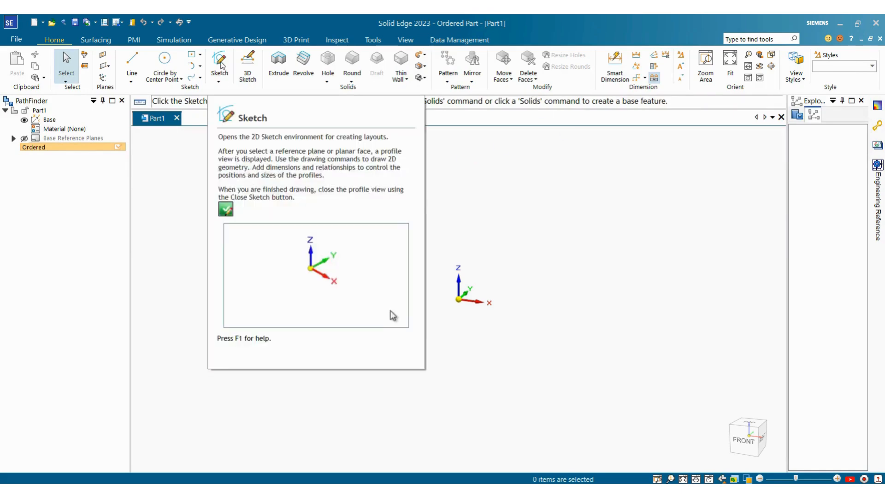
Start a sketch on the front plane and draw a centre rectangle about 94 by 88 mm from the origin
left_click(219, 60)
left_click(499, 235)
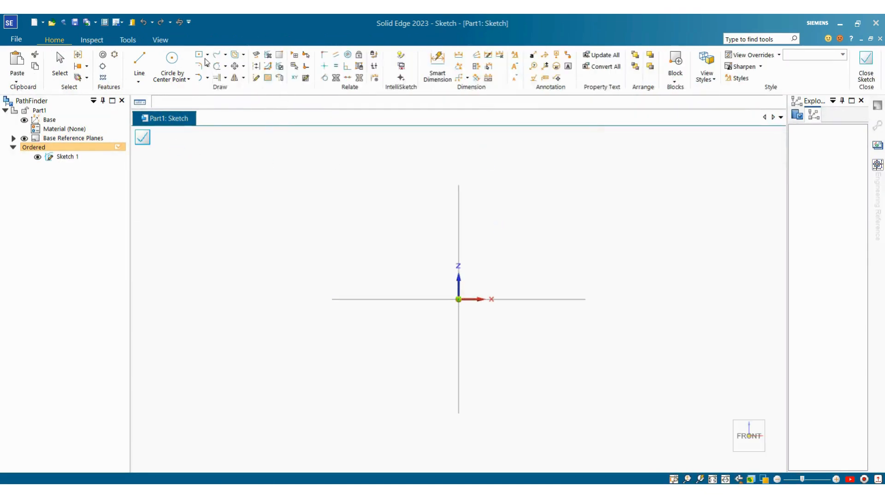
left_click(207, 54)
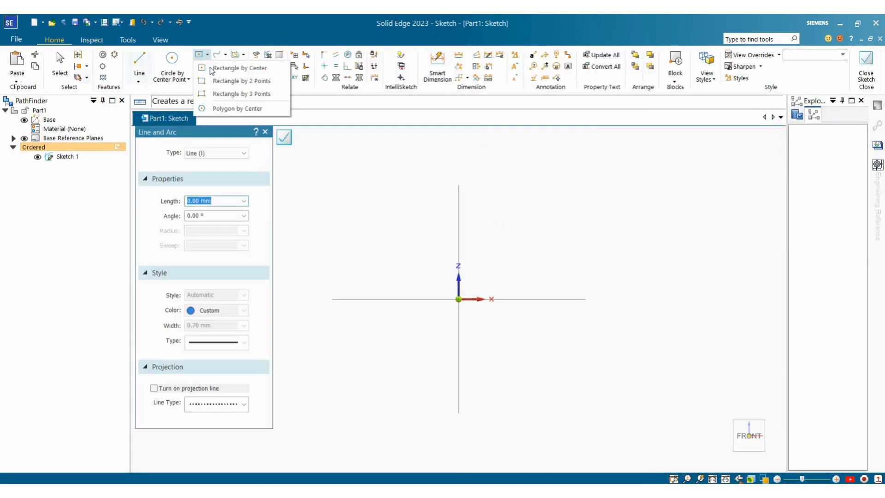
left_click(251, 68)
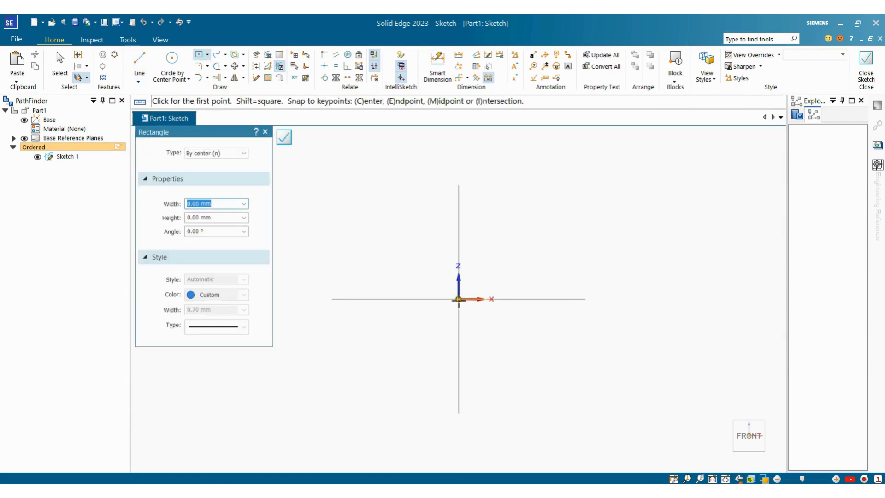
left_click(459, 299)
left_click(558, 206)
key("Escape")
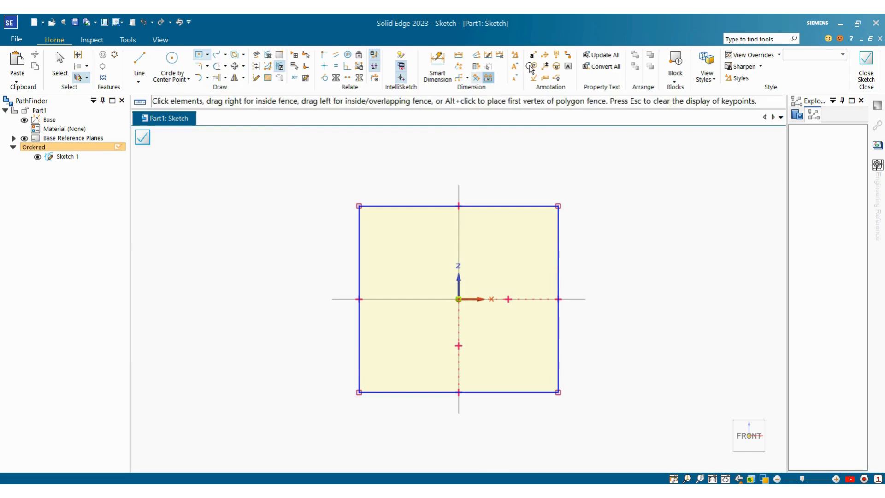
Dimension the rectangle's width between its two vertical sides and set it to 100 mm
left_click(436, 69)
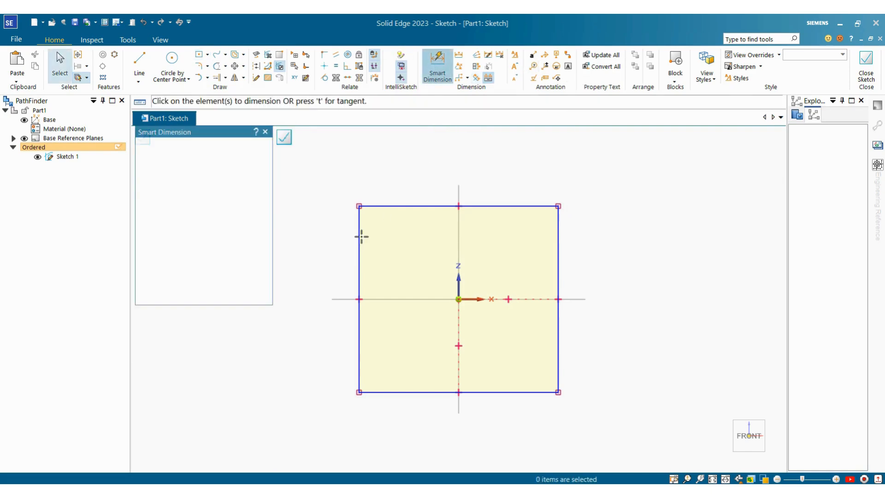
left_click(359, 236)
left_click(557, 260)
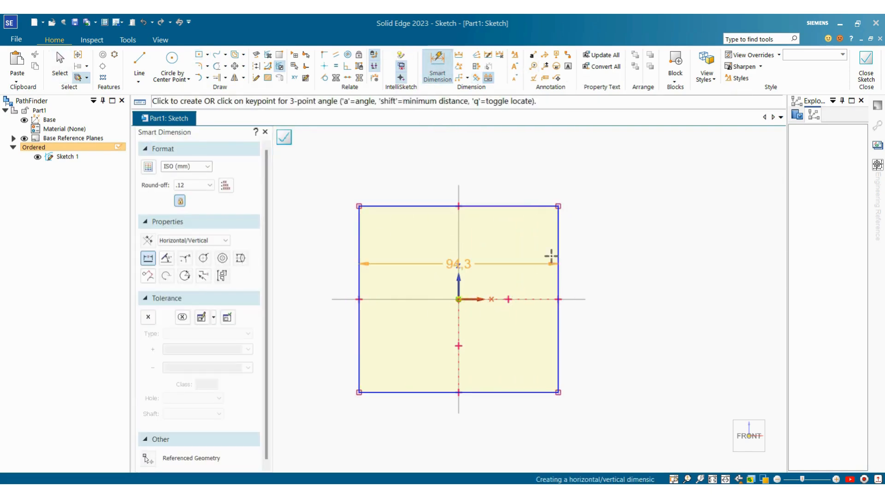
left_click(519, 192)
type("100")
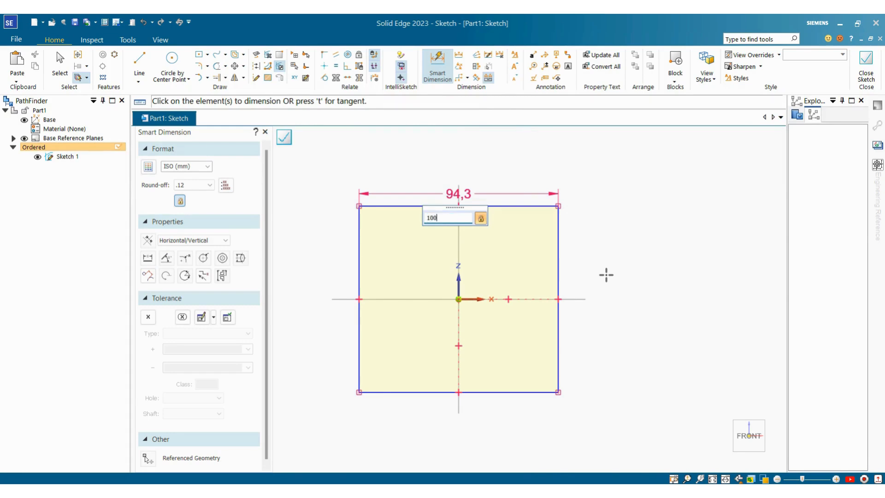
key("Return")
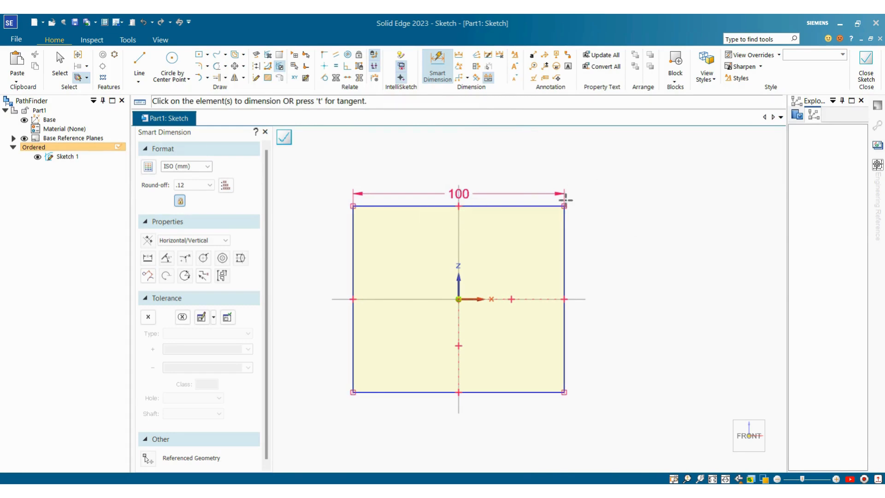
Dimension the rectangle's height between its two horizontal sides and set it to 90 mm
left_click(544, 205)
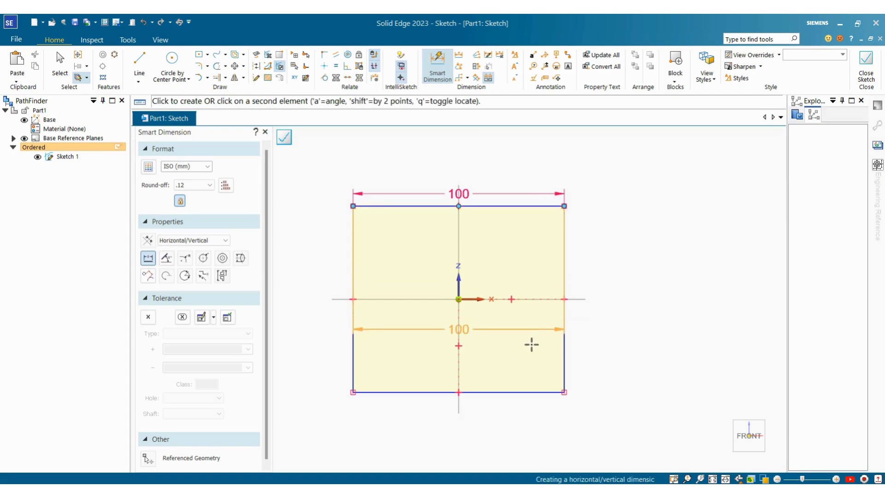
left_click(533, 392)
left_click(594, 332)
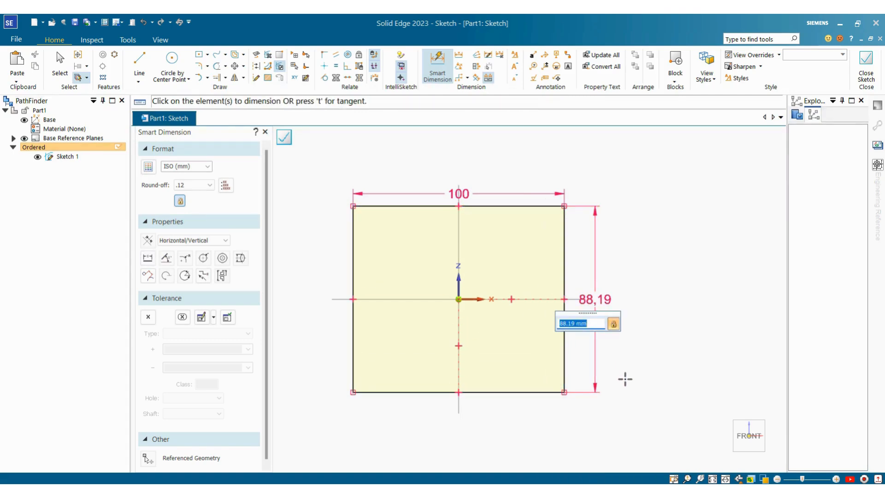
type("90")
key("Return")
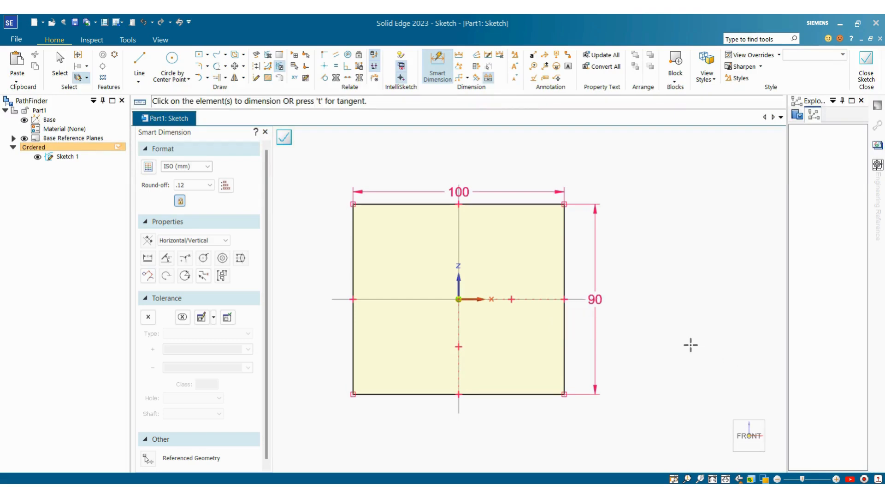
key("Escape")
Draw a circle by centre point to the left of the rectangle and close the sketch without starting another
scroll(622, 285, "down", 5)
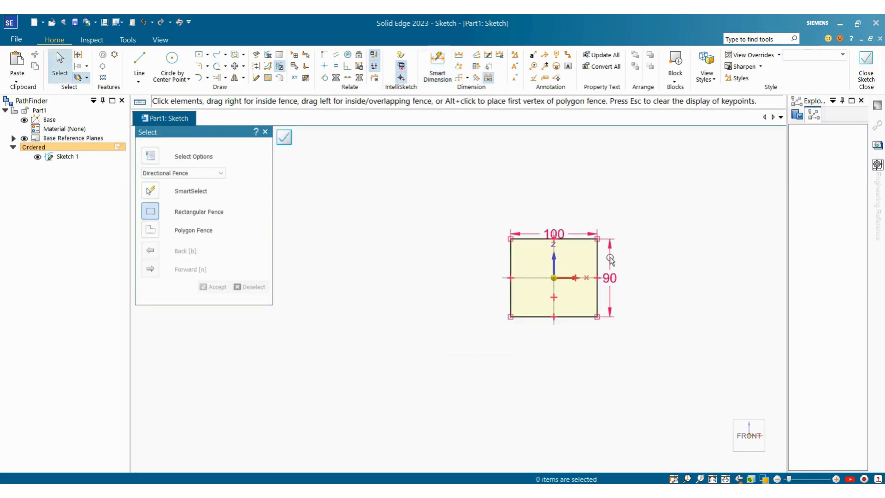
scroll(611, 261, "up", 4)
left_click(171, 63)
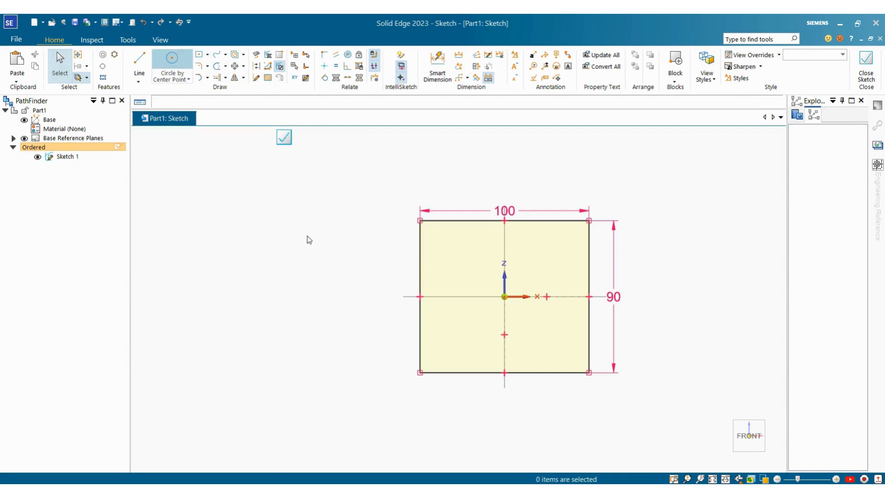
left_click(315, 286)
left_click(340, 243)
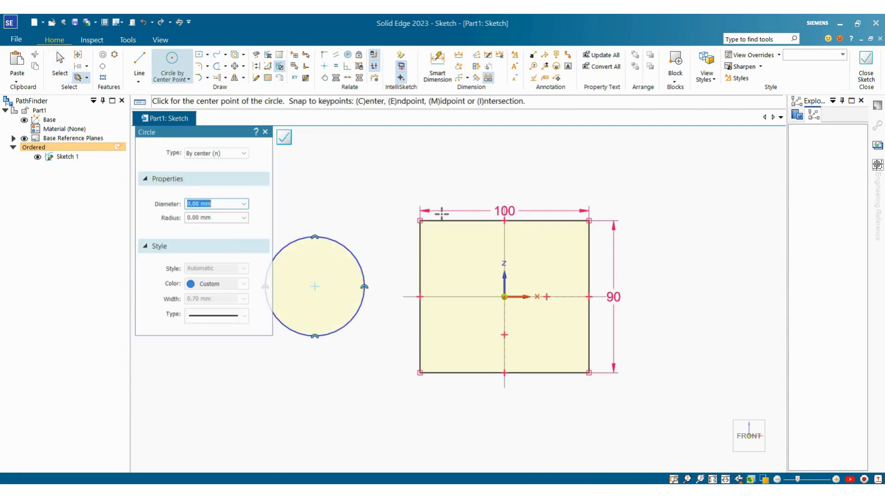
key("Escape")
scroll(654, 237, "down", 2)
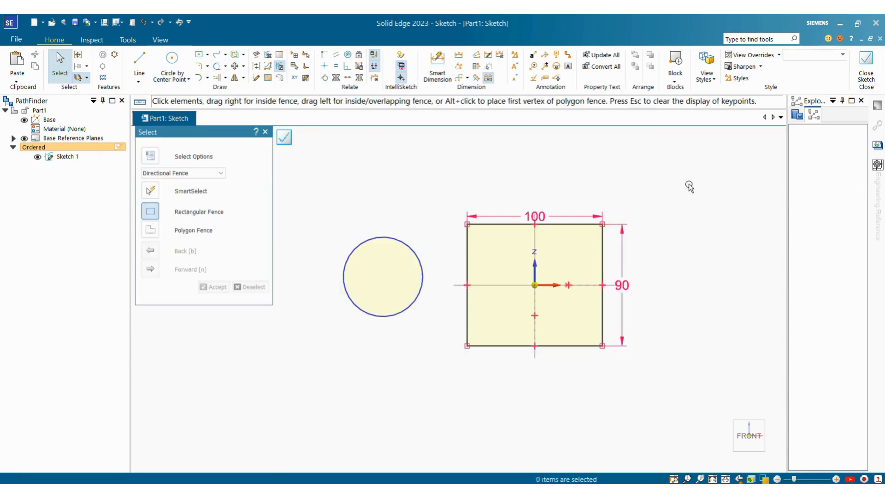
left_click(862, 84)
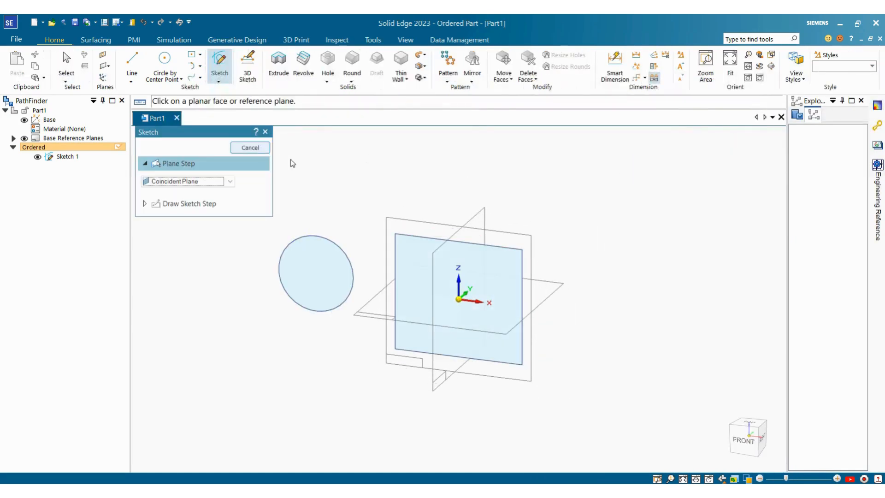
left_click(249, 147)
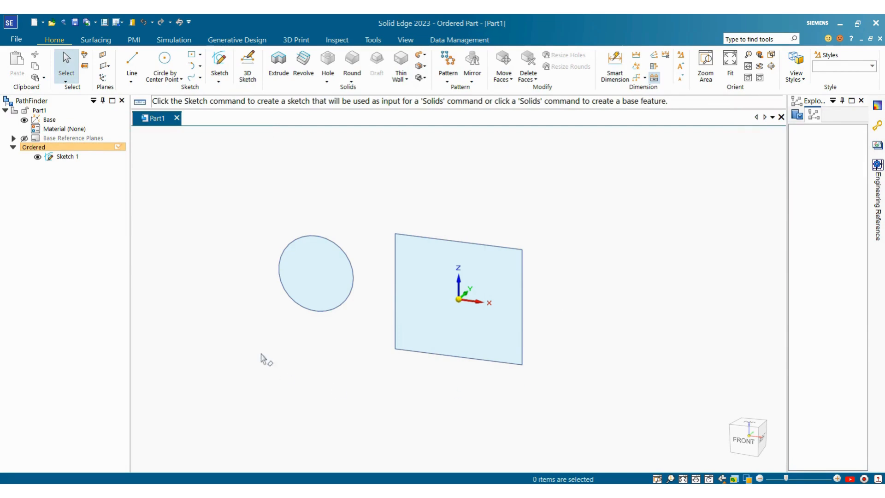
scroll(488, 224, "down", 5)
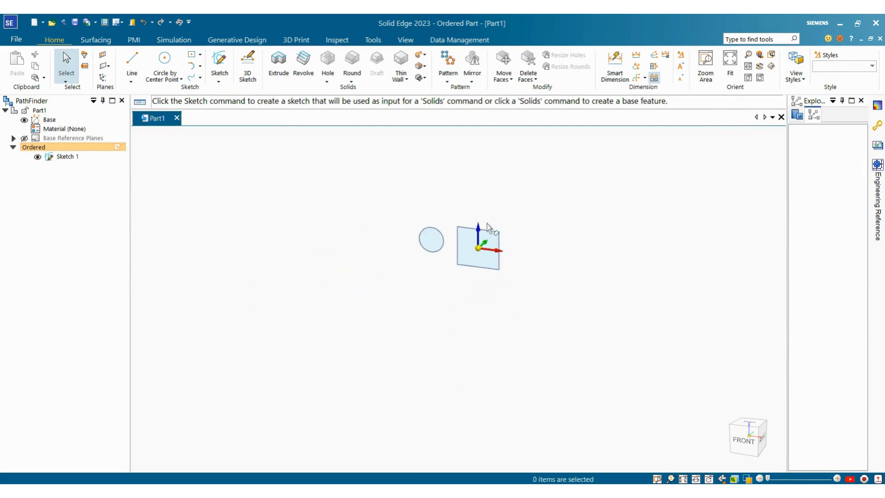
scroll(474, 226, "up", 2)
scroll(461, 259, "up", 1)
scroll(552, 253, "down", 1)
mouse_move(553, 254)
middle_mouse_down()
mouse_move(553, 276)
mouse_move(548, 212)
mouse_move(548, 244)
middle_mouse_up()
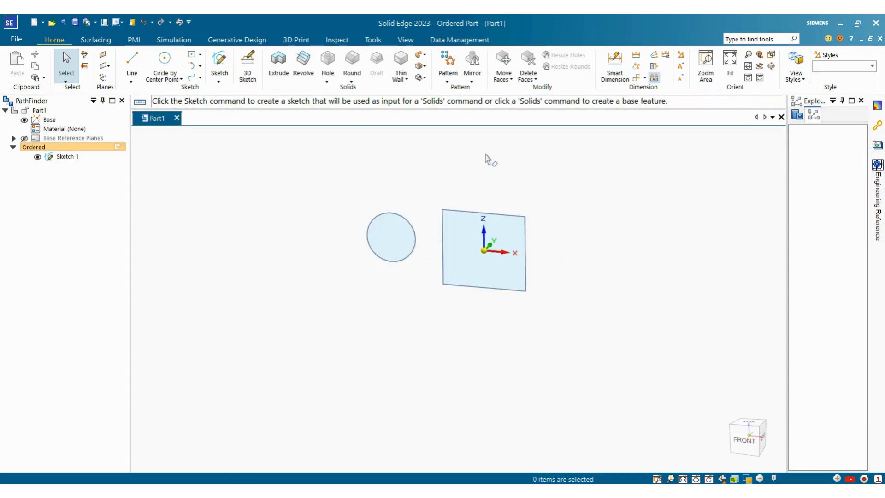
scroll(548, 221, "up", 3)
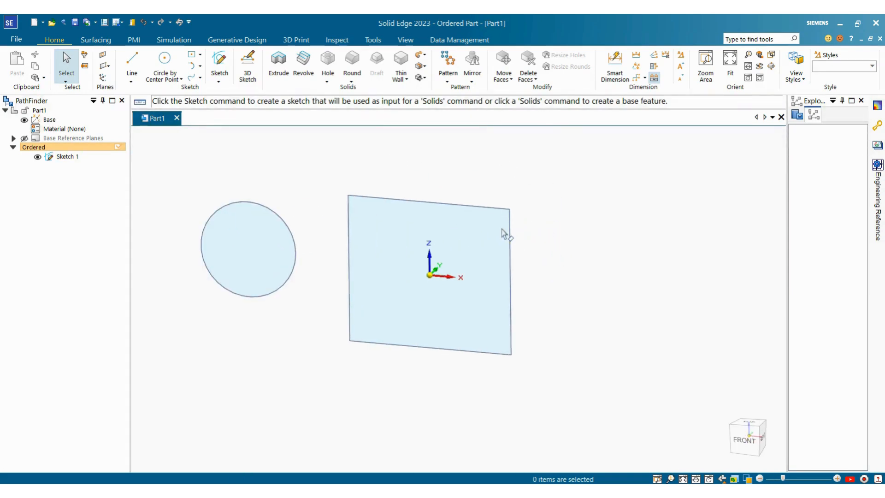
scroll(506, 234, "down", 4)
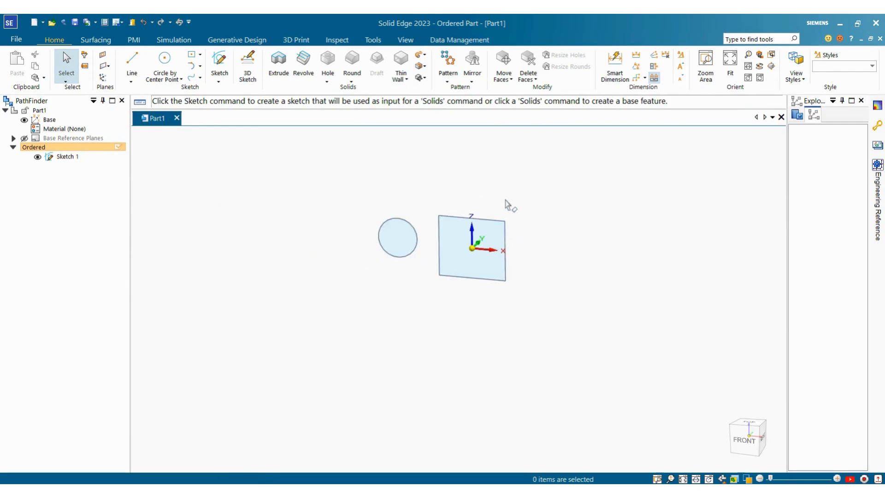
mouse_move(527, 233)
middle_mouse_down()
mouse_move(517, 195)
mouse_move(508, 247)
mouse_move(520, 201)
mouse_move(530, 241)
middle_mouse_up()
scroll(504, 240, "up", 2)
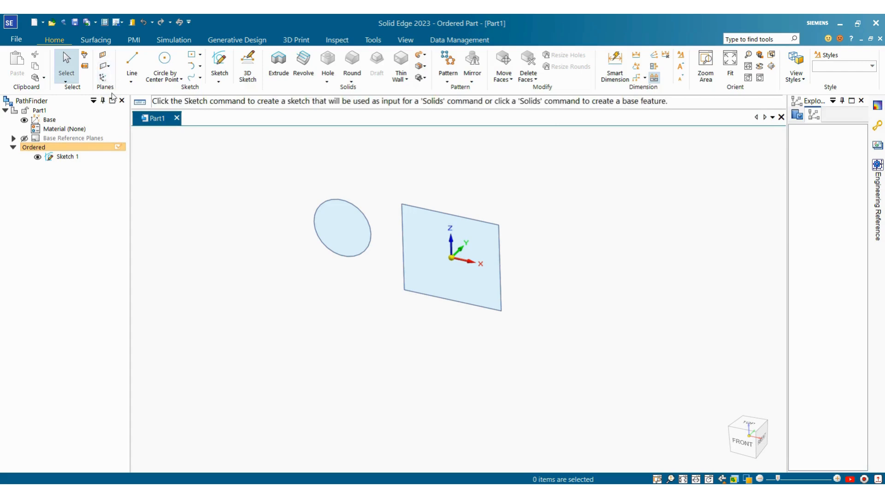
Start a parallel reference plane and show the base reference planes
left_click(110, 69)
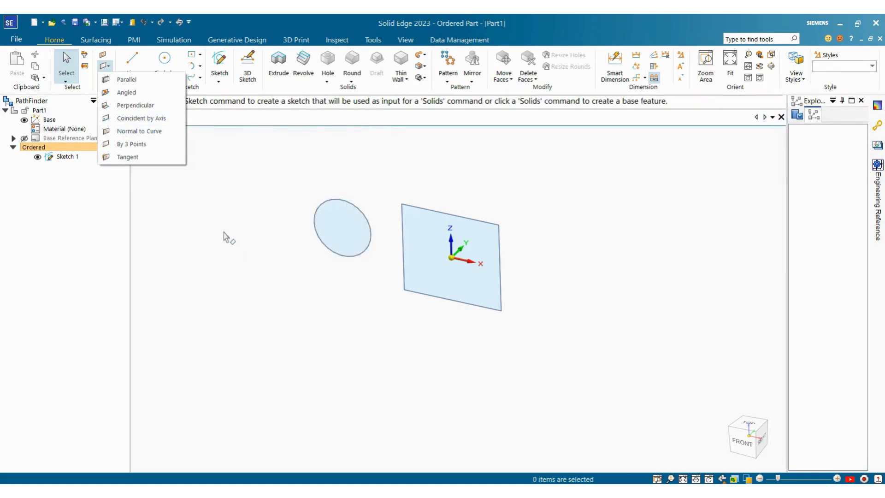
left_click(138, 82)
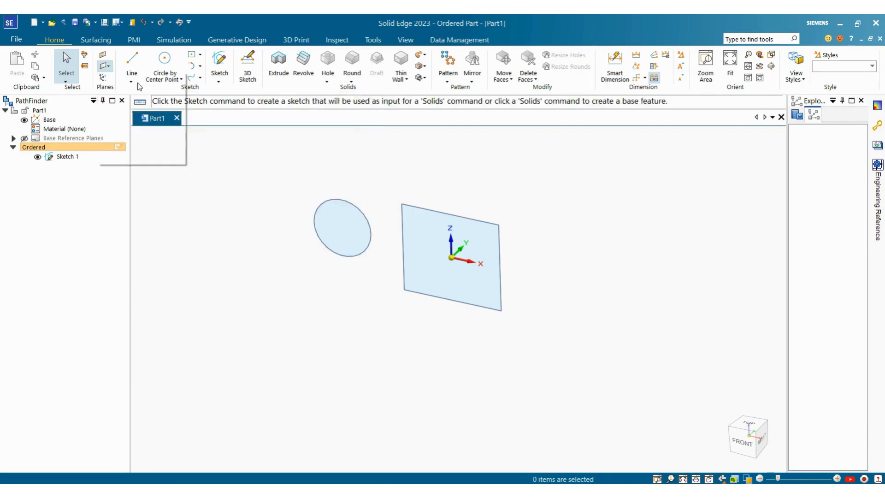
left_click(24, 138)
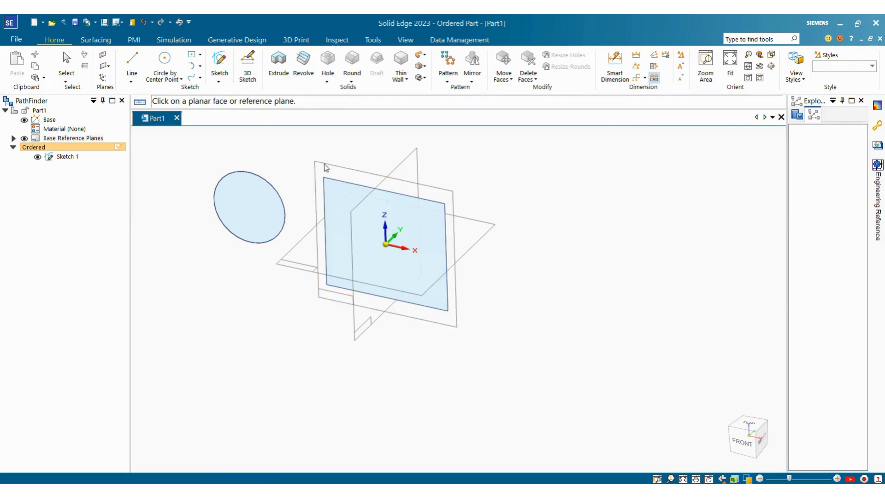
Place a plane parallel to the front plane, offset 200 mm on its front side, and undo it
left_click(323, 167)
scroll(209, 310, "down", 3)
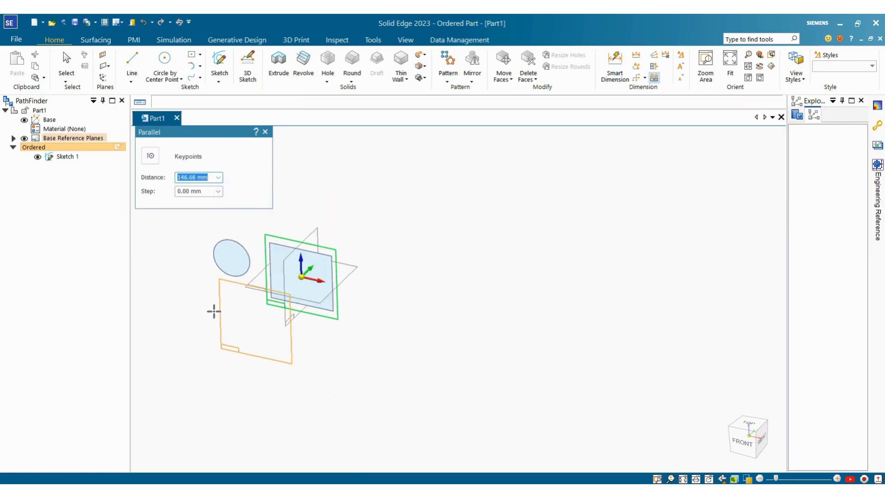
scroll(228, 316, "down", 2)
scroll(228, 316, "up", 2)
scroll(286, 304, "down", 1)
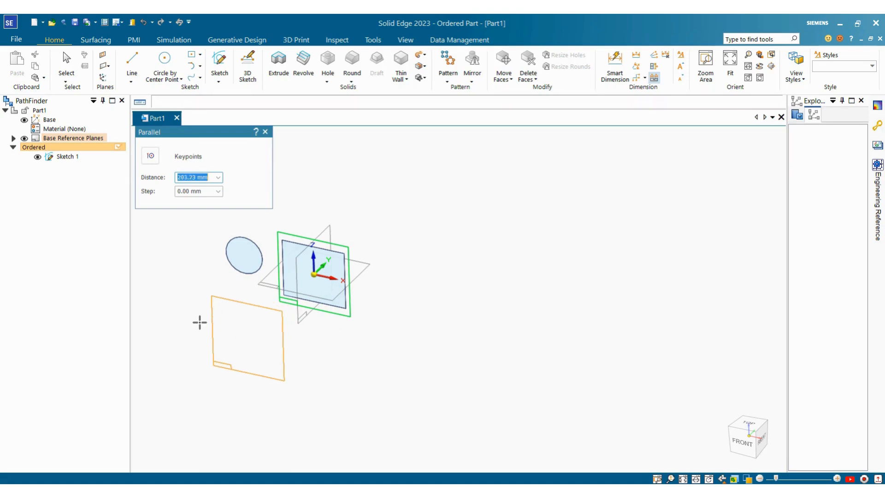
type("200")
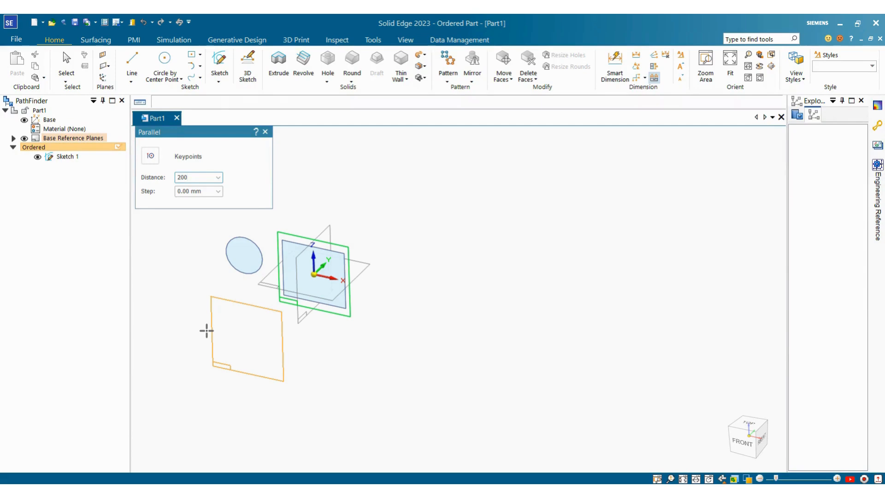
key("Return")
left_click(206, 330)
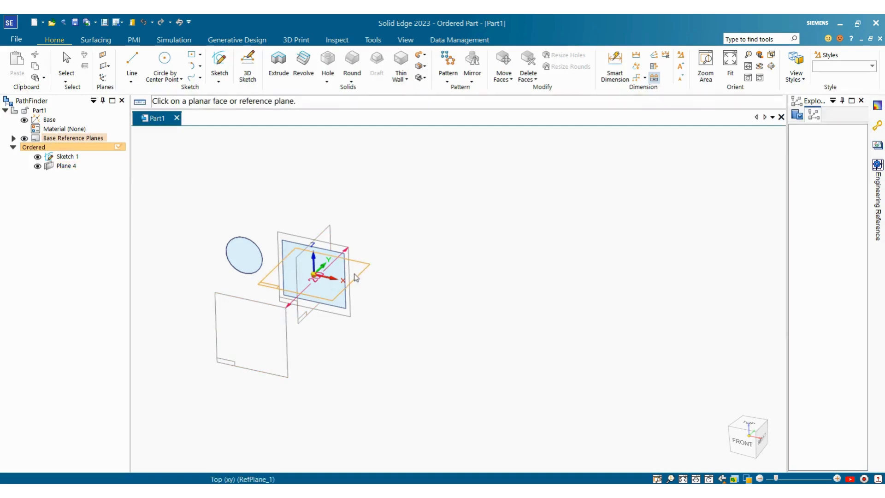
key("ctrl+z")
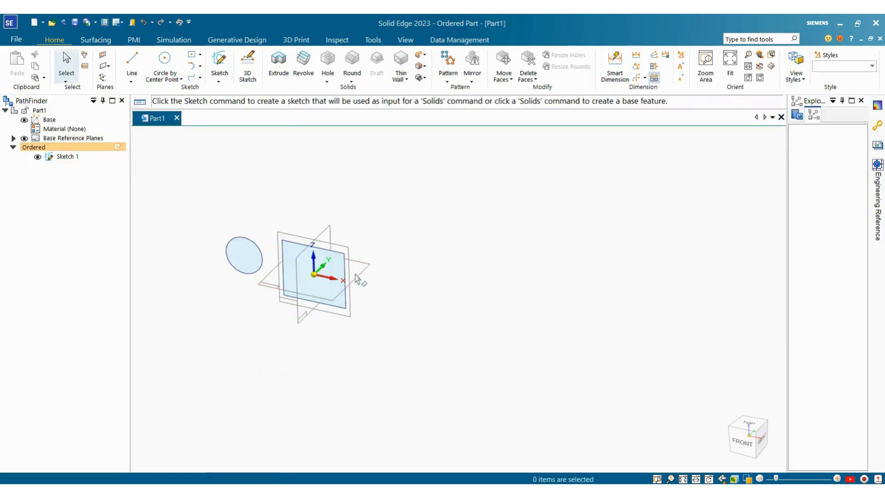
Create a reference plane parallel to the front plane, offset 250 mm behind it
left_click(105, 66)
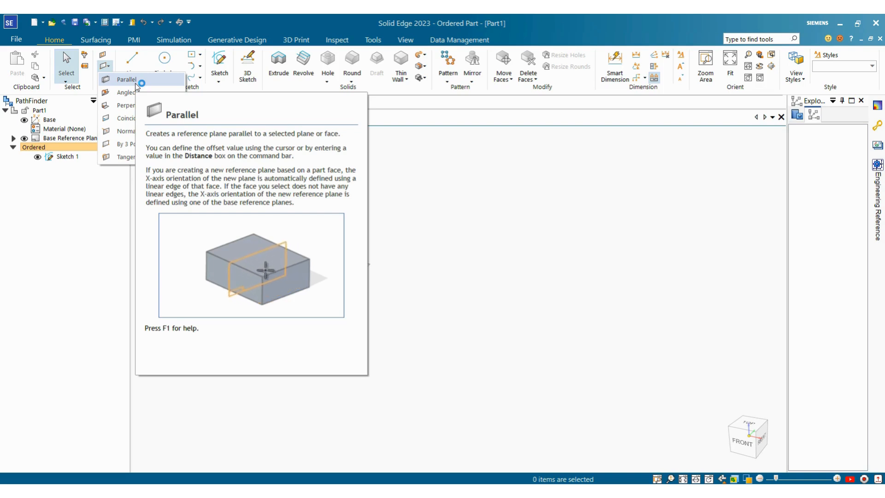
left_click(135, 83)
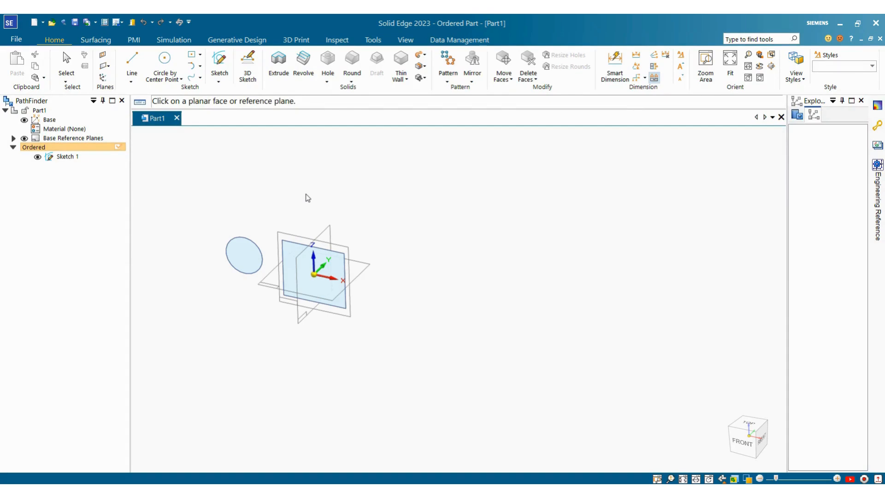
left_click(294, 238)
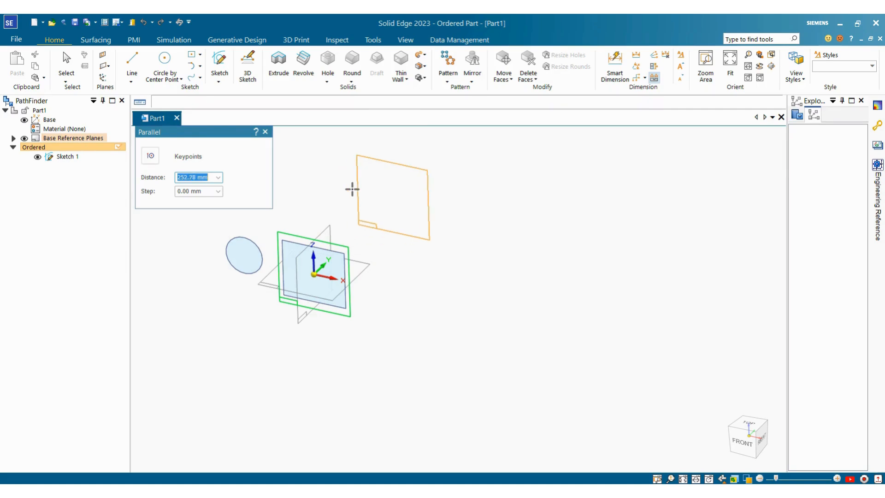
type("250")
key("Tab")
left_click(350, 189)
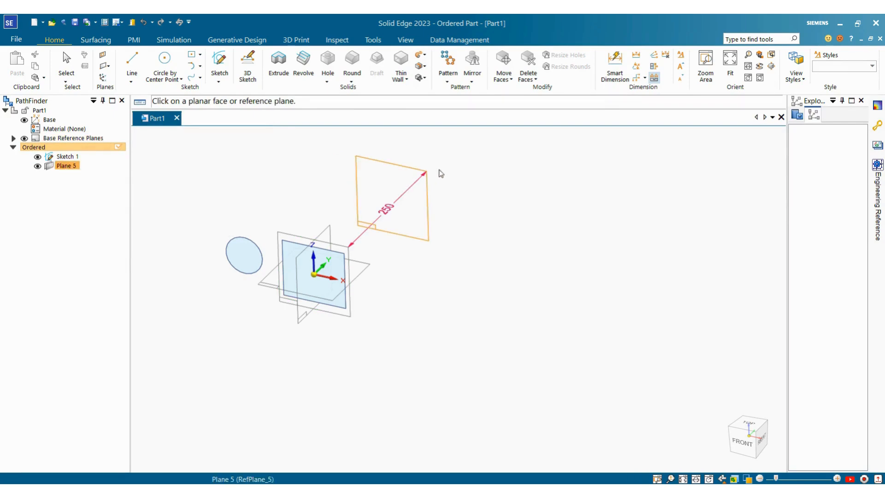
left_click(465, 167)
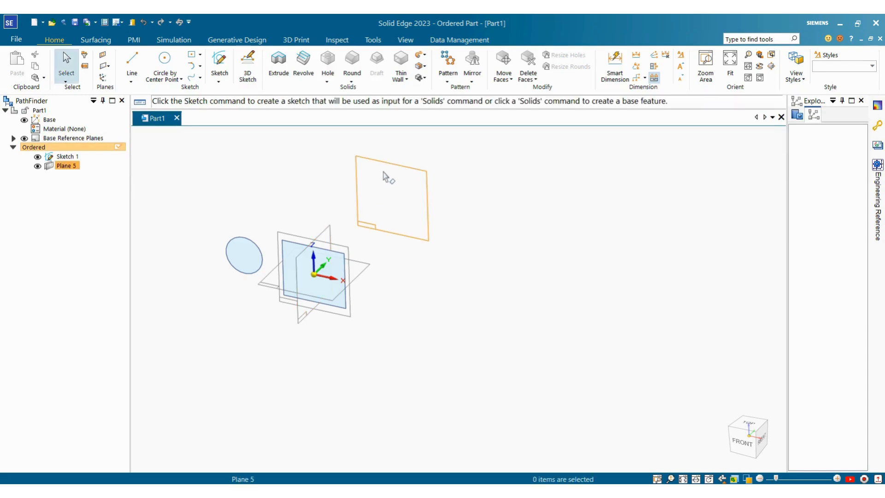
Hide the base reference planes and start a new sketch on the offset plane, leaving the Line command without drawing
key("Escape")
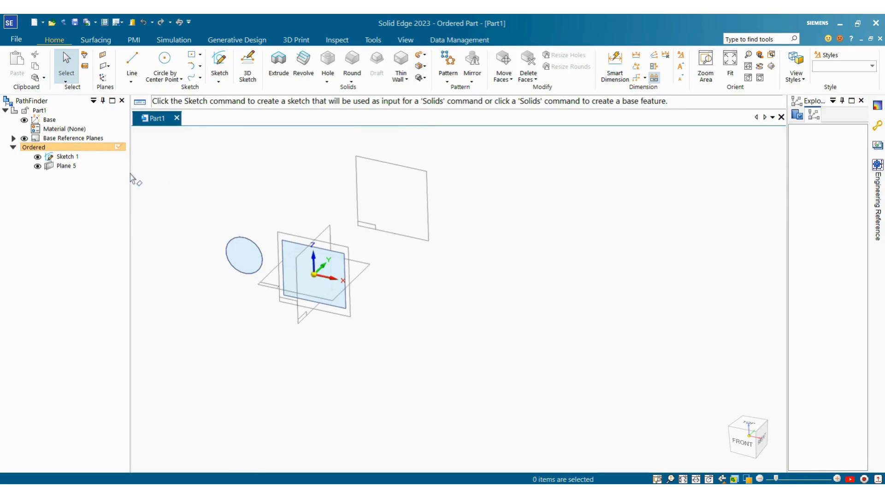
left_click(24, 138)
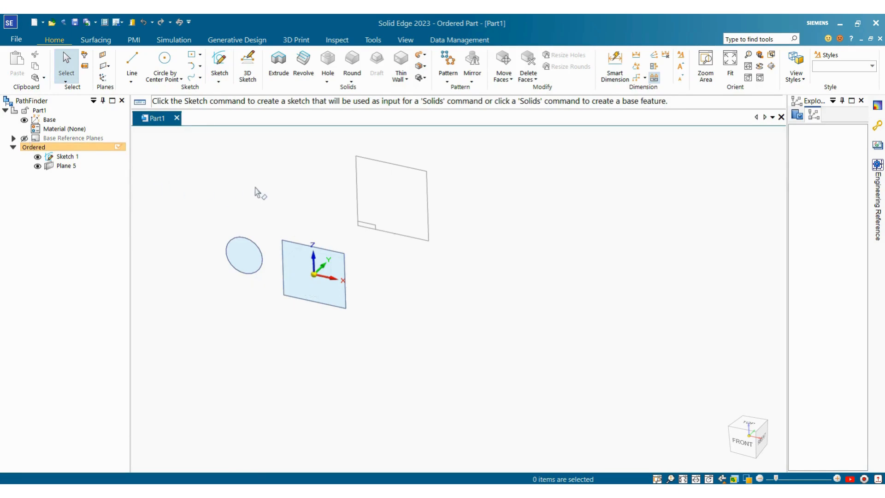
left_click(219, 64)
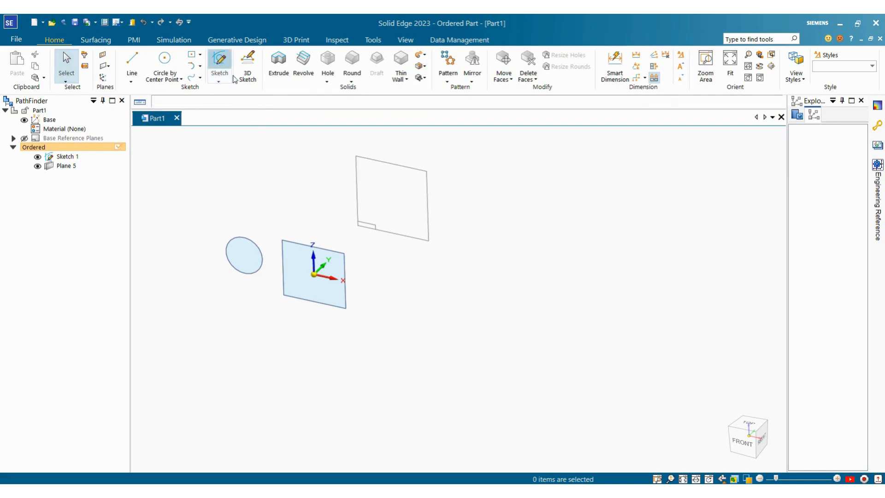
left_click(378, 165)
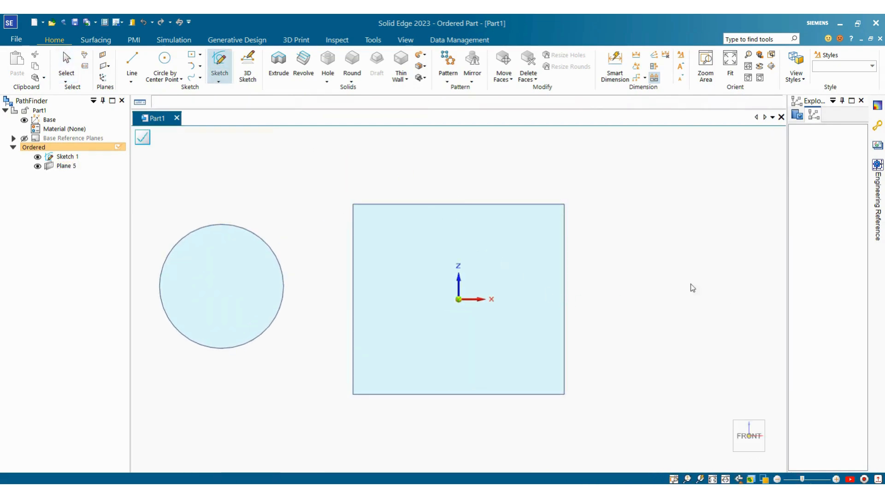
scroll(626, 263, "down", 4)
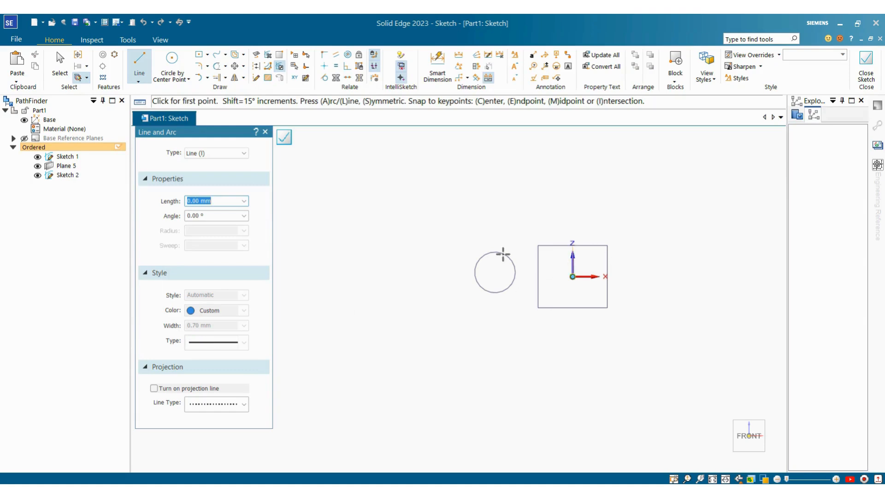
scroll(674, 279, "up", 2)
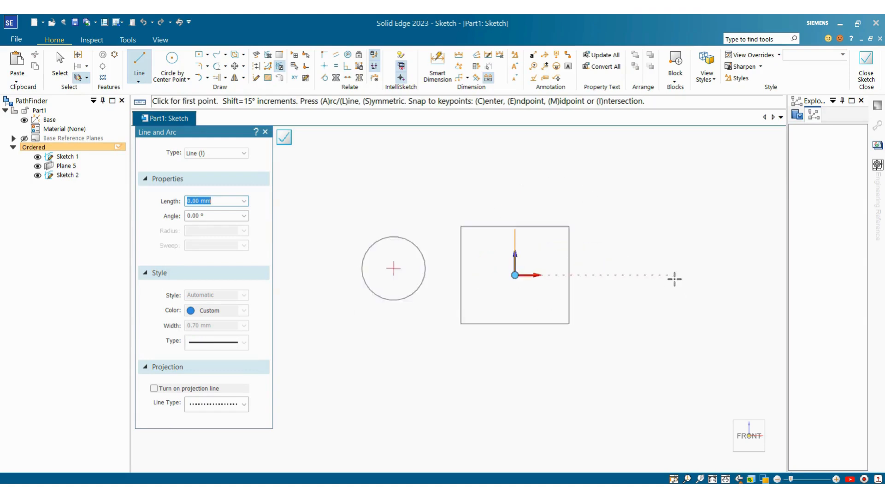
scroll(594, 278, "down", 2)
scroll(658, 264, "up", 1)
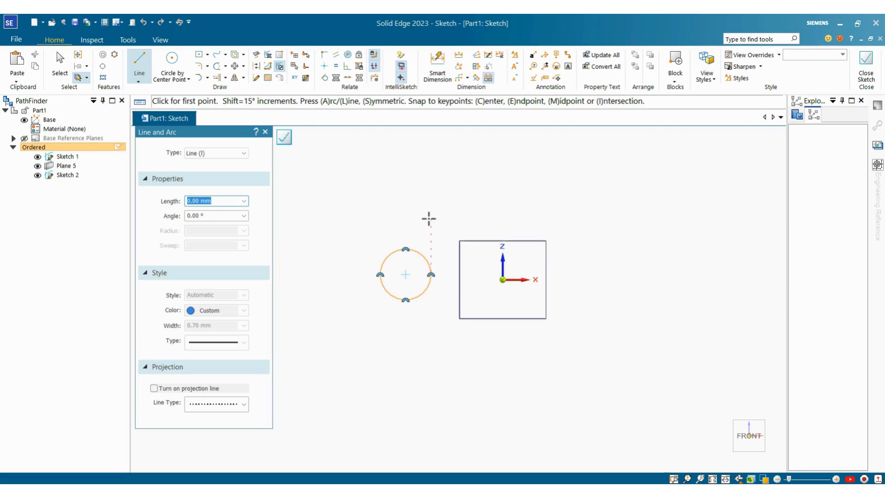
key("Escape")
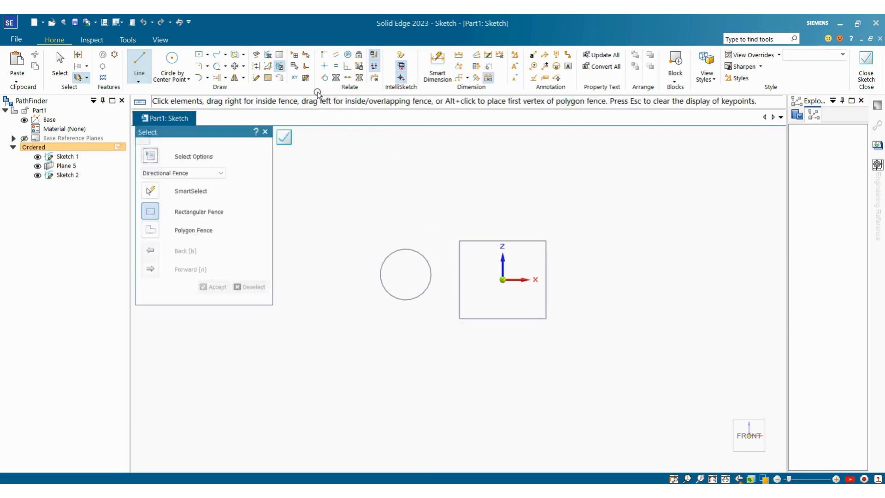
Try projecting the rectangle's four edges onto the sketch one at a time using Single Wireframe selection
left_click(257, 56)
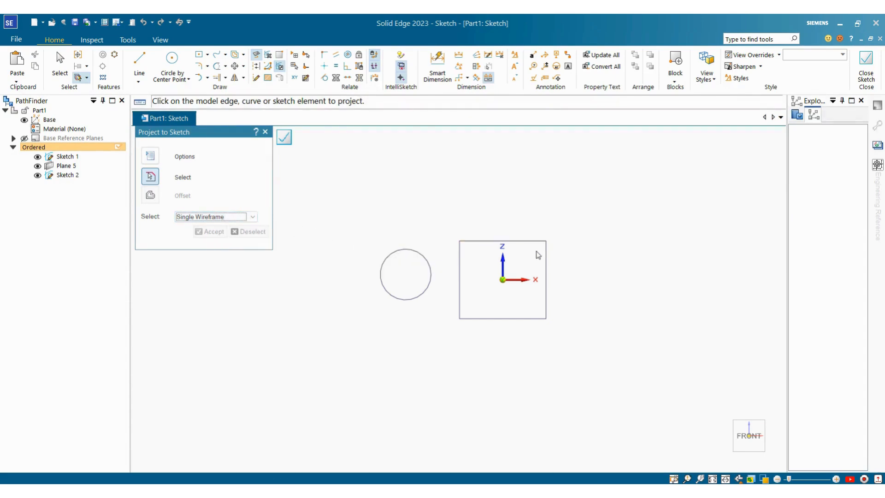
left_click(252, 217)
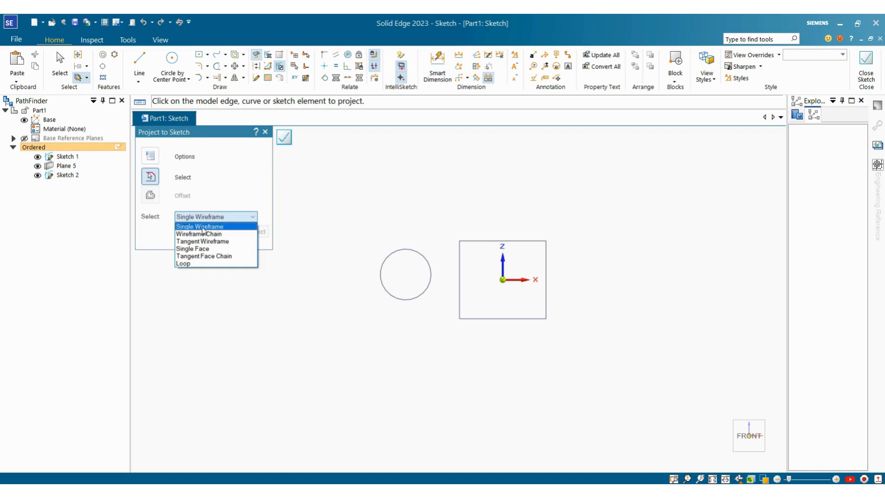
left_click(203, 226)
left_click(459, 260)
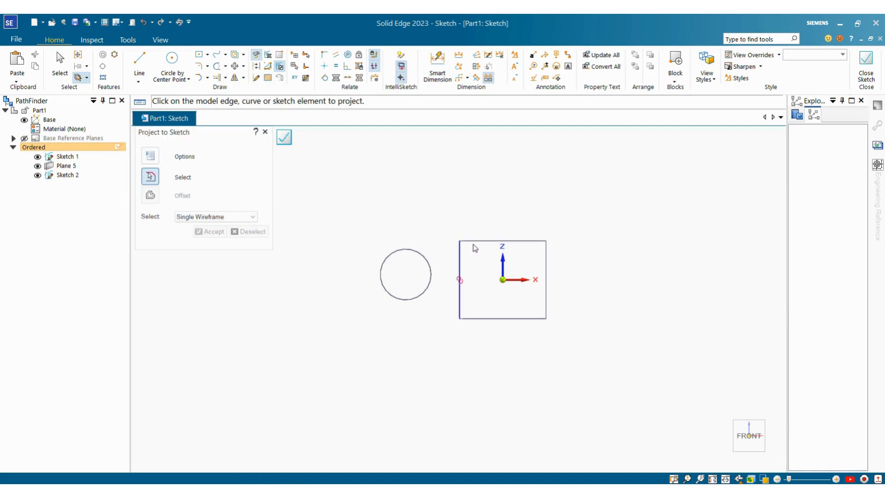
left_click(474, 241)
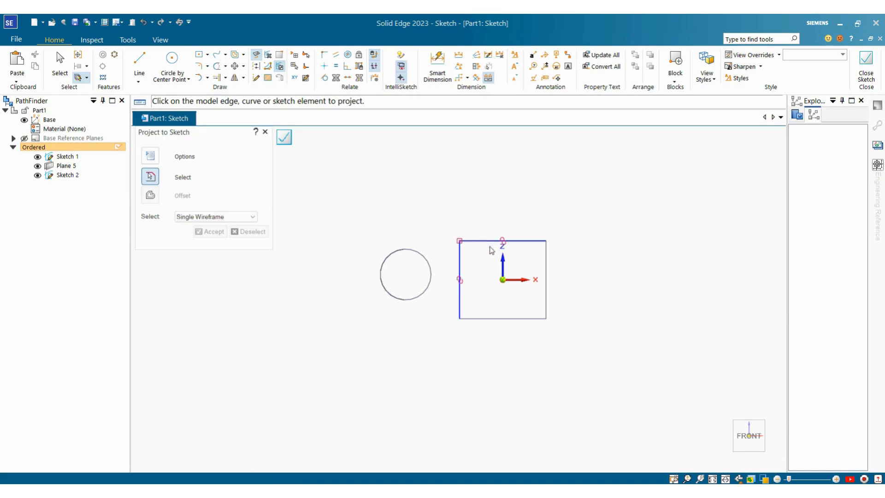
left_click(546, 265)
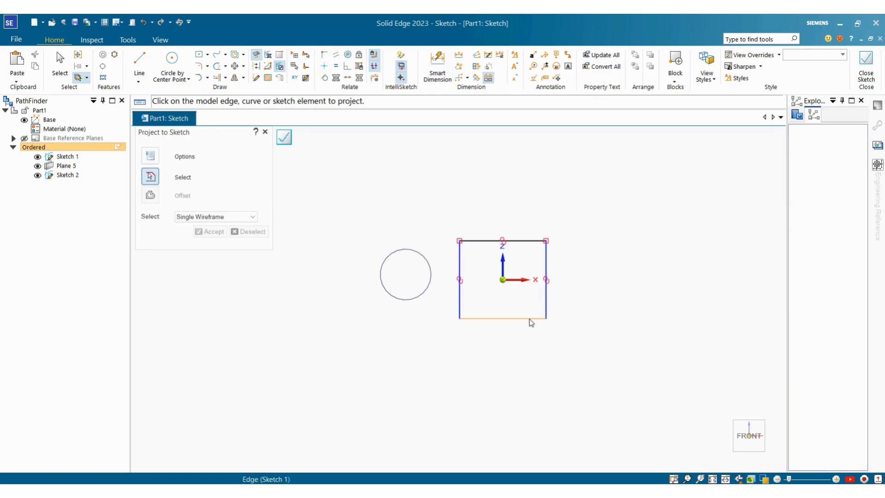
left_click(529, 318)
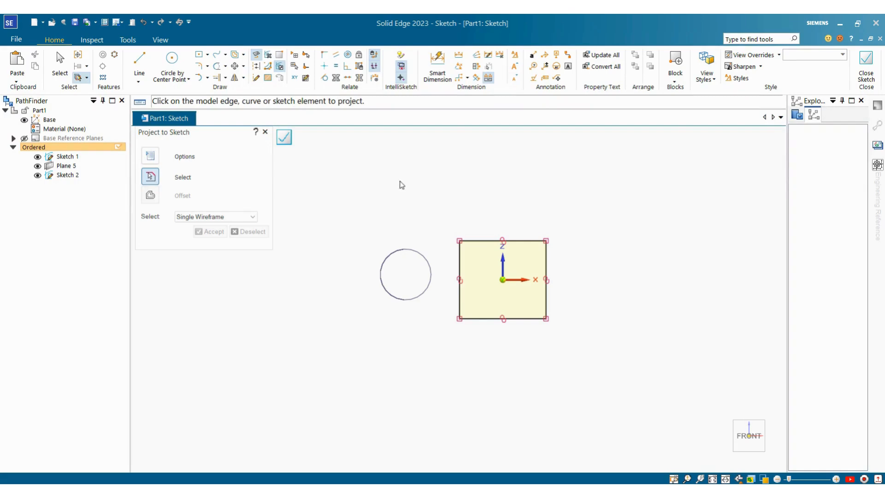
key("Escape")
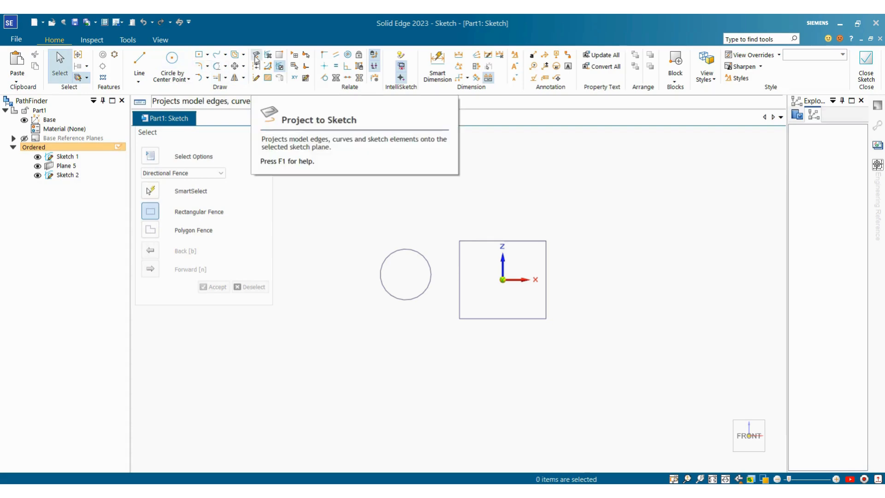
Project the whole rectangle onto the offset-plane sketch in one selection using Wireframe Chain
left_click(256, 55)
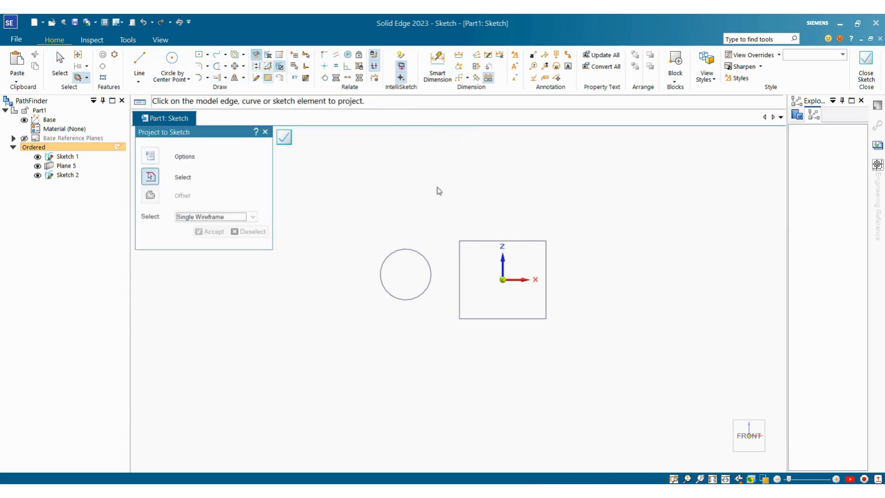
left_click(229, 216)
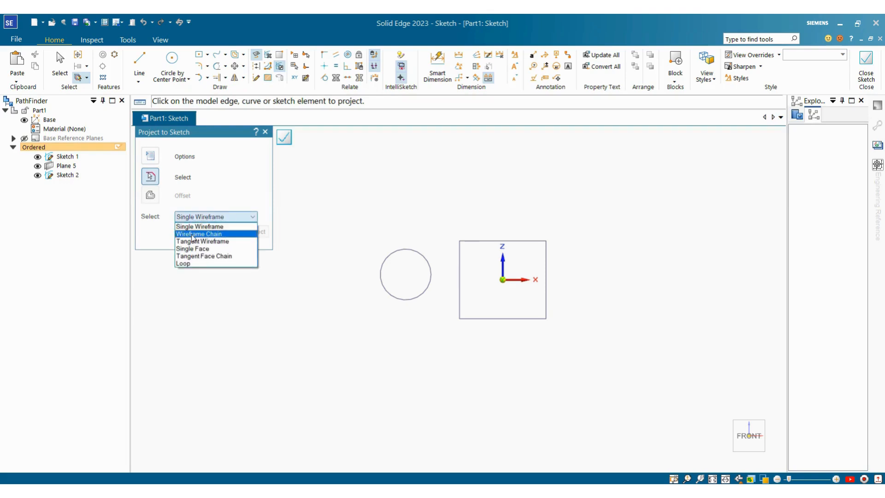
left_click(191, 235)
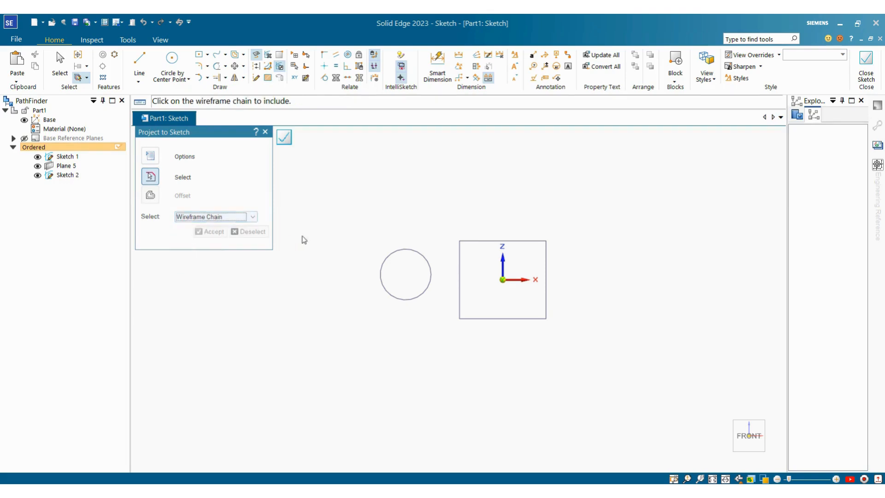
left_click(477, 245)
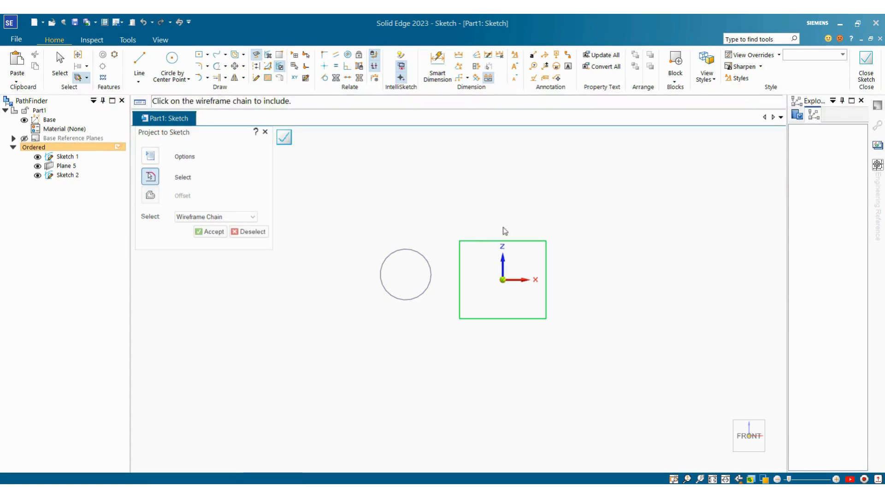
left_click(212, 232)
scroll(424, 205, "up", 1)
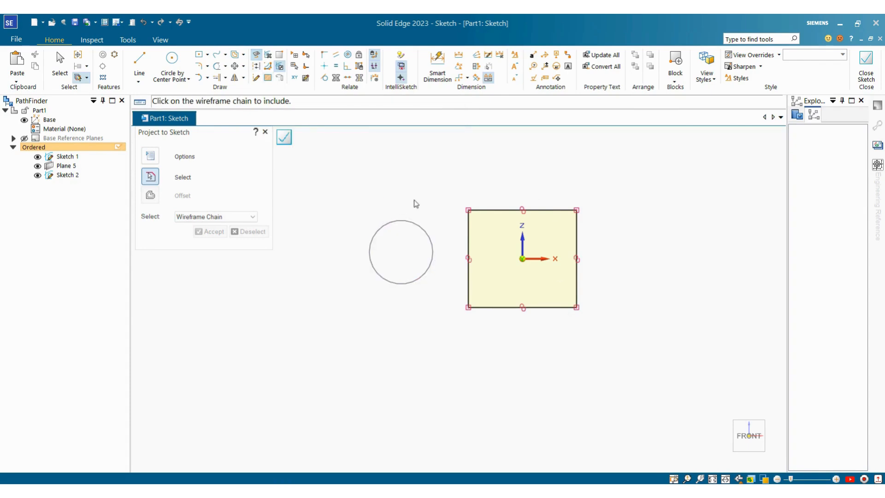
Project the circle onto the offset-plane sketch using Wireframe Chain and close the sketch
left_click(257, 56)
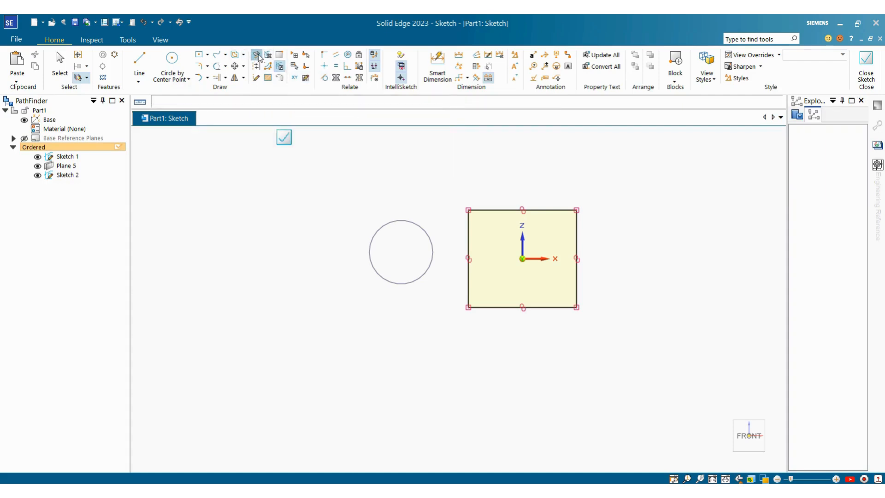
left_click(400, 225)
left_click(214, 231)
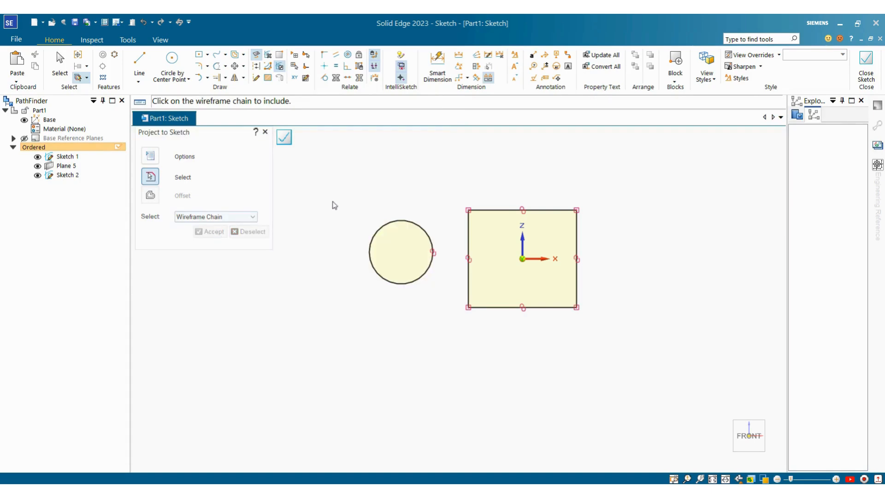
middle_click_drag(458, 217, 495, 251)
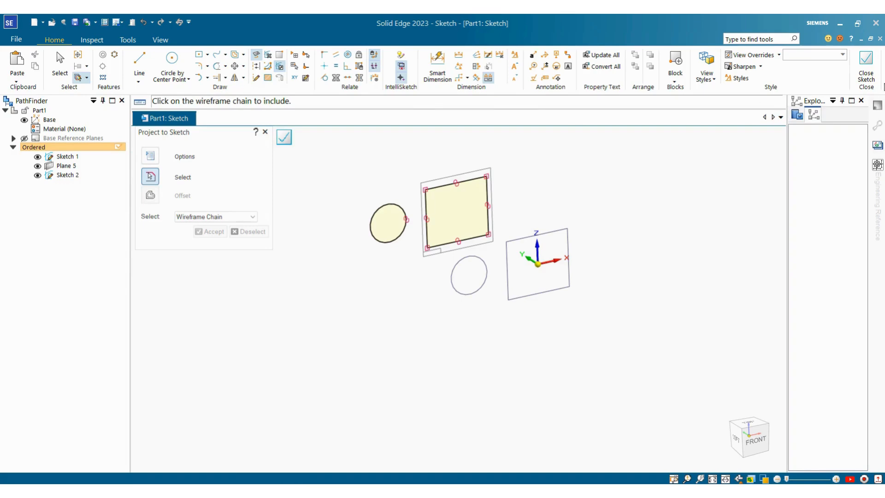
left_click(865, 65)
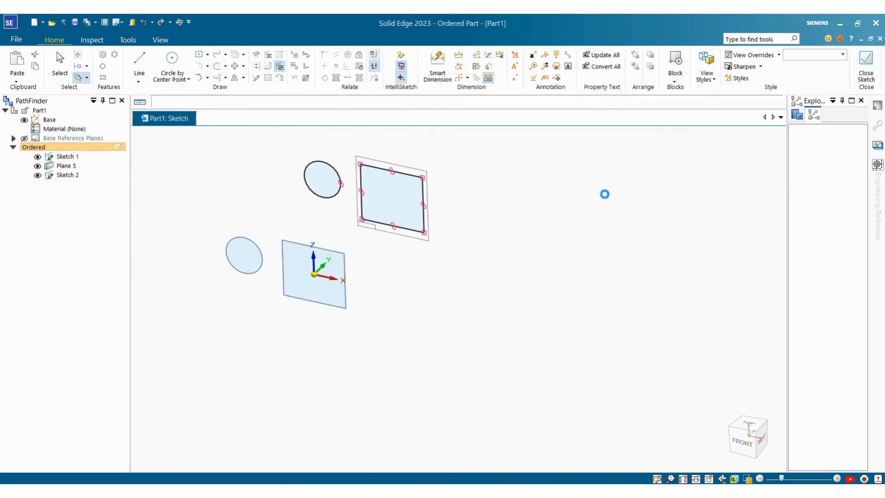
left_click(71, 158)
left_click(217, 217)
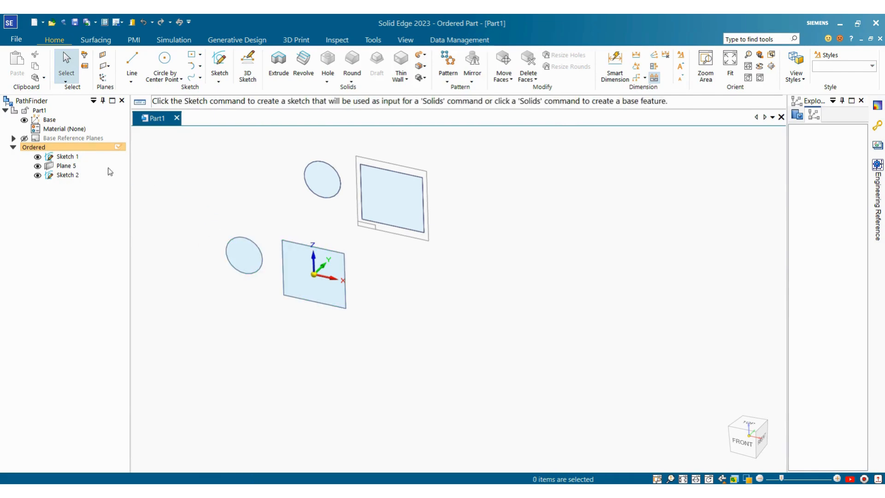
left_click(67, 167)
key("Escape")
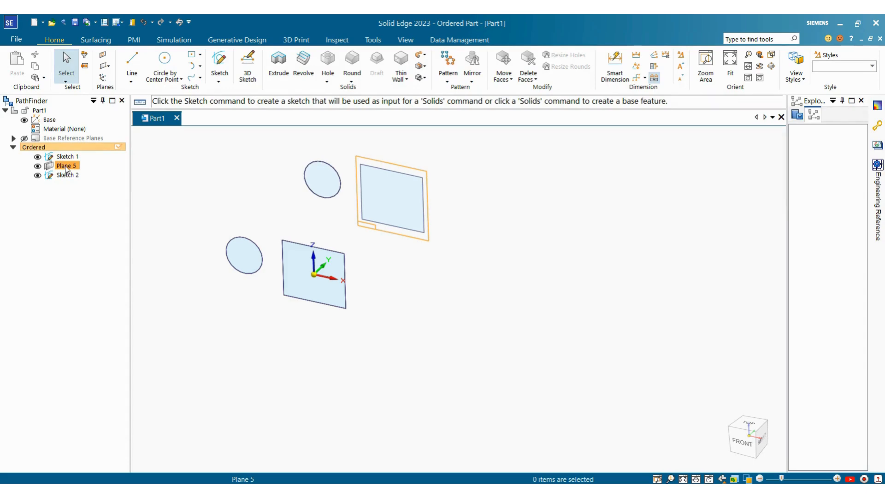
Edit the definition of the parallel reference plane, setting its offset to 300 mm
double_click(65, 166)
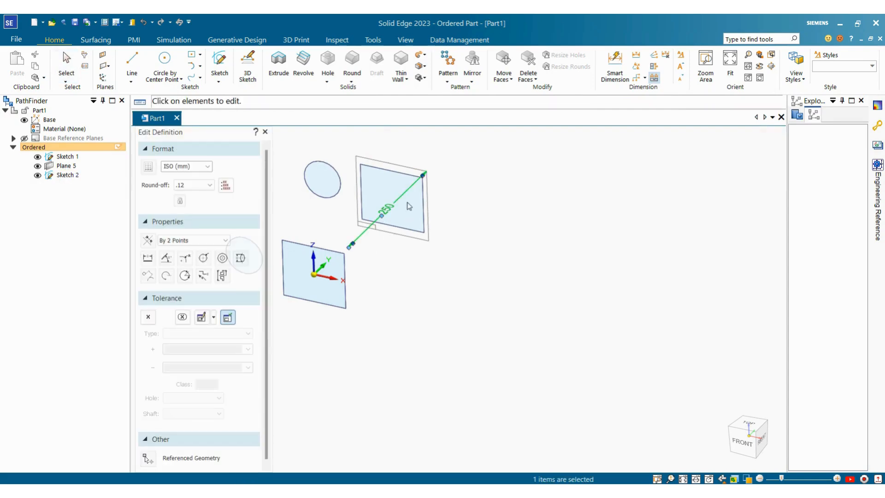
left_click(382, 153)
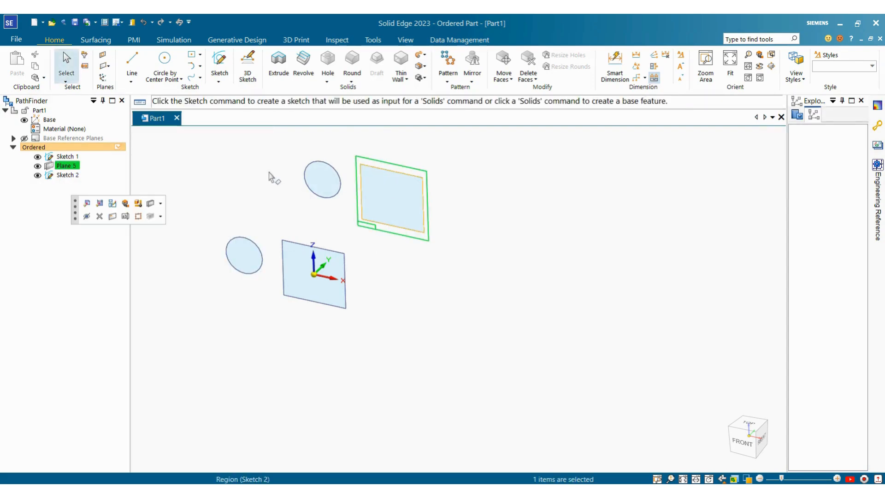
double_click(393, 212)
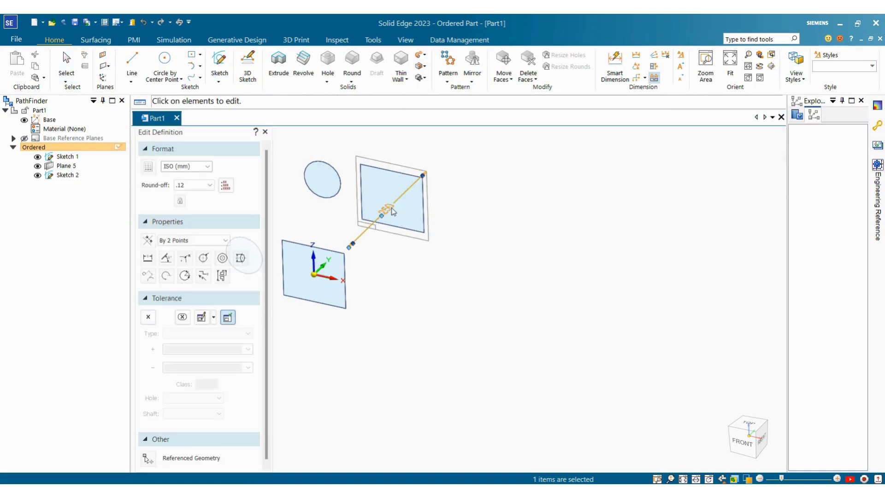
left_click(392, 211)
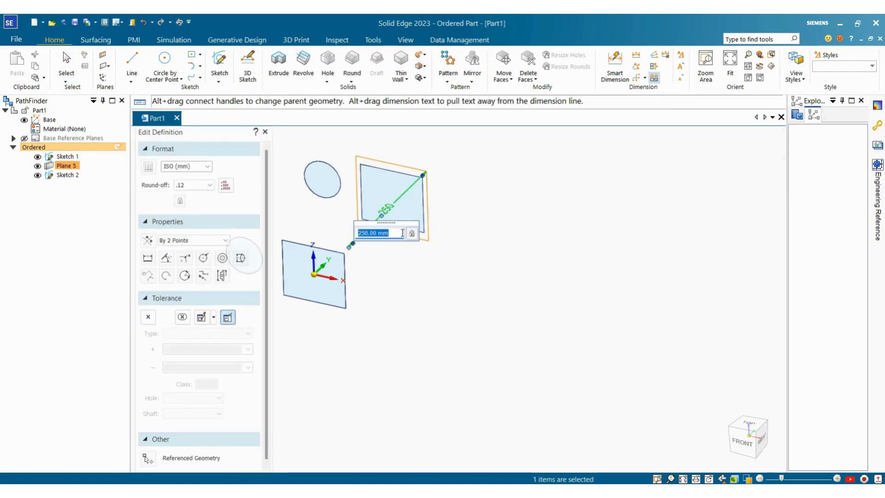
type("3")
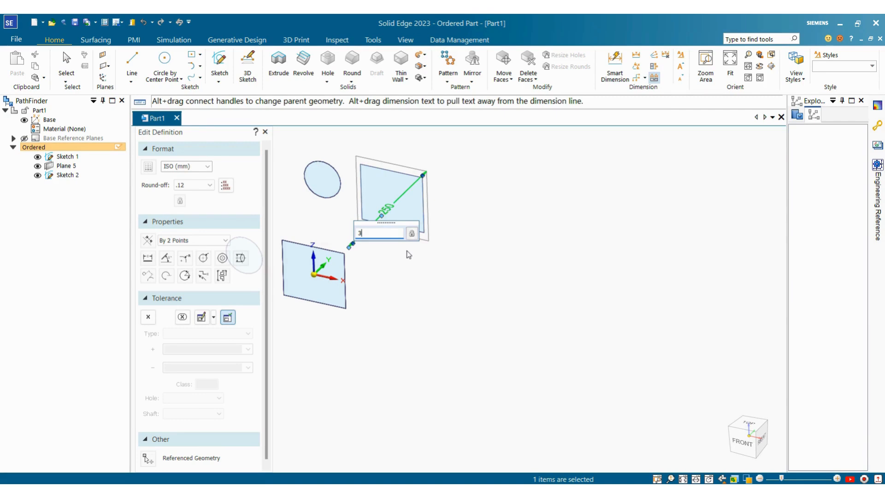
type("00")
key("Return")
key("Escape")
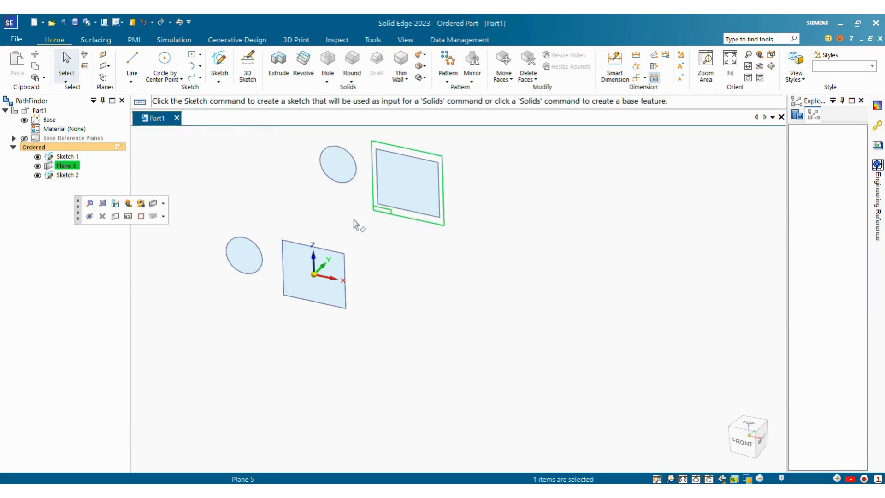
left_click(491, 201)
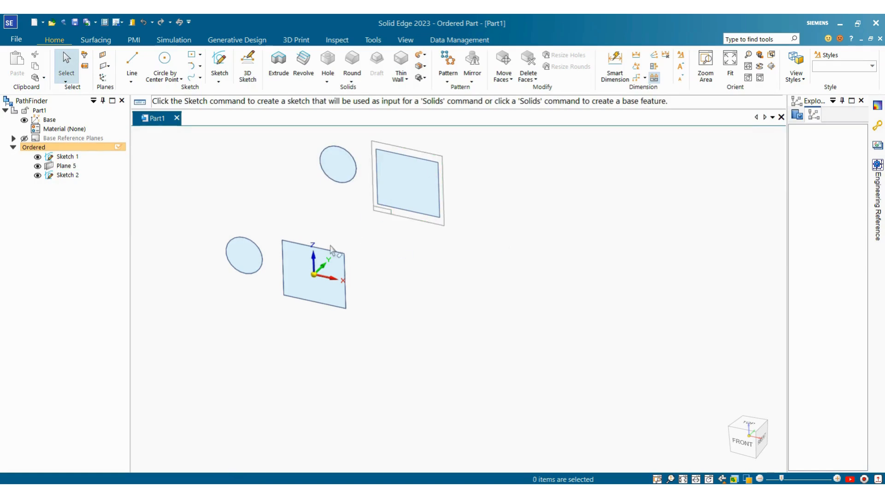
Set the offset of Plane 5 to 200 mm using Dynamic Edit
left_click(66, 168)
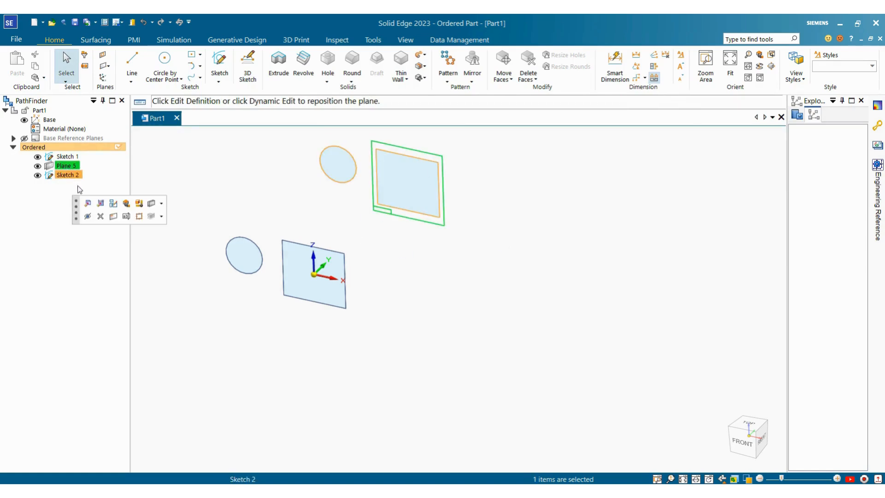
left_click(98, 204)
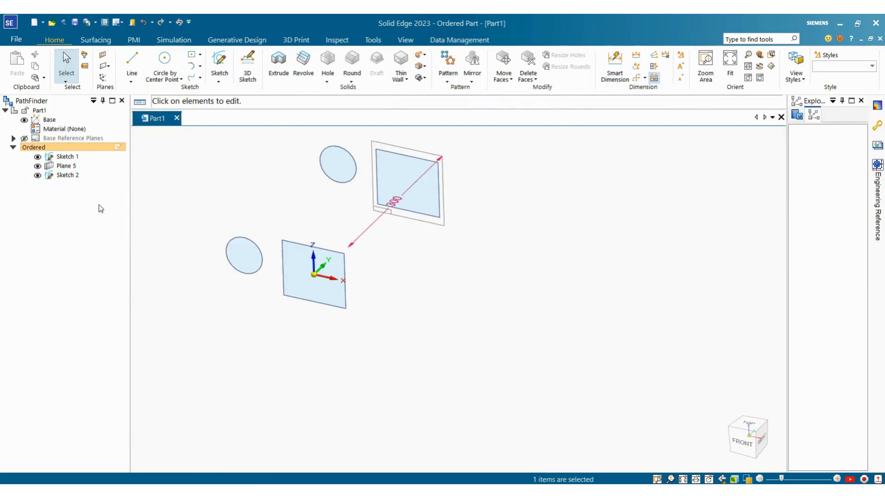
left_click(404, 204)
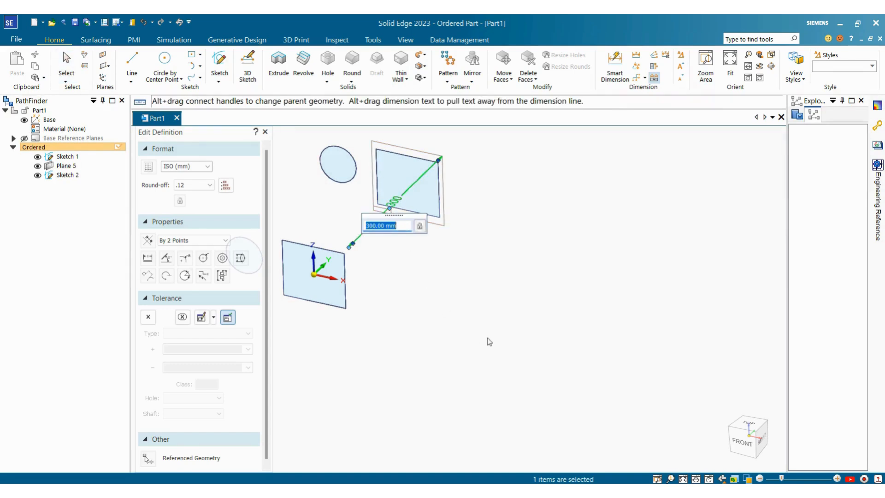
type("200")
key("Return")
key("Escape")
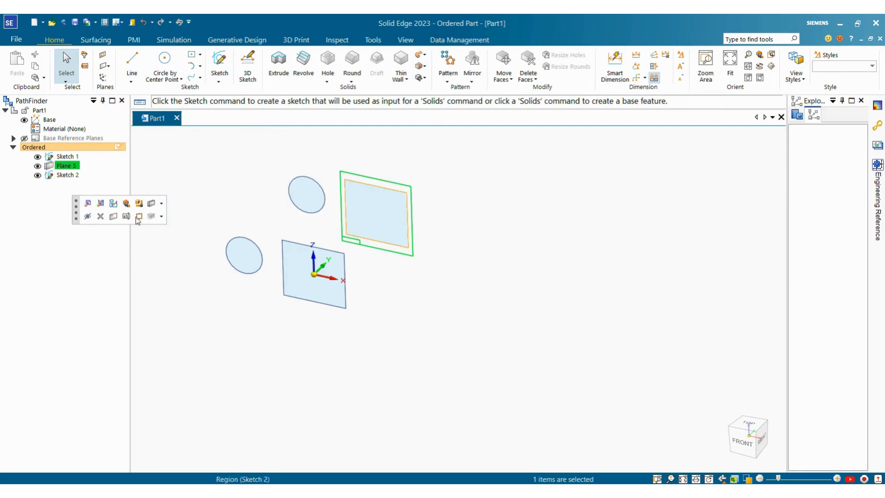
key("Escape")
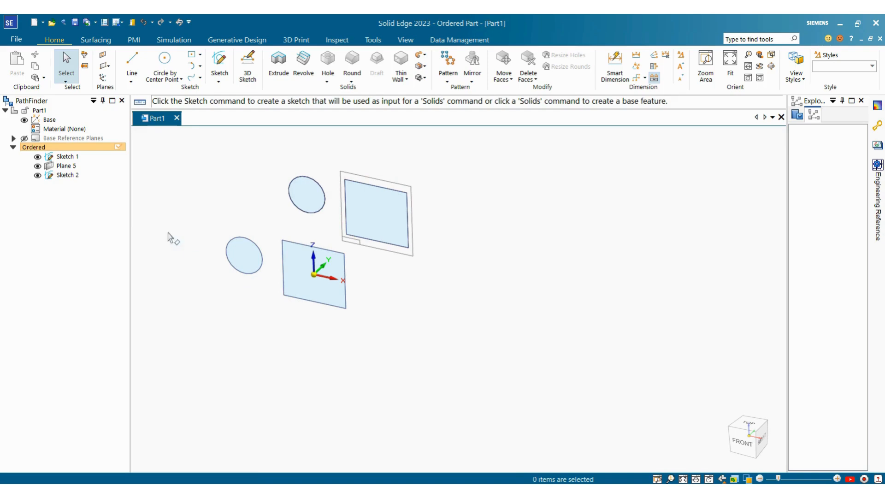
Edit the definition of Plane 5, placing it 250 mm from its parent plane on the opposite, front-facing side
left_click(64, 166)
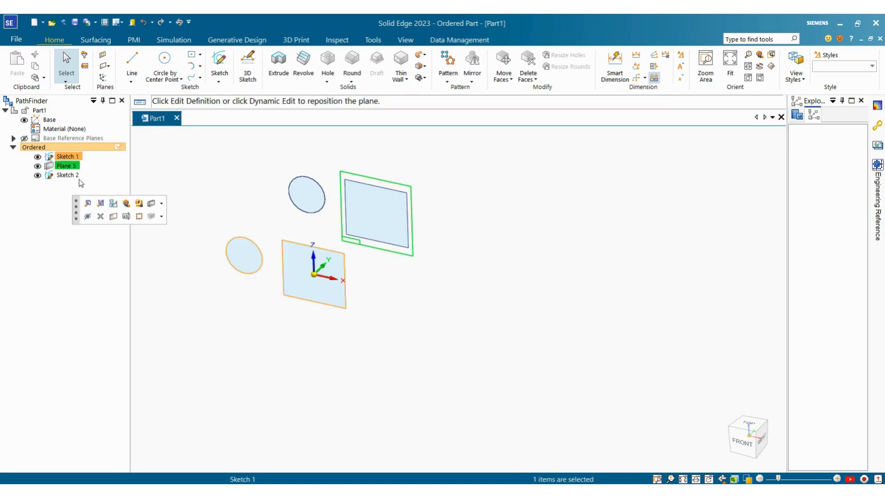
left_click(88, 203)
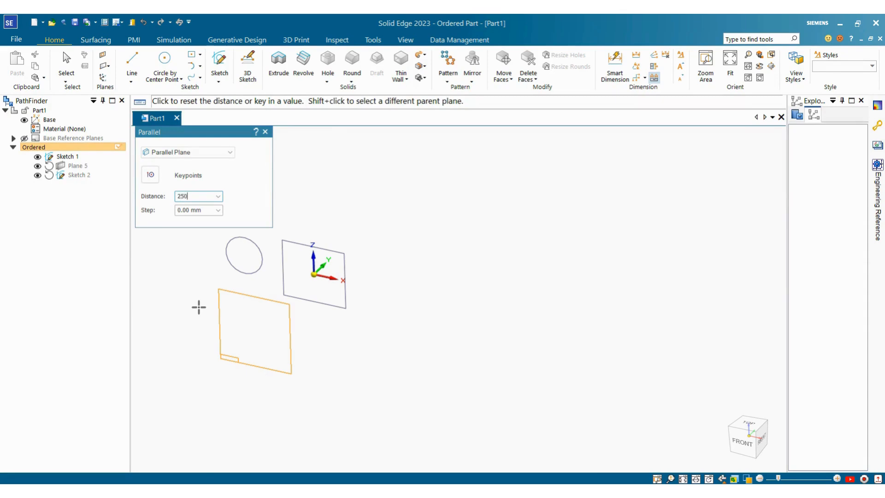
key("Return")
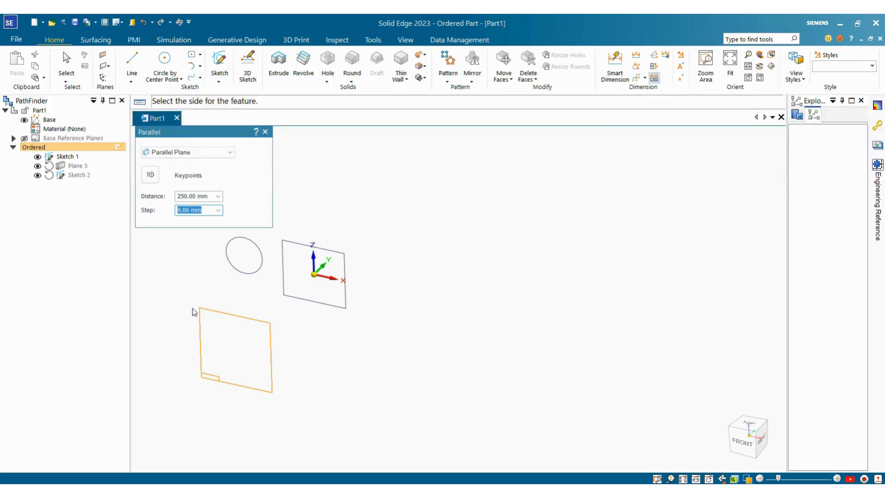
left_click(193, 311)
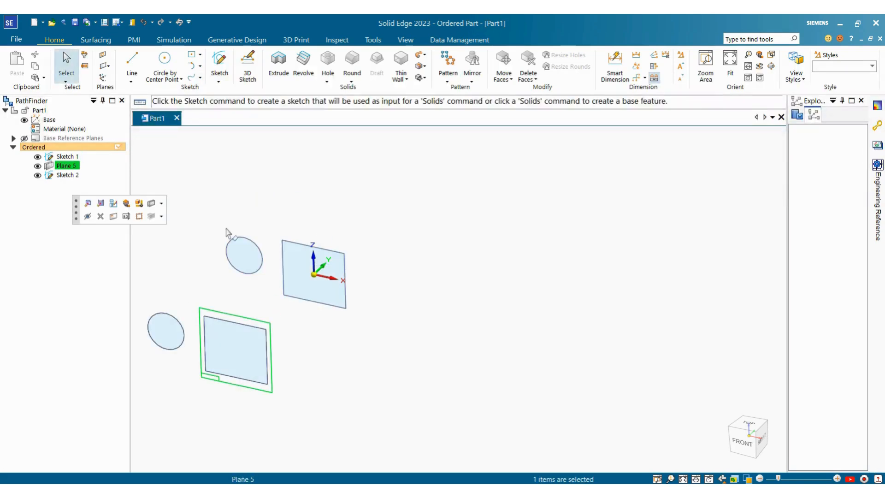
left_click(229, 186)
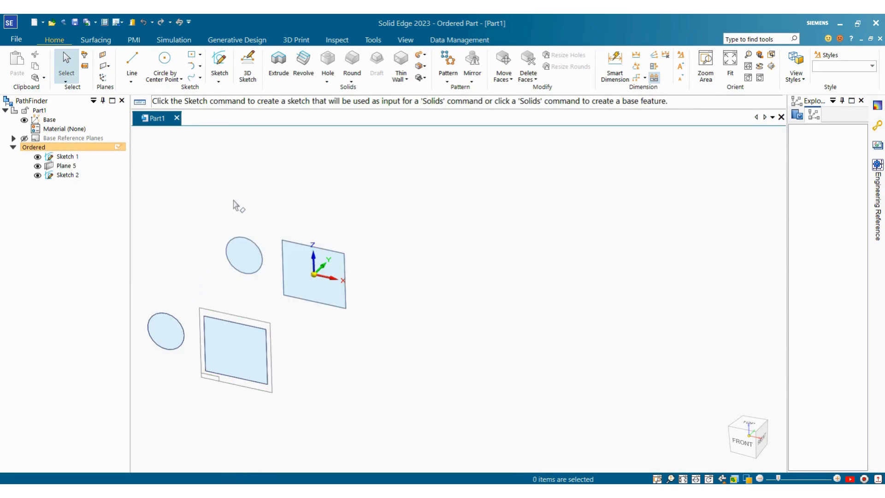
Create another parallel reference plane 350 mm in front of Plane 5, on the side away from the original sketch
scroll(322, 258, "down", 2)
scroll(320, 262, "up", 2)
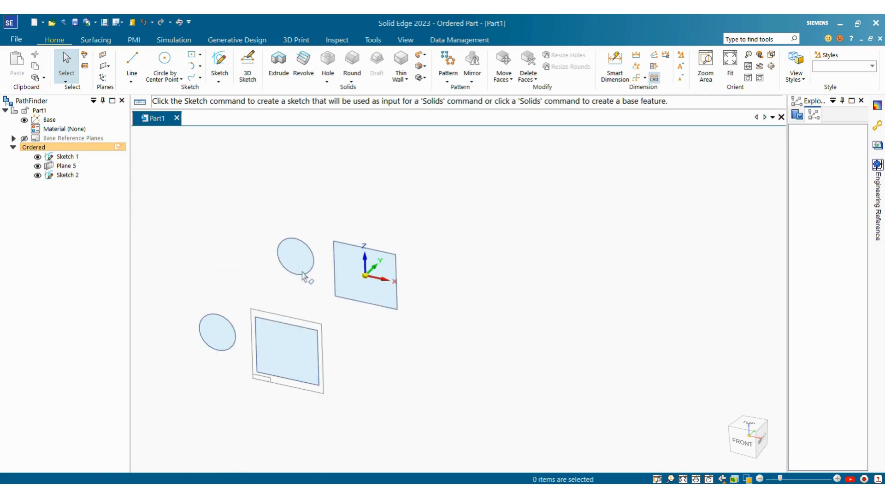
scroll(446, 265, "down", 2)
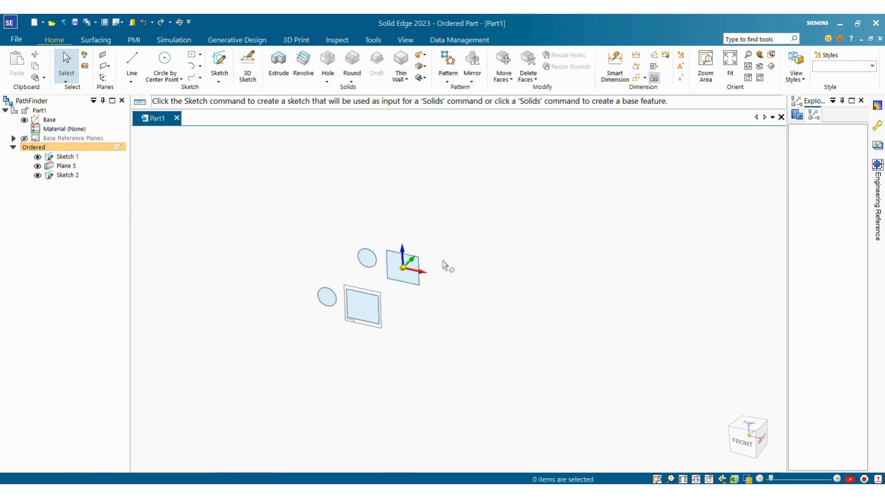
scroll(415, 258, "up", 2)
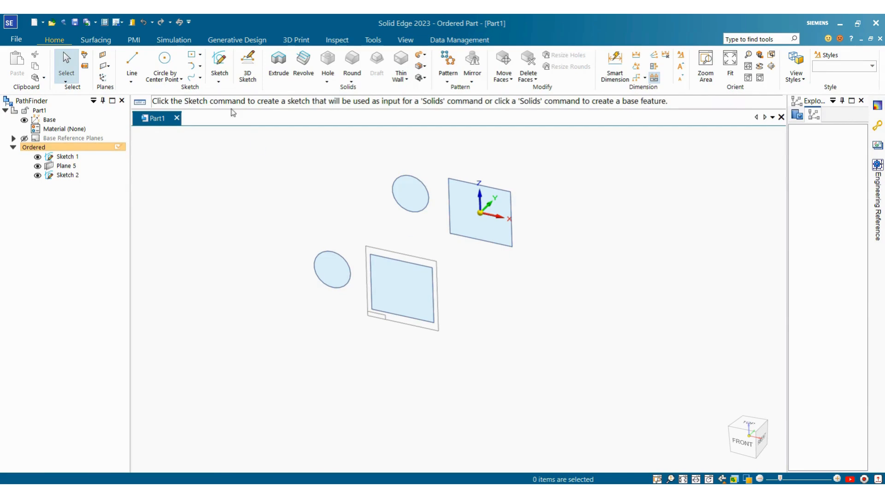
left_click(109, 65)
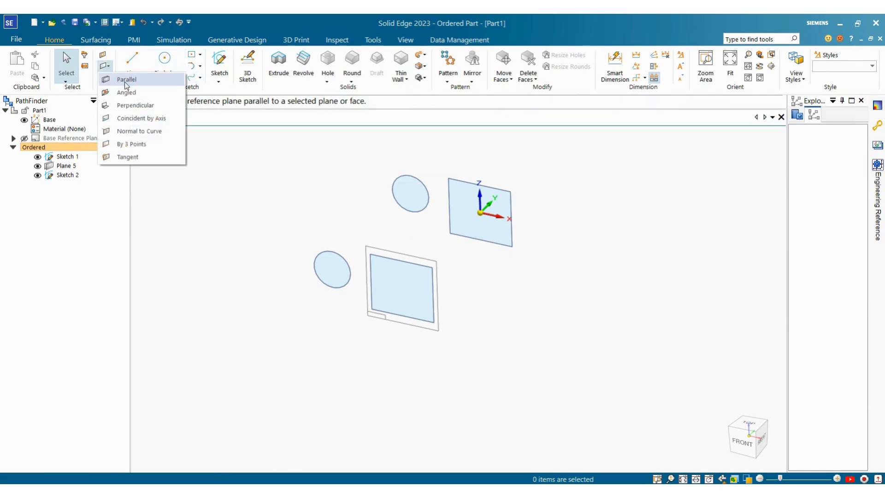
left_click(125, 80)
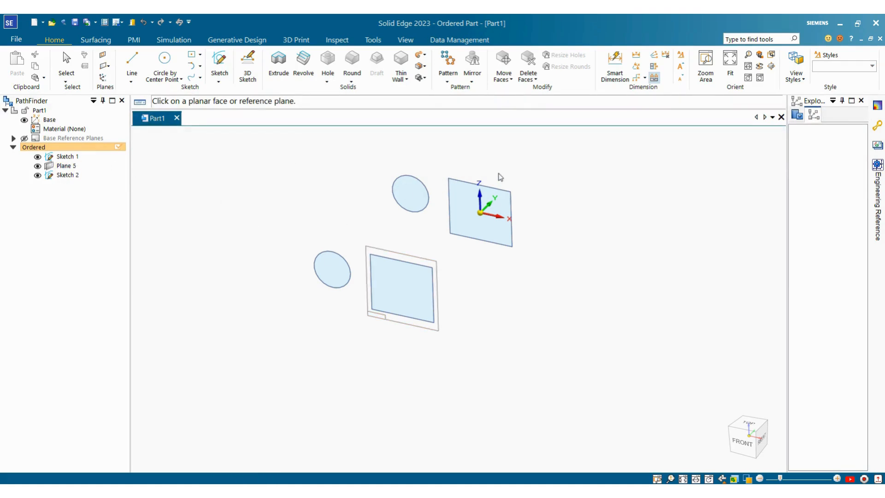
left_click(377, 250)
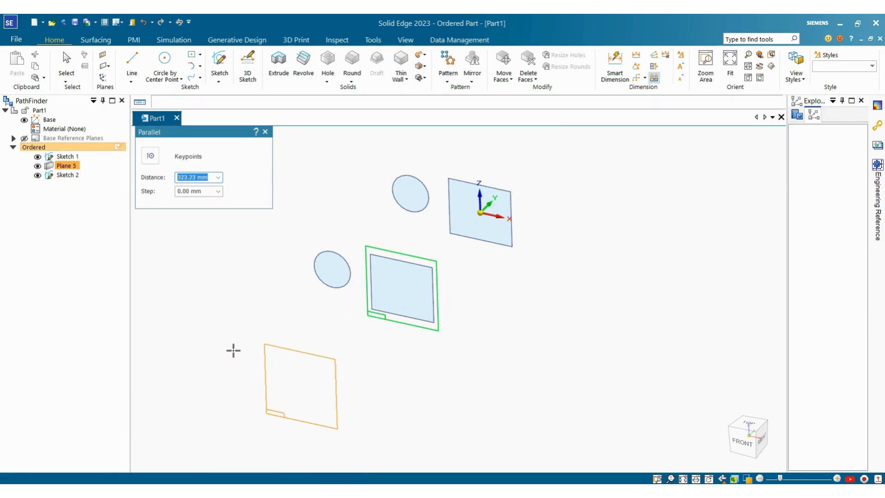
type("350")
key("Tab")
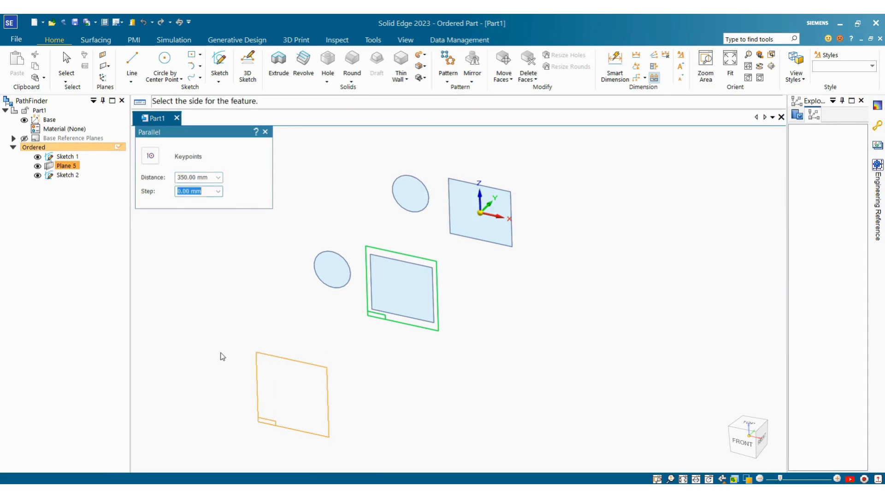
left_click(221, 353)
scroll(344, 282, "down", 2)
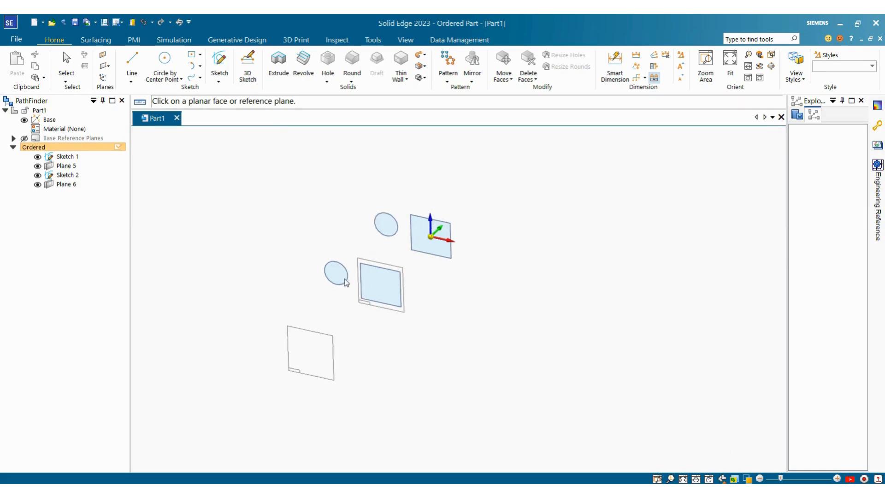
scroll(365, 308, "up", 2)
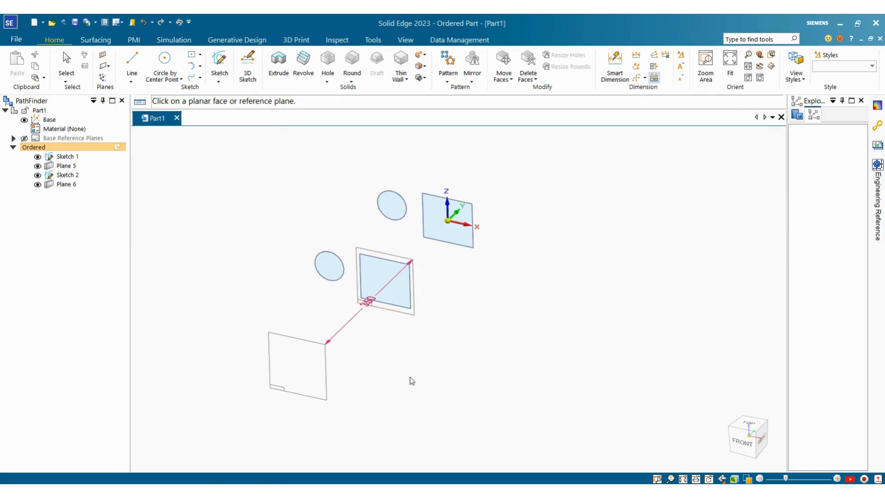
Create a sketch on Plane 6 containing only the rectangle projected from Sketch 1 using Wireframe Chain, and finish the sketch
left_click(219, 64)
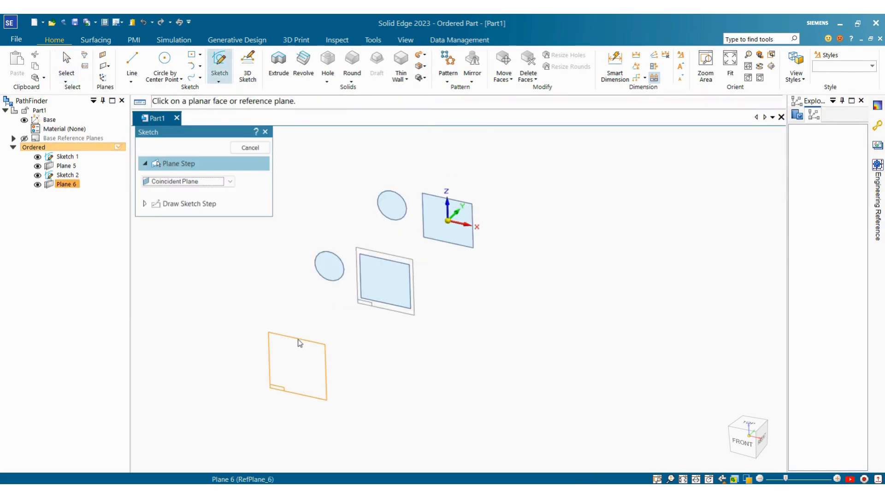
left_click(301, 341)
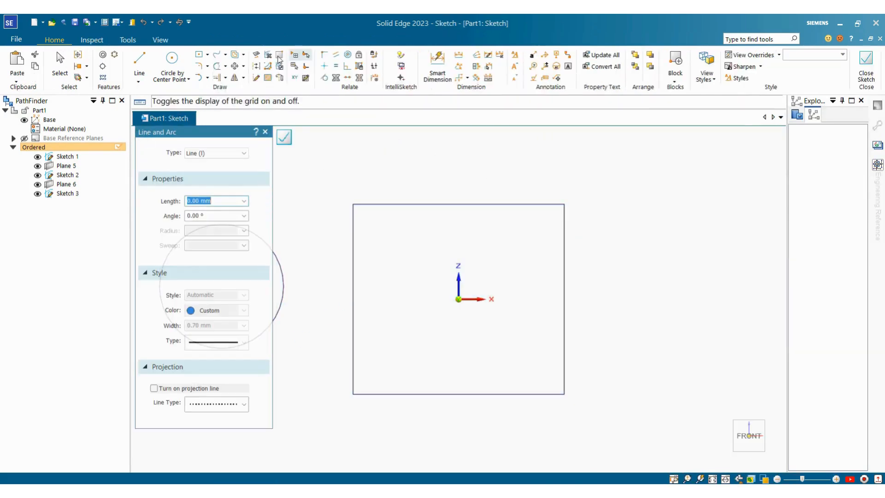
left_click(256, 56)
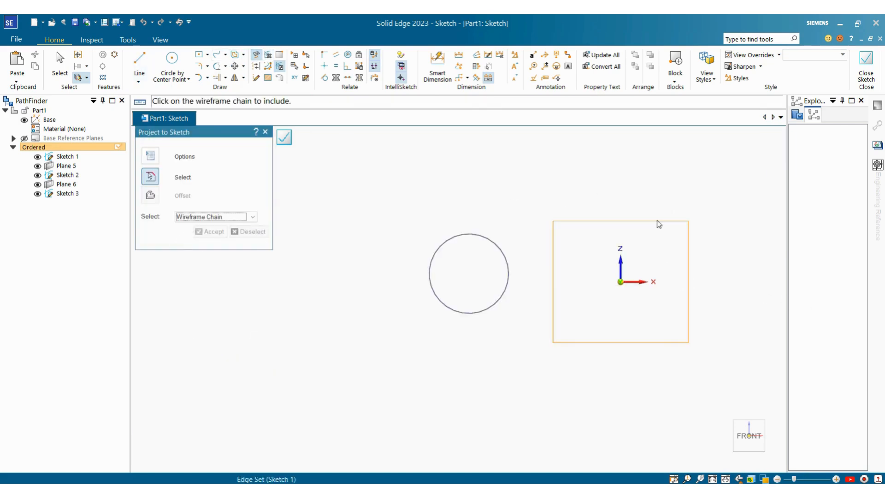
left_click(656, 221)
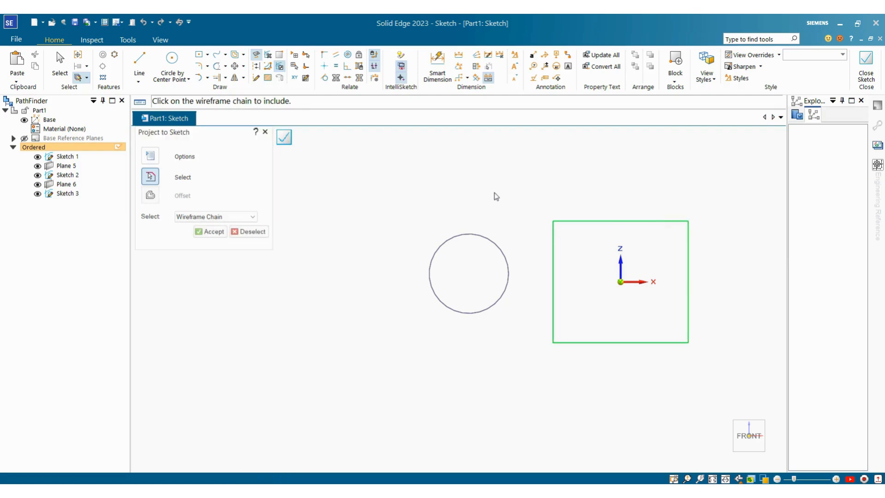
left_click(212, 232)
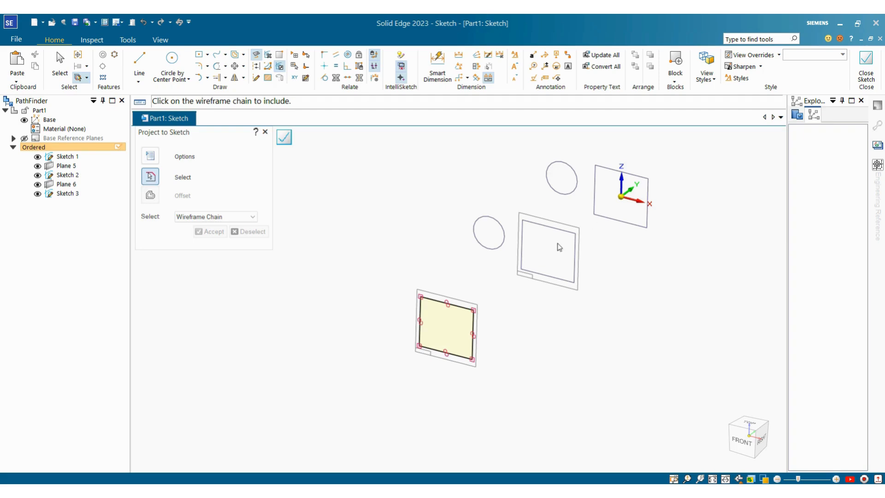
left_click(866, 73)
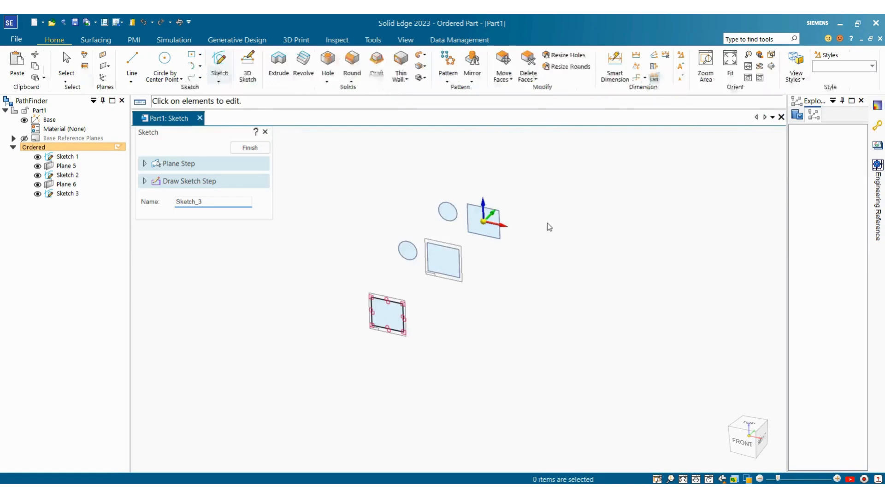
left_click(249, 147)
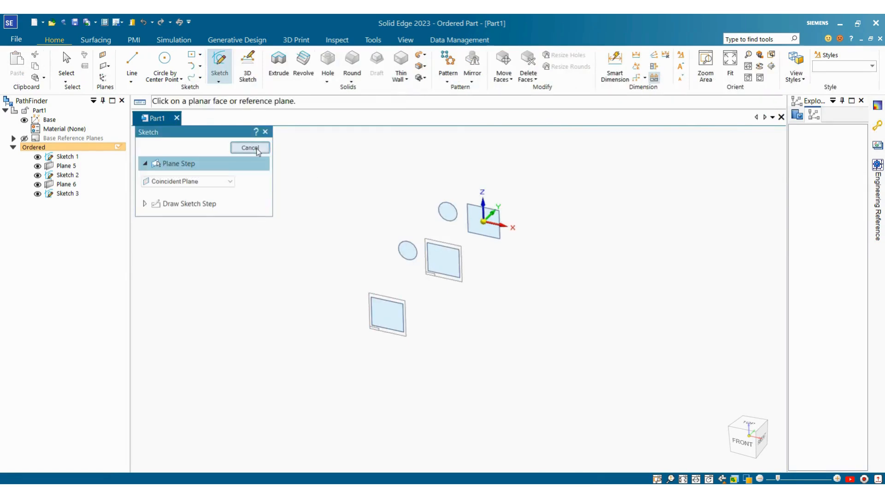
left_click(250, 147)
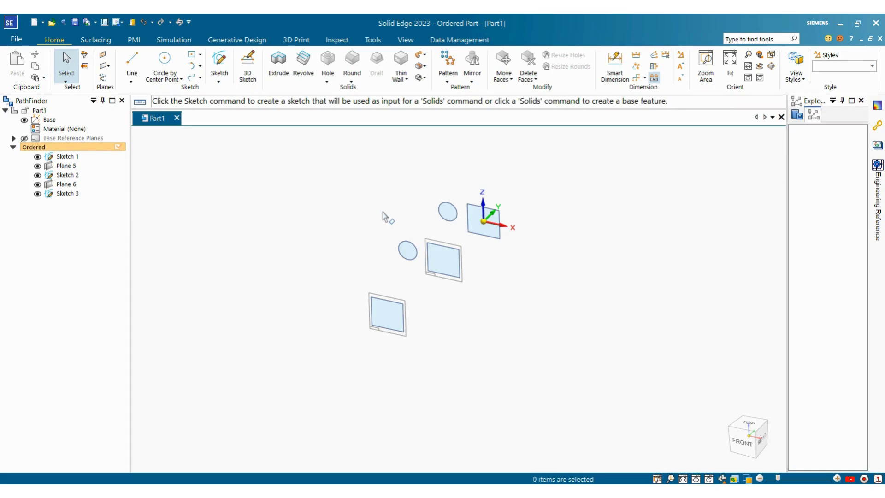
Create a new part document from the ISO Metric template iso metric part.par
key("ctrl+n")
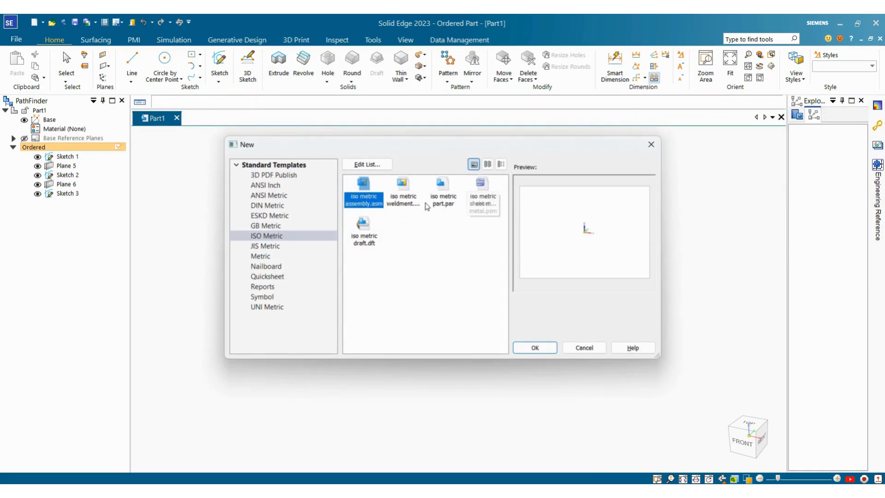
left_click(445, 186)
left_click(532, 349)
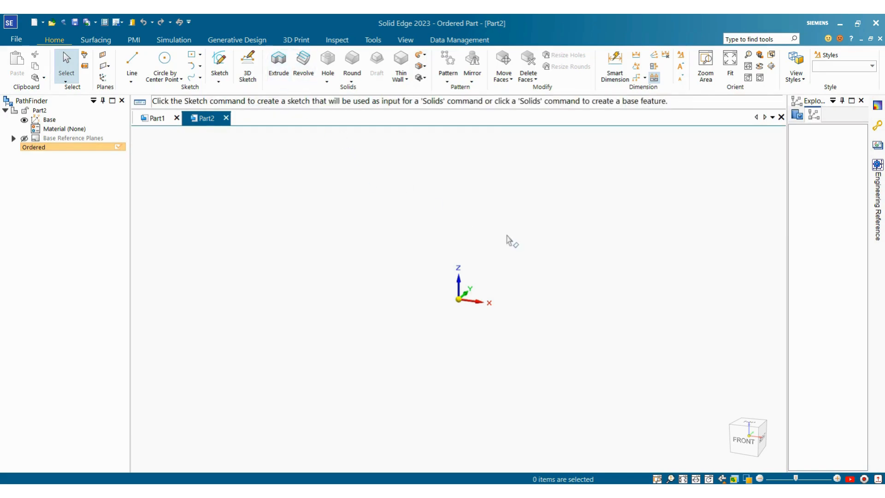
Start a sketch on the Top (xy) reference plane of the new part
scroll(527, 243, "down", 1)
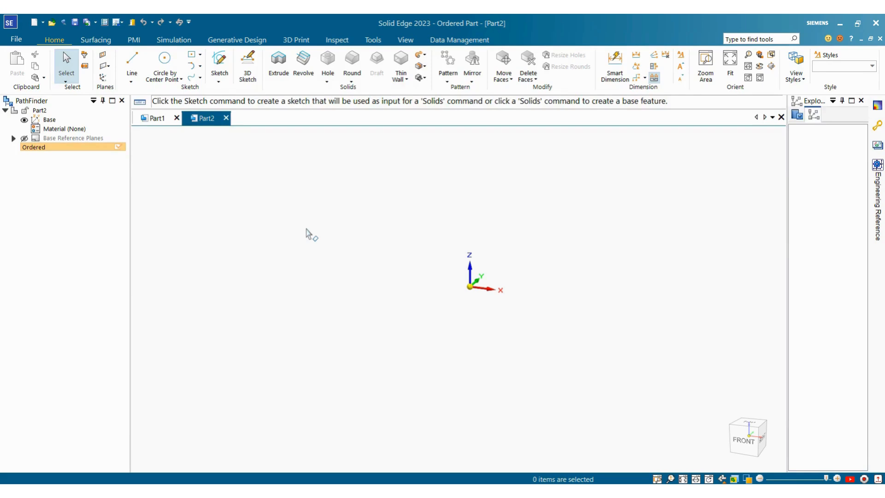
left_click(220, 63)
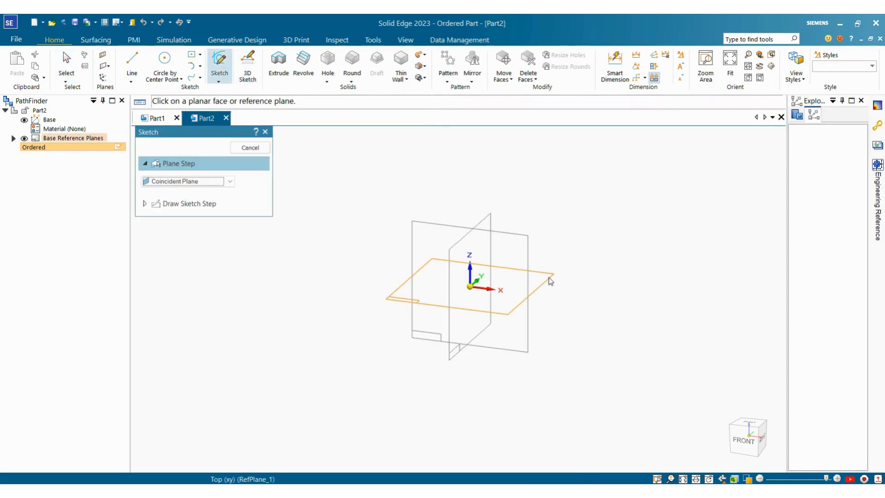
left_click(550, 281)
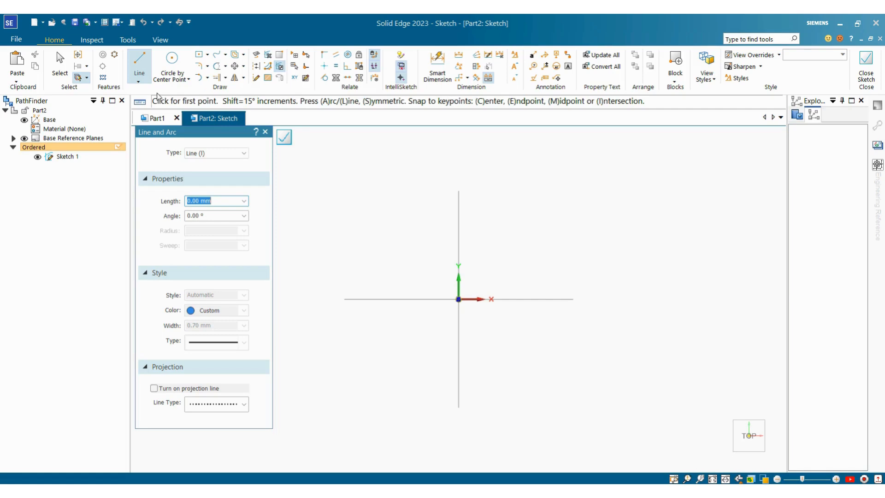
Draw a rectangle by center from the origin, about 138 mm wide and 95 mm high
left_click(208, 54)
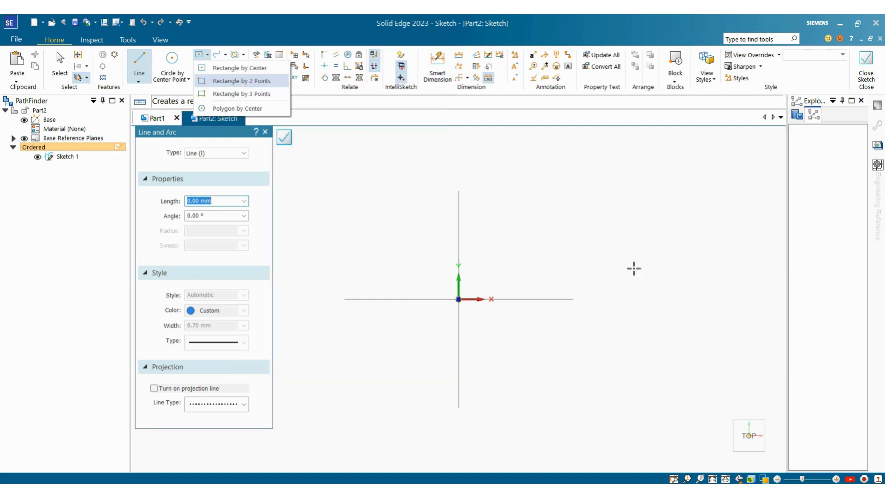
left_click(235, 68)
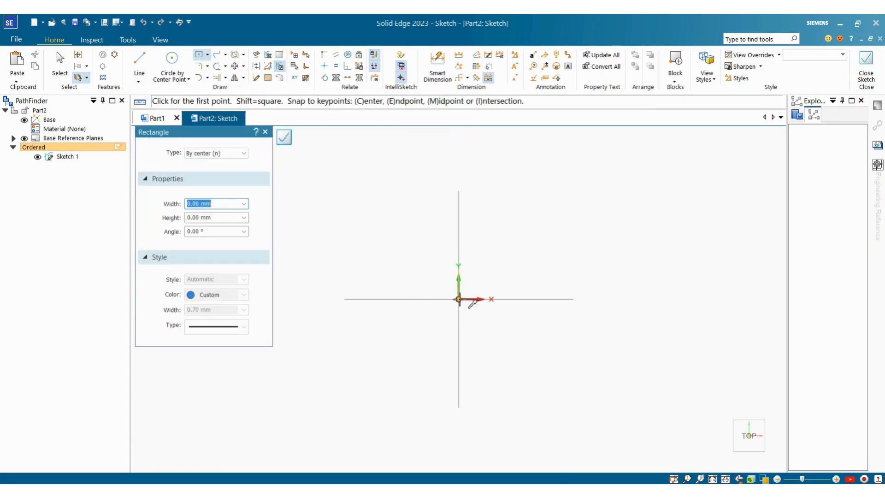
left_click(458, 298)
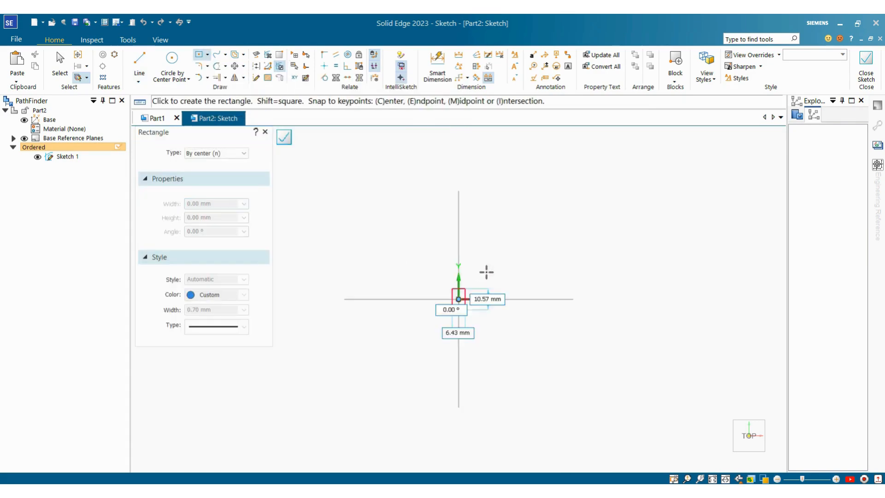
left_click(597, 204)
Add a horizontal dimension between the rectangle's two vertical sides and set the width to 150 mm
left_click(437, 66)
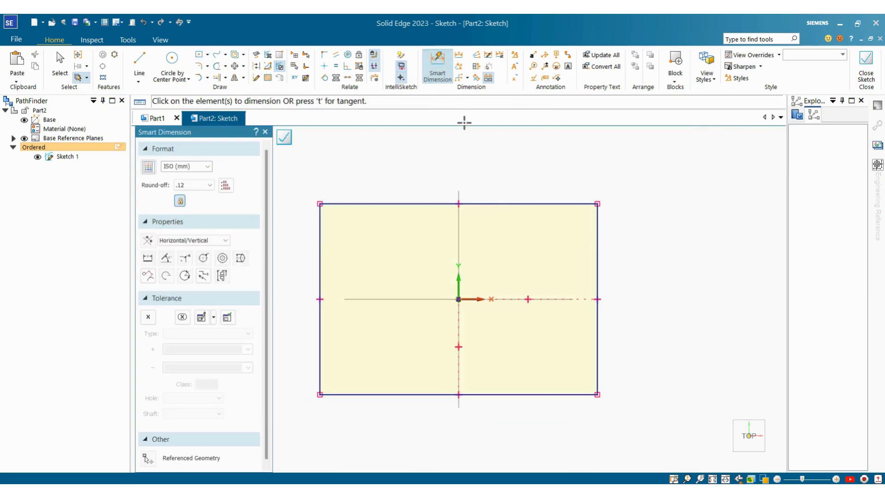
left_click(320, 226)
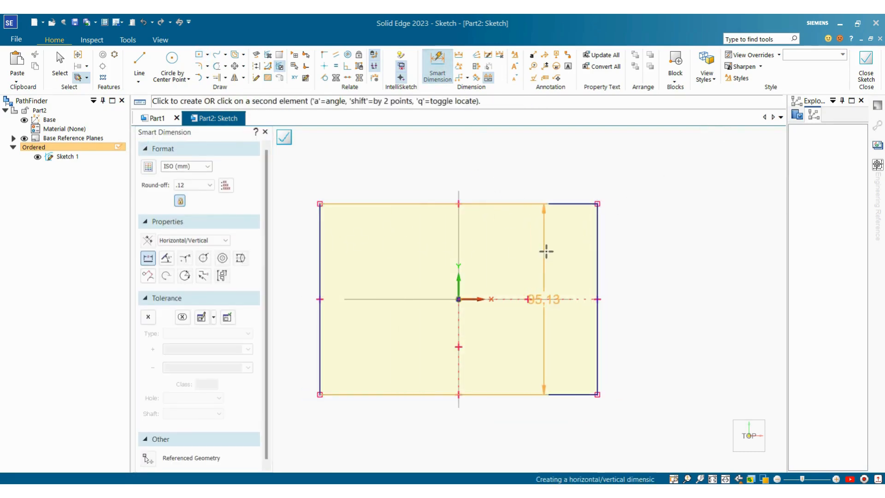
left_click(596, 270)
left_click(538, 181)
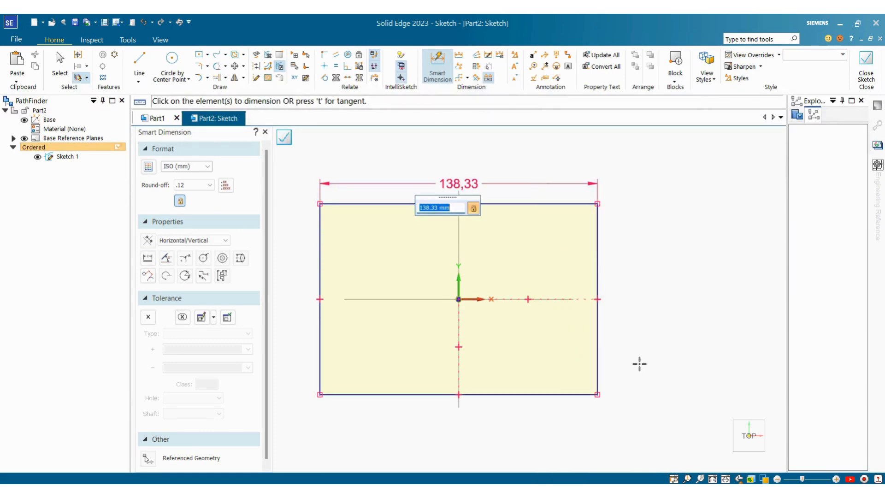
type("150")
key("Return")
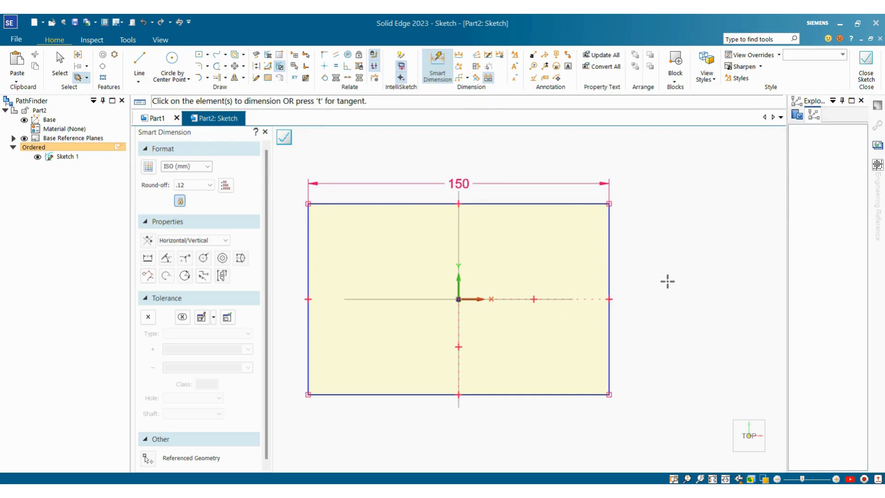
Dimension the distance between the rectangle's two horizontal sides as 90 mm and finish the sketch
left_click(588, 203)
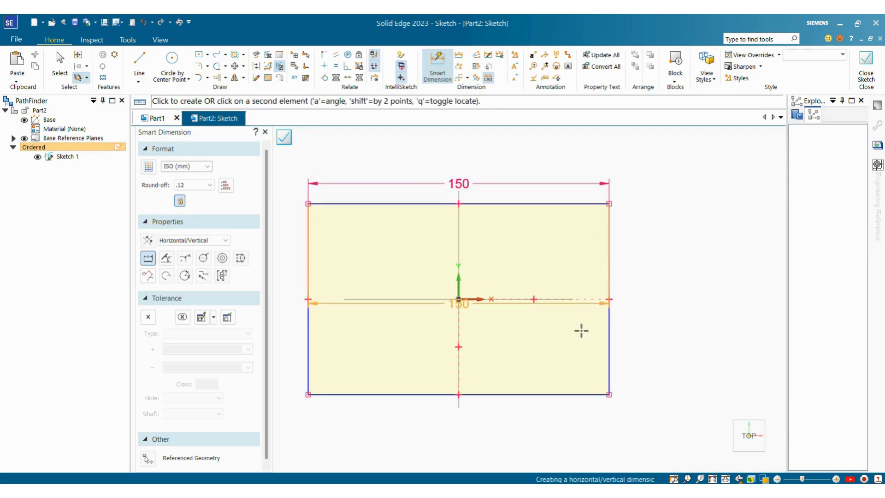
left_click(579, 395)
left_click(632, 337)
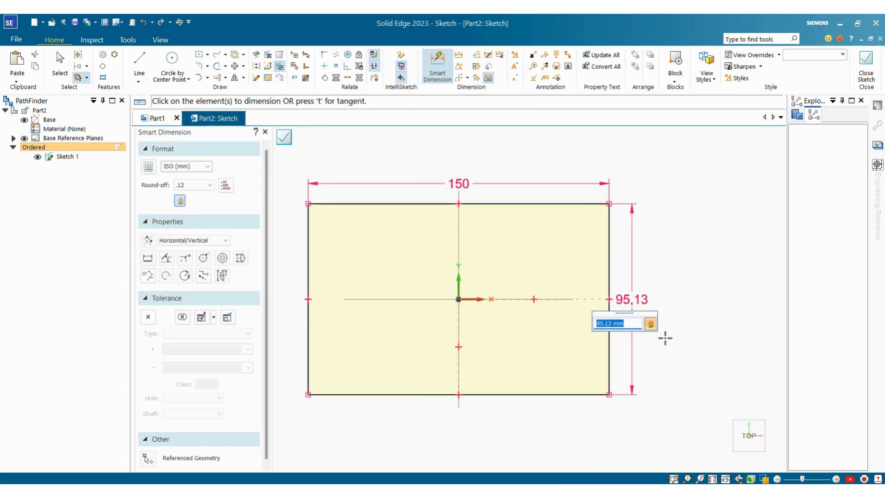
type("90")
key("Return")
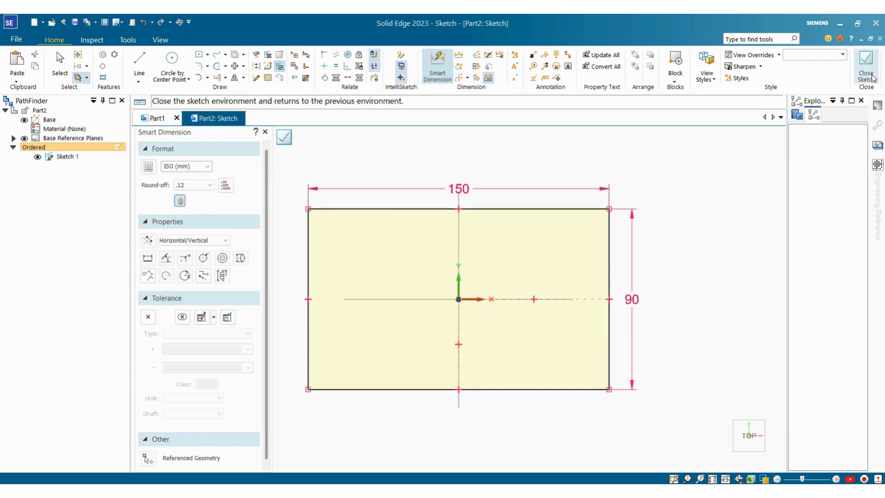
left_click(867, 59)
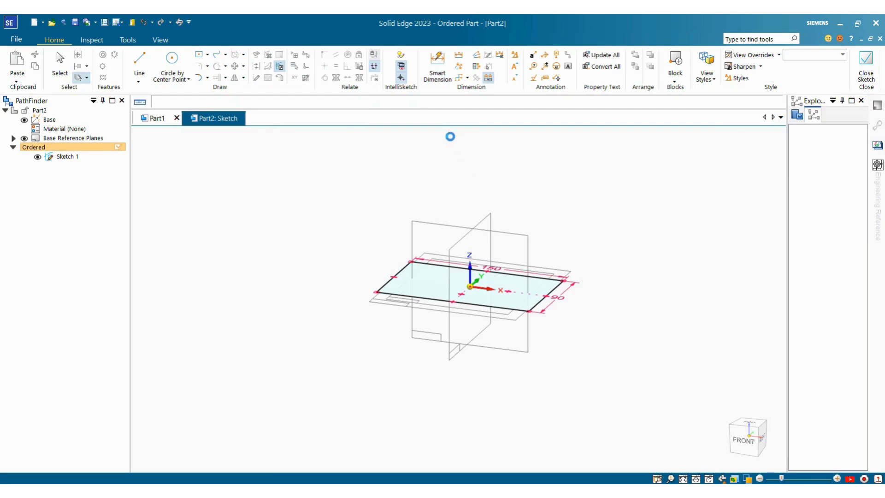
left_click(256, 147)
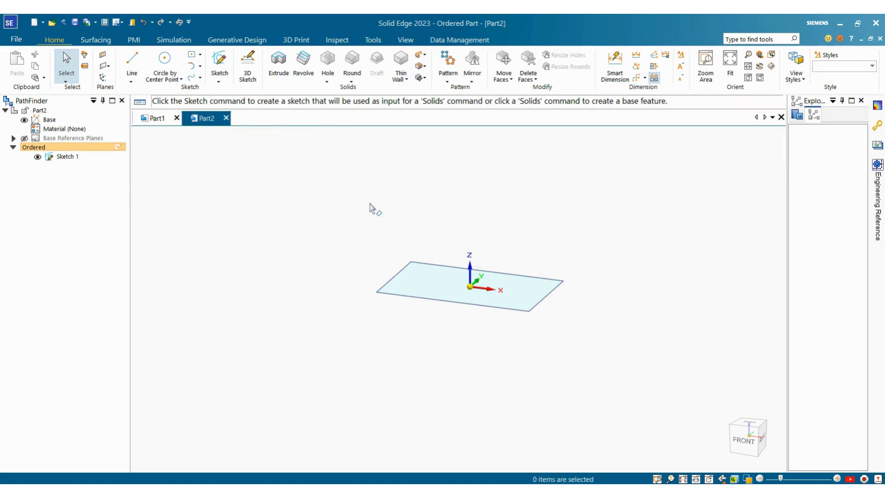
left_click(279, 68)
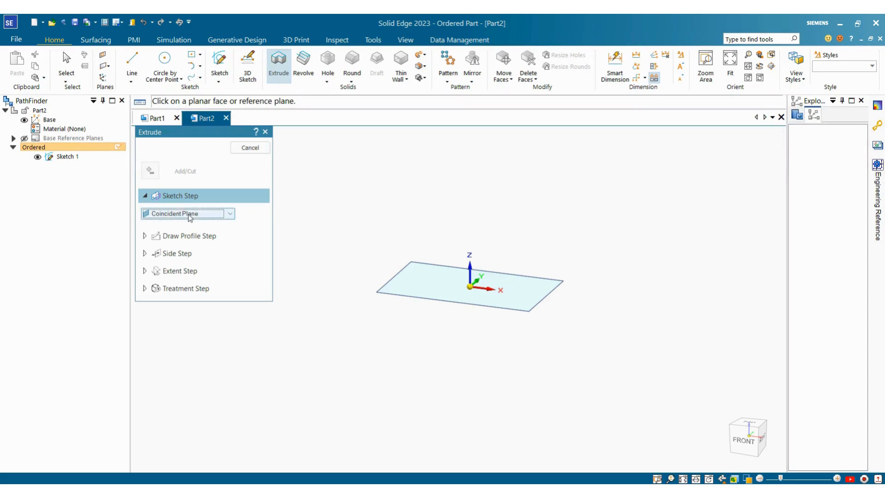
left_click(214, 214)
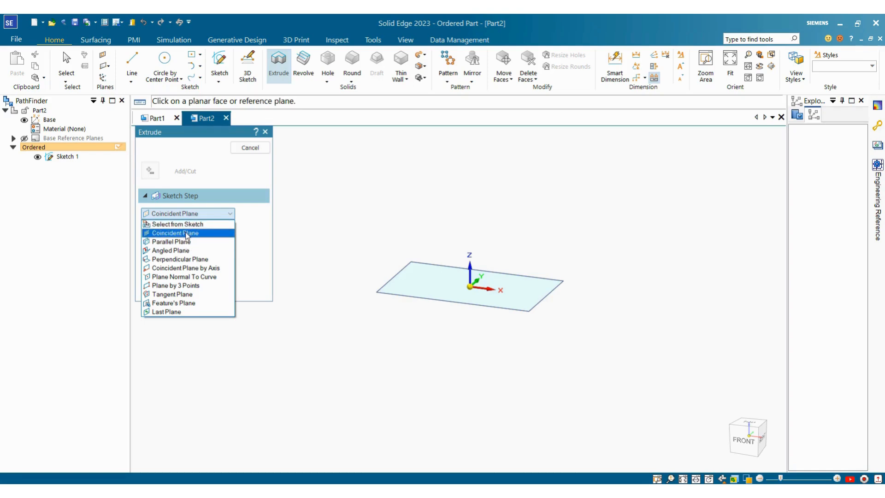
left_click(244, 161)
left_click(252, 147)
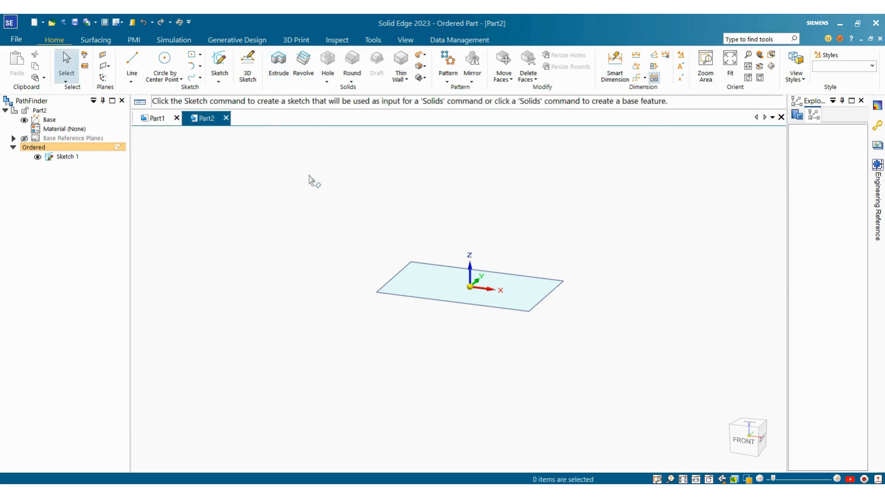
Extrude the rectangle chain, selected from the existing sketch, upward with a one-sided finite extent of 60 mm
left_click(278, 64)
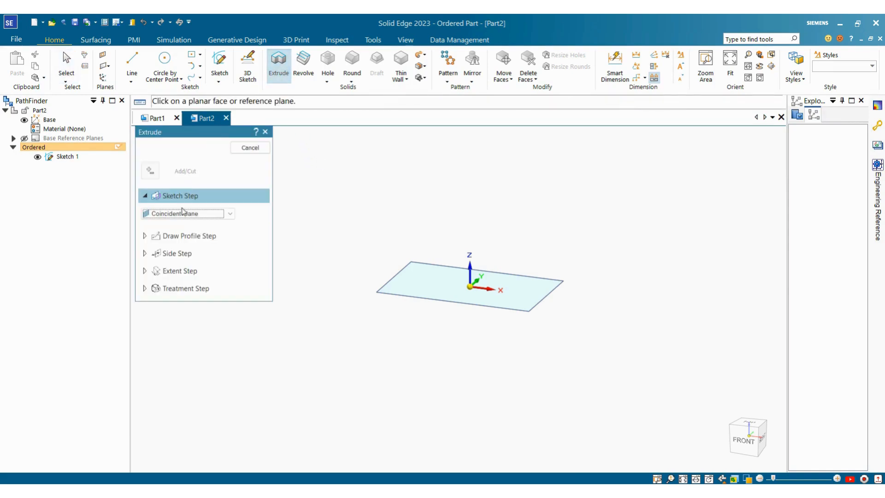
left_click(224, 214)
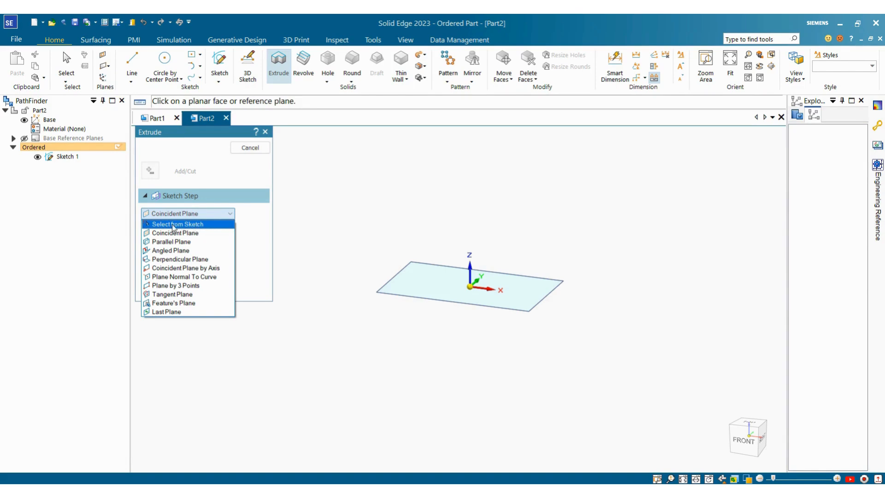
left_click(187, 225)
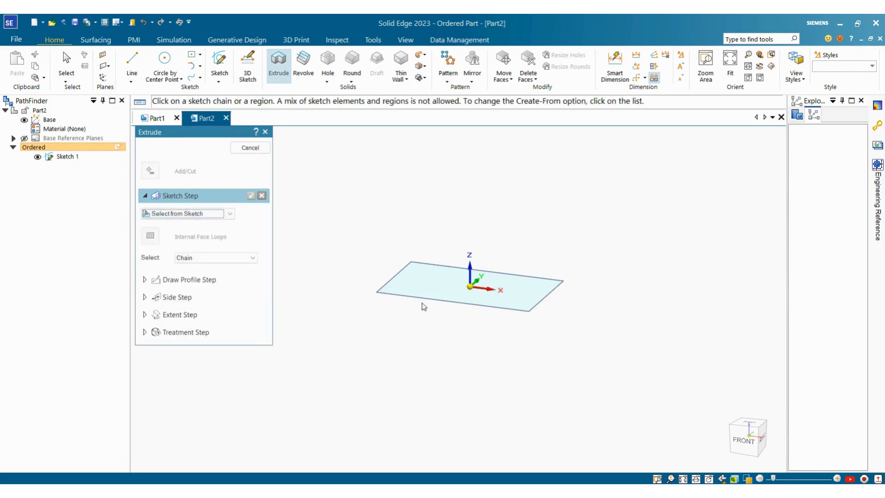
left_click(438, 269)
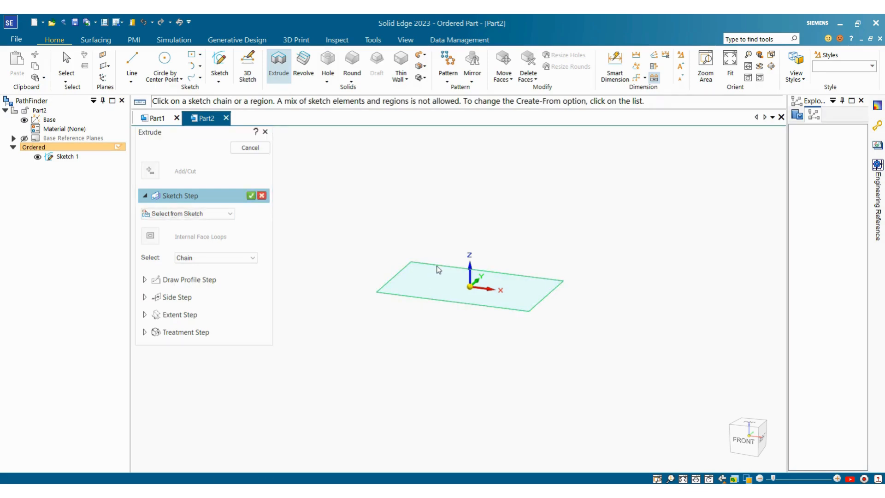
left_click(251, 195)
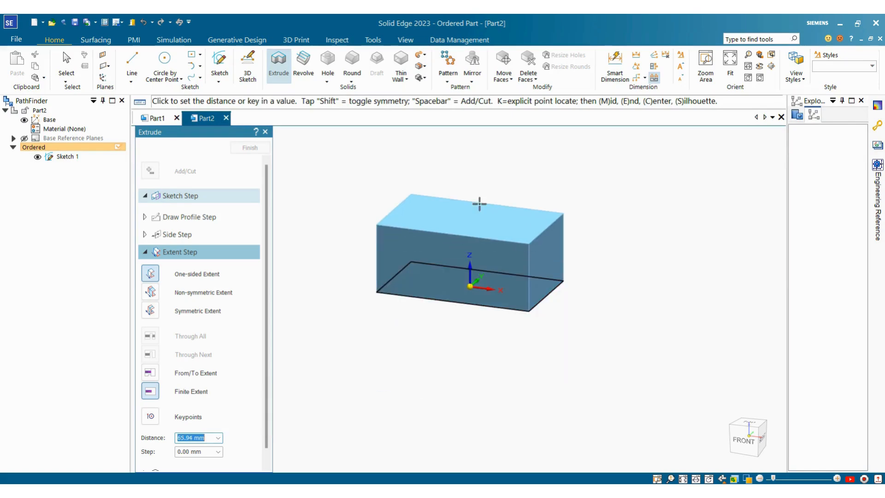
type("60")
key("Tab")
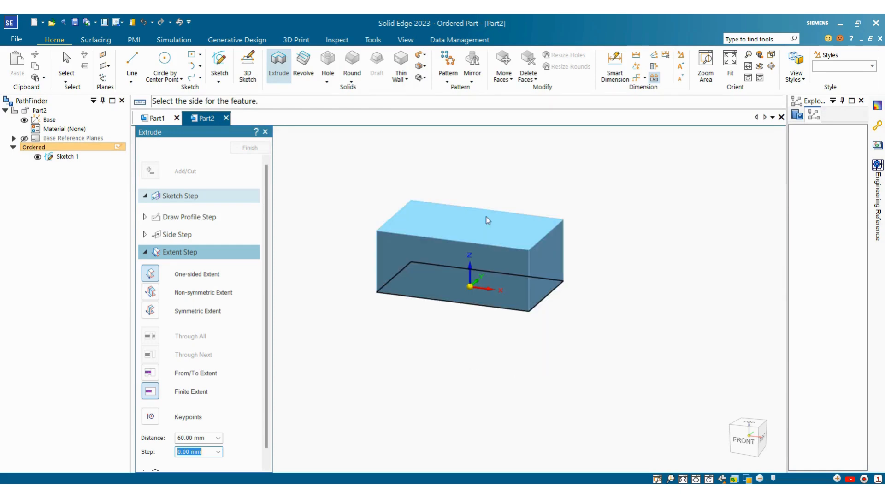
left_click(493, 174)
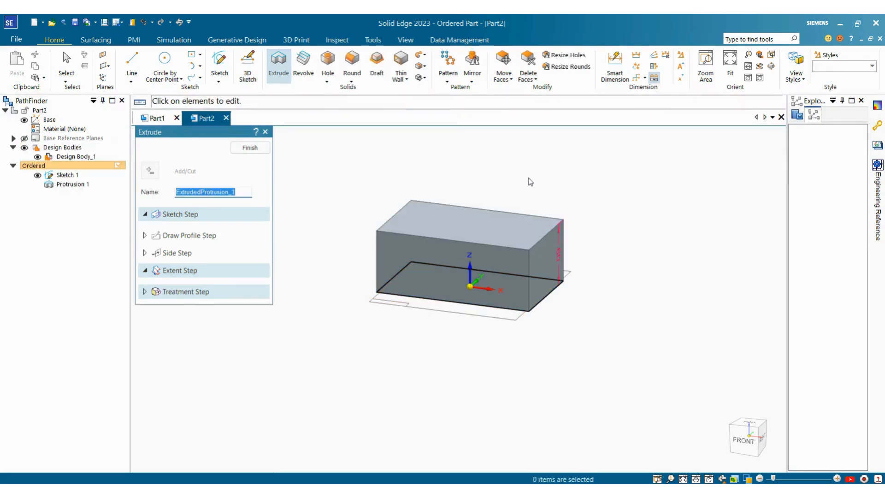
Set the block's extrusion height dimension to 80 mm and finish the extrude feature
left_click(558, 259)
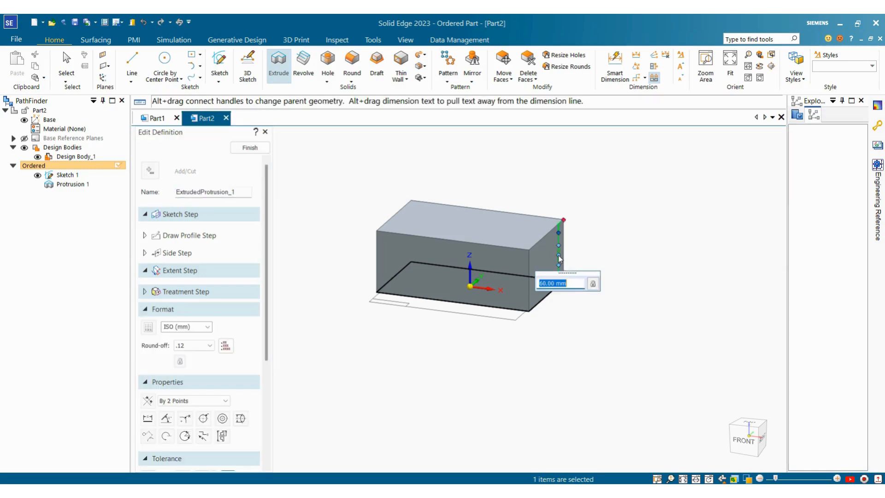
type("80")
key("Return")
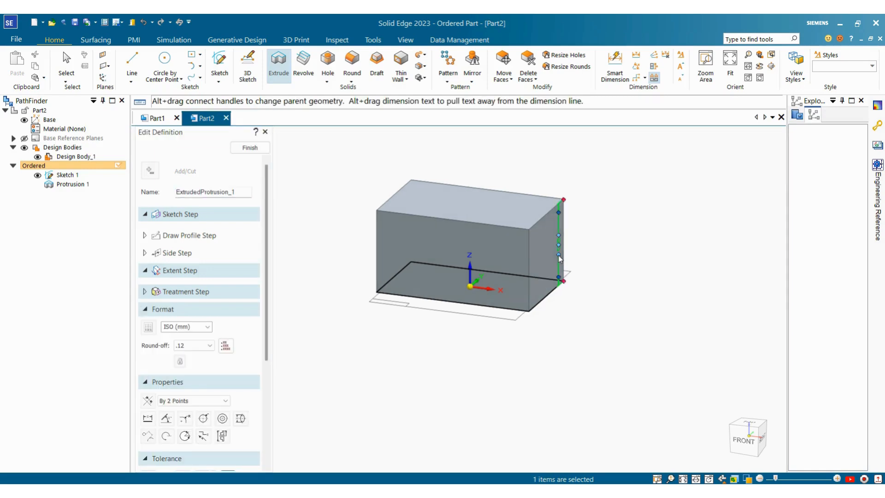
left_click(256, 147)
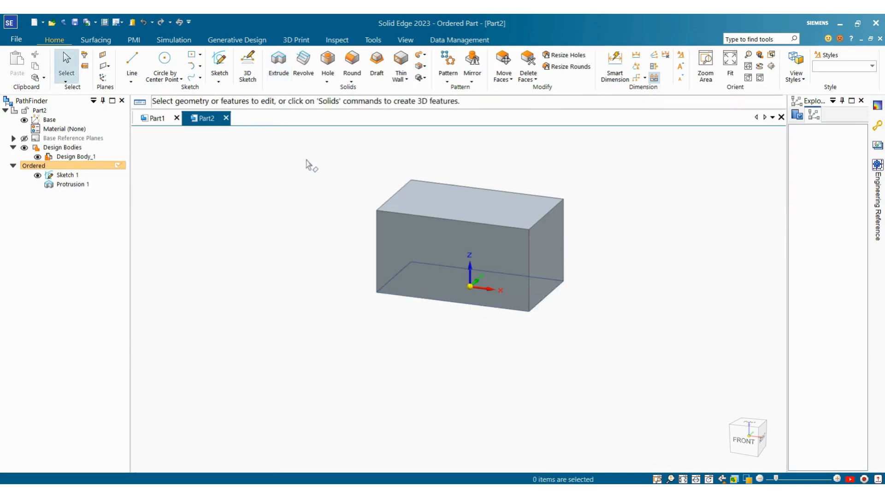
Edit the definition of Protrusion 1 so it extends 40 mm below the sketch plane, and finish the feature
scroll(459, 252, "up", 5)
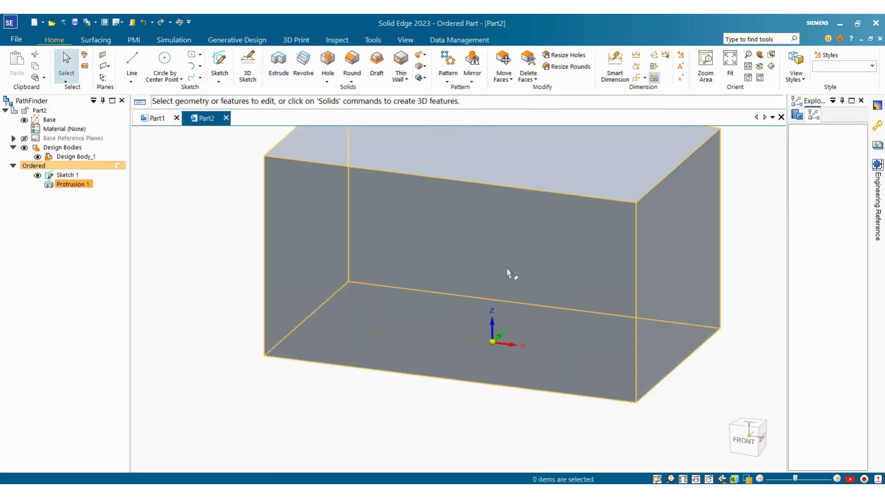
scroll(511, 275, "down", 5)
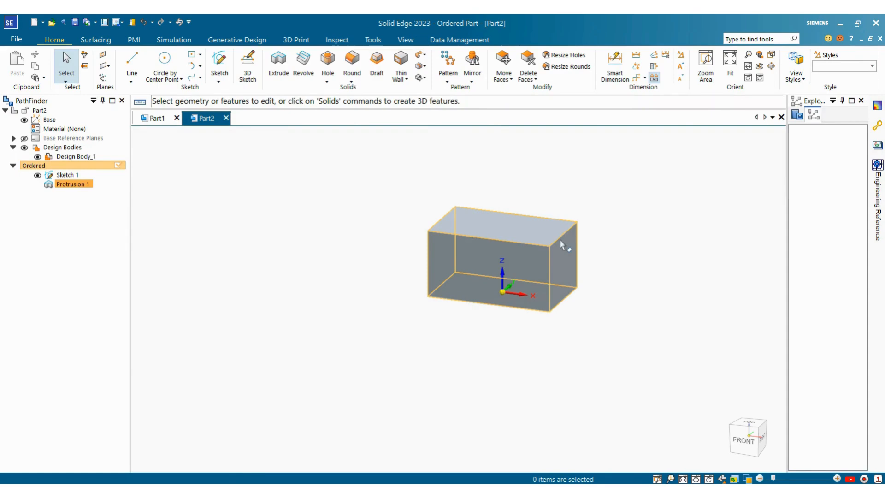
left_click(70, 184)
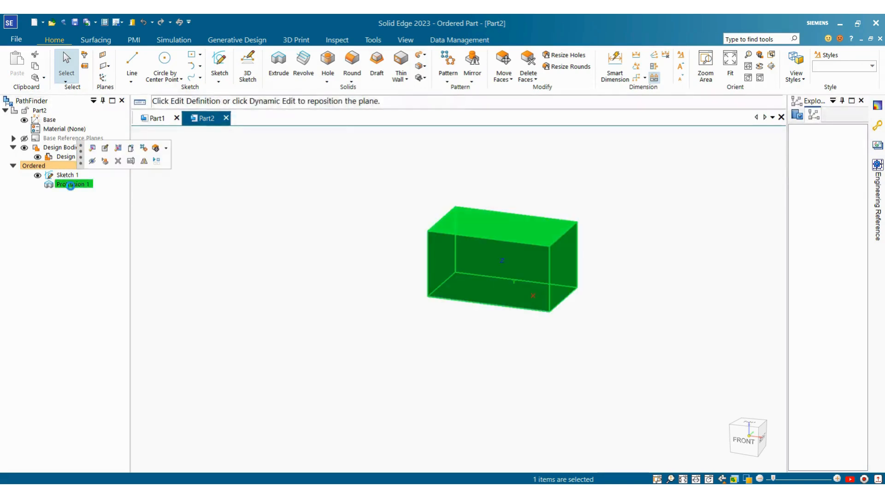
left_click(93, 151)
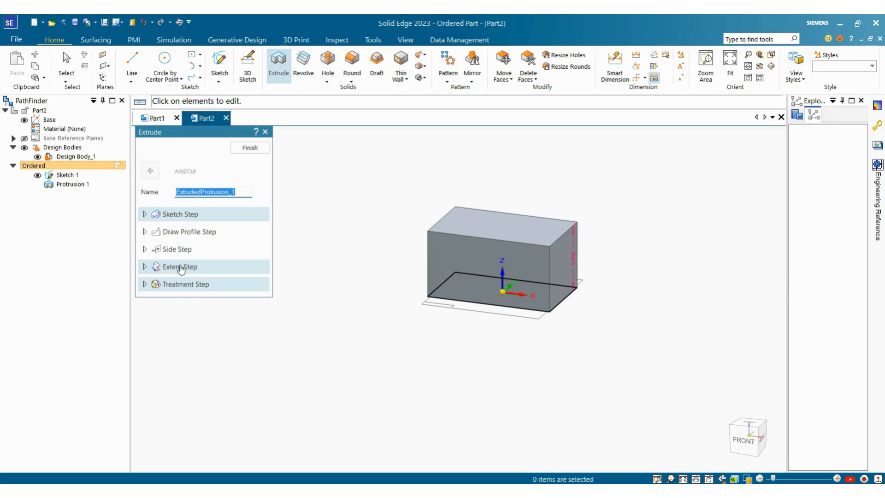
left_click(180, 268)
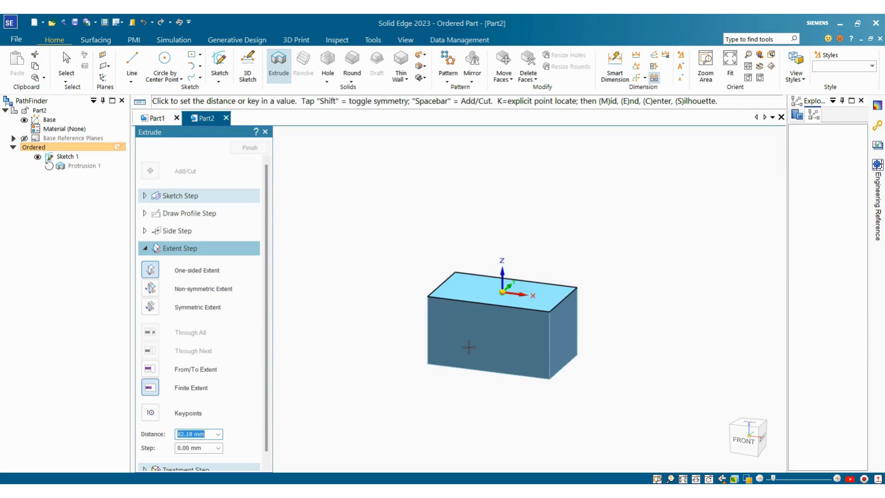
type("40")
key("Return")
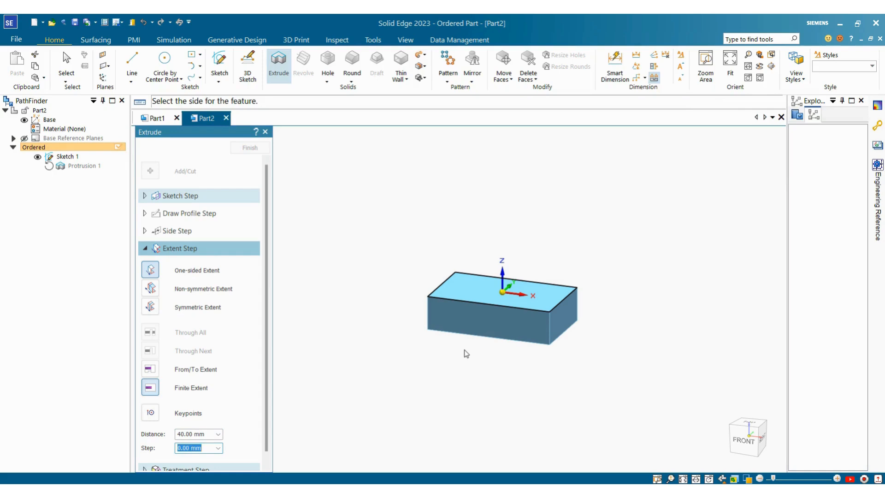
left_click(466, 353)
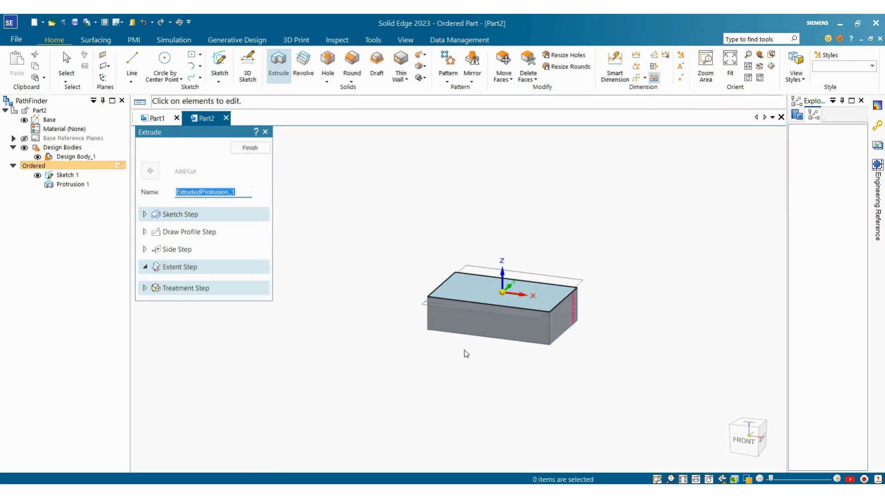
left_click(250, 147)
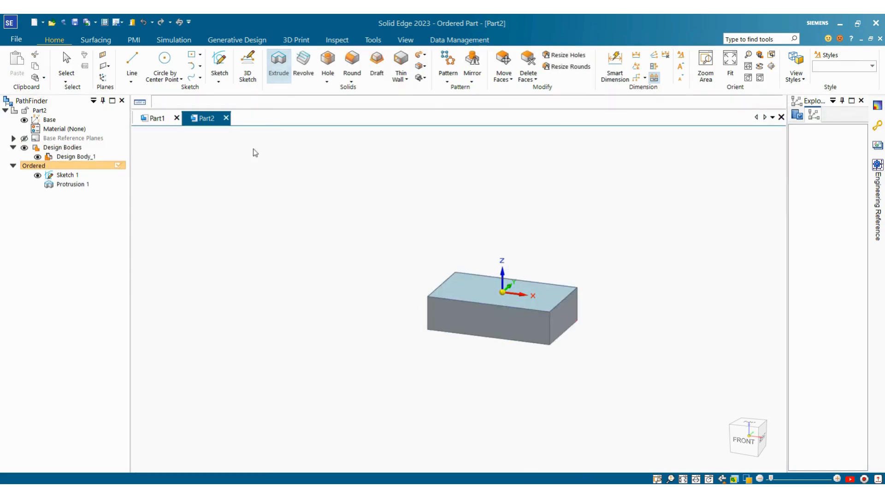
left_click(278, 172)
scroll(571, 338, "up", 3)
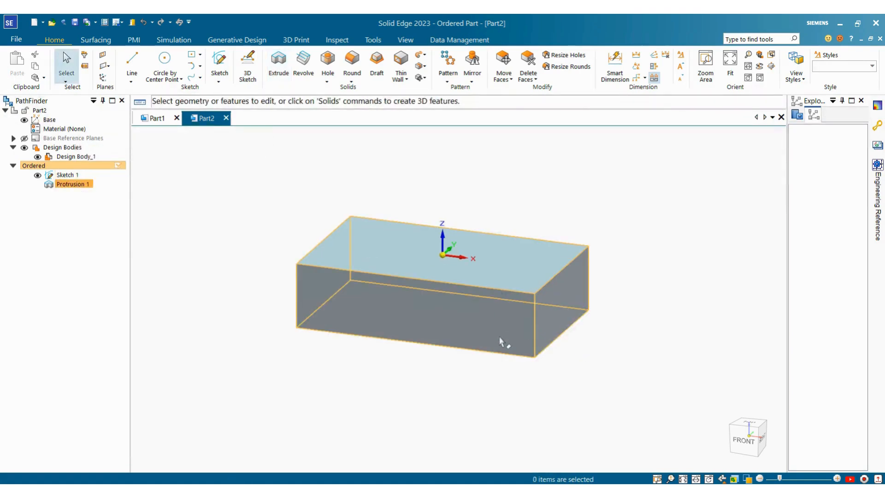
scroll(547, 363, "down", 1)
scroll(548, 365, "up", 3)
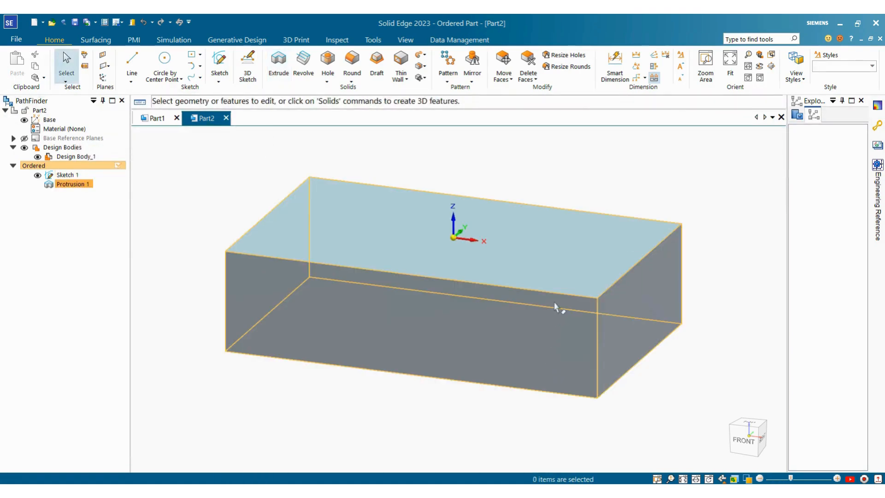
Dynamically edit the block's protrusion and set its extrusion depth dimension to 80 mm
left_click(628, 316)
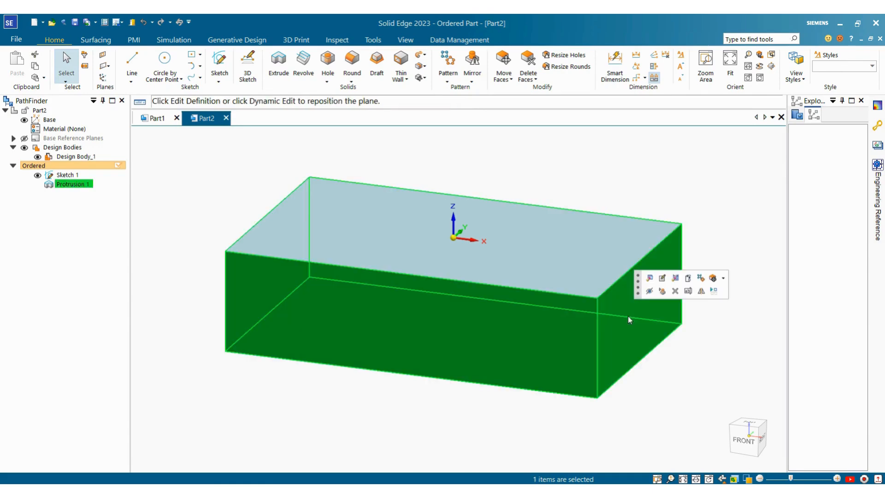
left_click(674, 278)
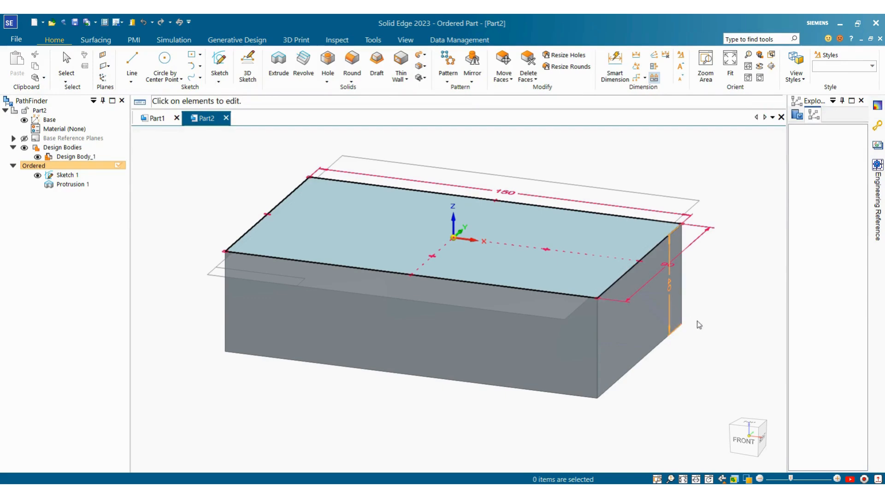
middle_click_drag(673, 290, 673, 319)
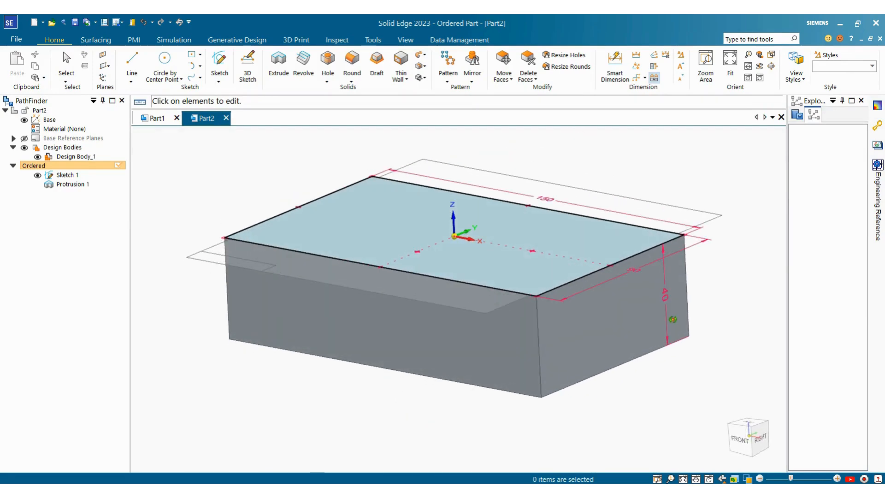
left_click(666, 297)
type("80")
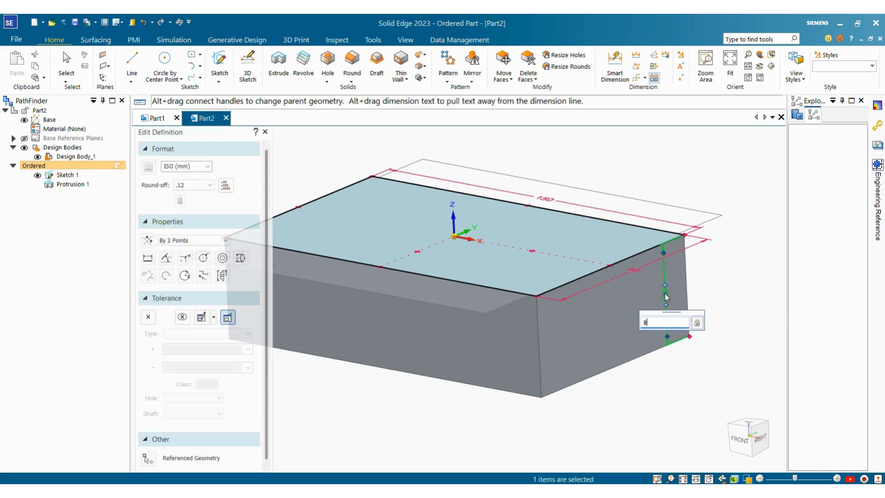
key("Return")
scroll(611, 220, "down", 5)
right_click(308, 184)
left_click(294, 153)
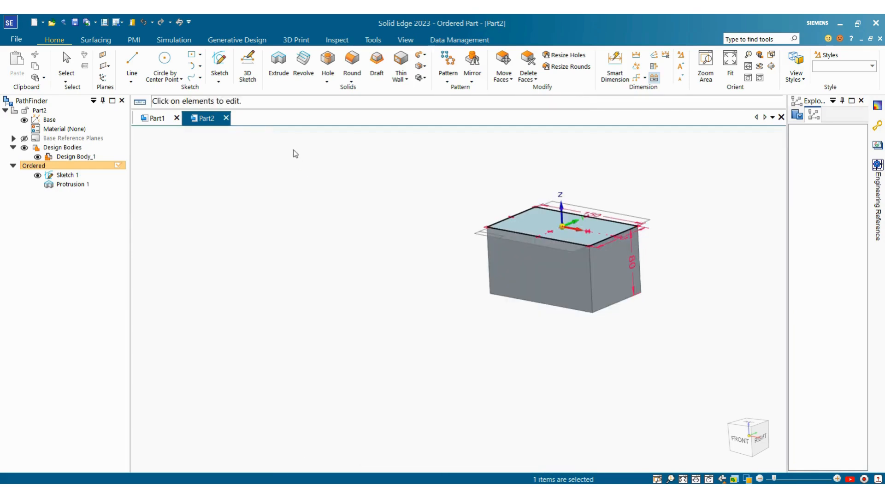
scroll(499, 218, "up", 3)
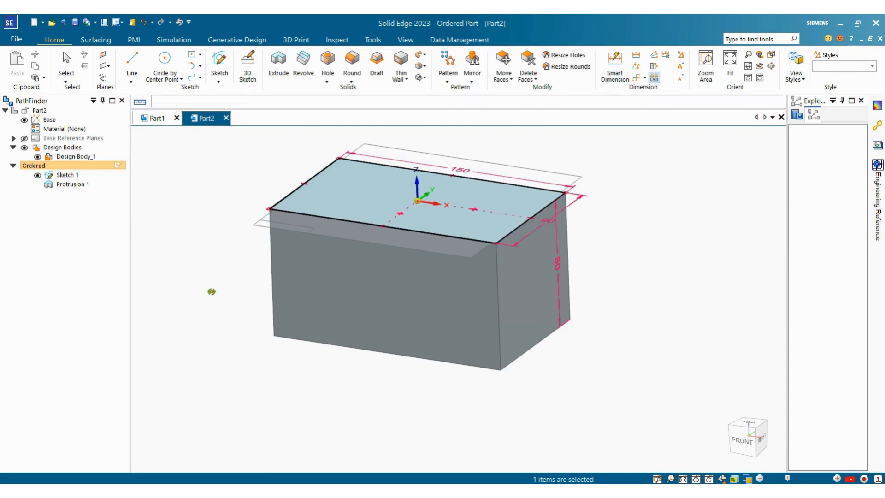
Edit the definition of Protrusion 1 to a symmetric finite extent of 80 mm about the sketch plane and finish the feature
left_click(86, 184)
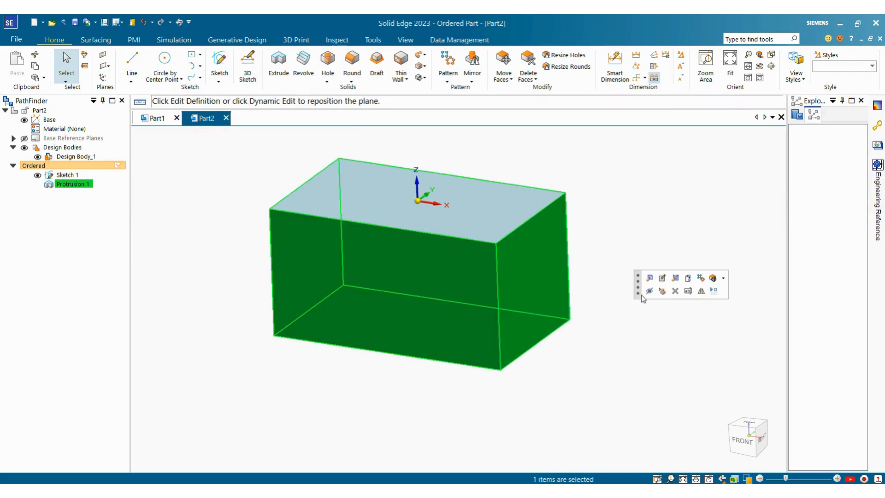
left_click(649, 279)
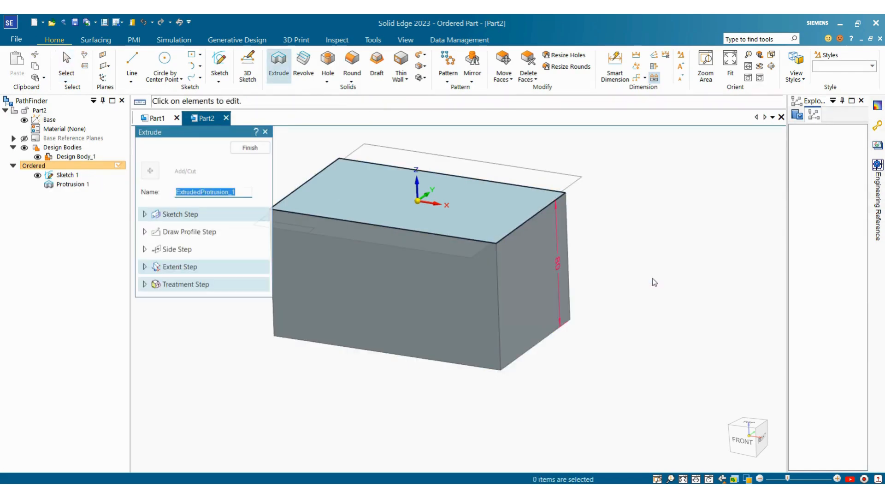
left_click(180, 269)
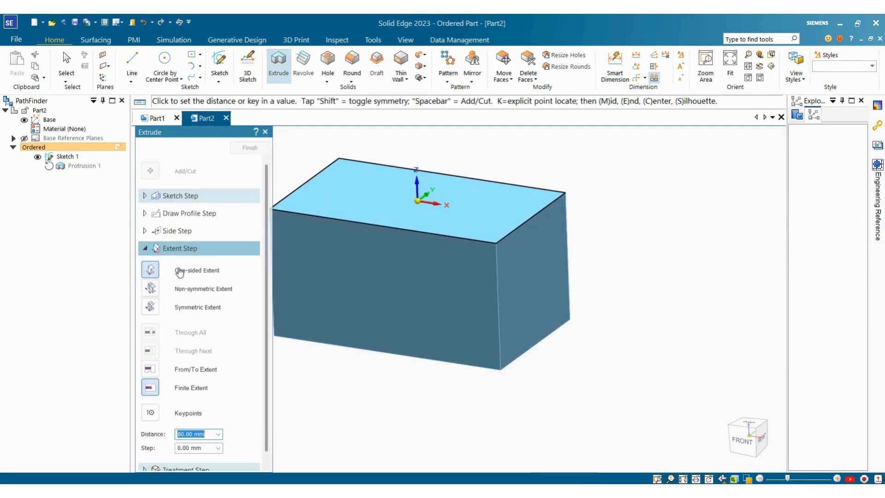
left_click(151, 305)
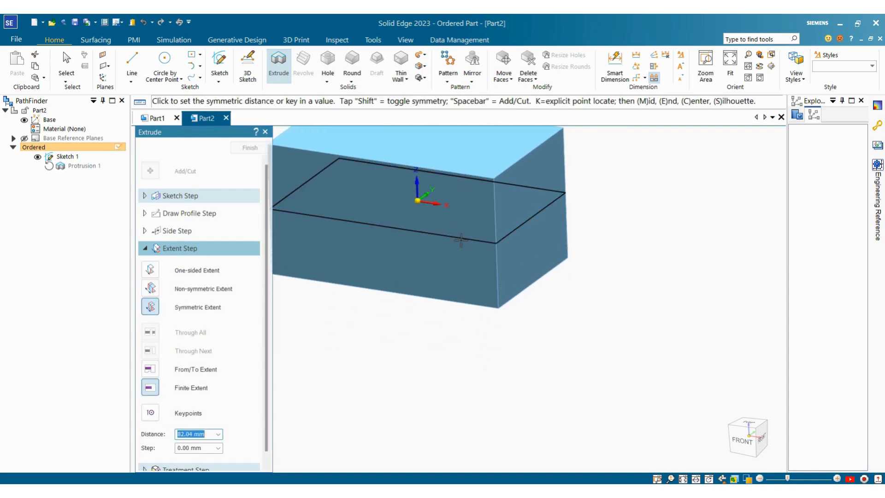
scroll(461, 226, "down", 2)
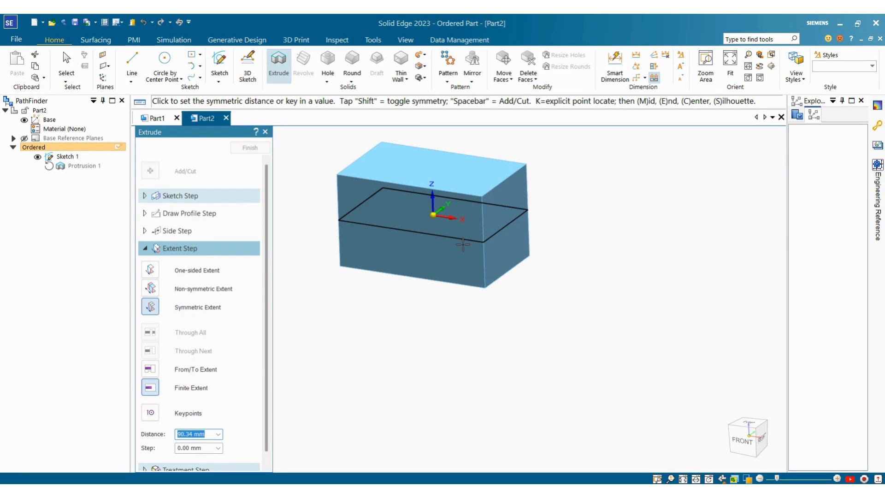
type("80")
key("Return")
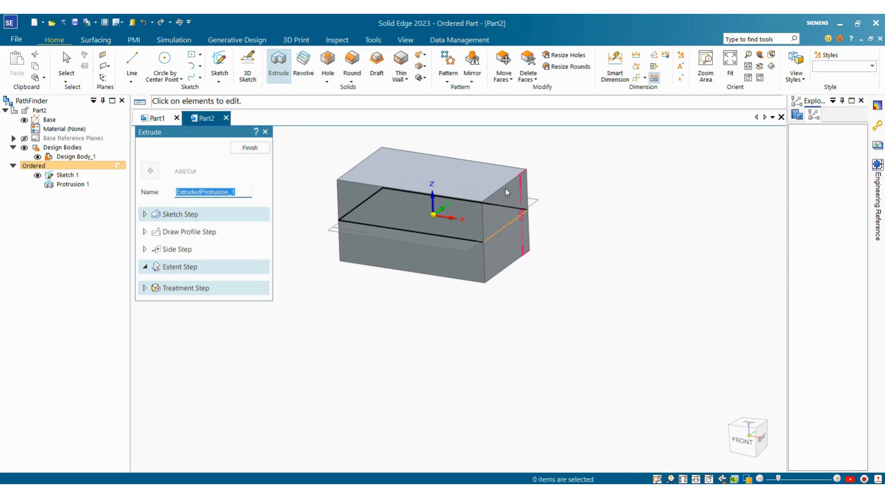
scroll(399, 223, "up", 2)
mouse_move(399, 223)
middle_mouse_down()
mouse_move(395, 193)
mouse_move(381, 220)
mouse_move(390, 219)
middle_mouse_up()
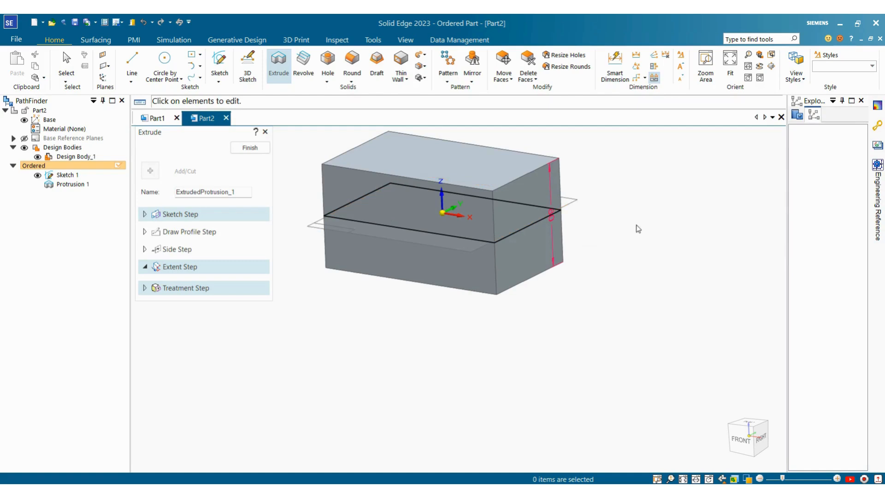
key("Escape")
key("Escape")
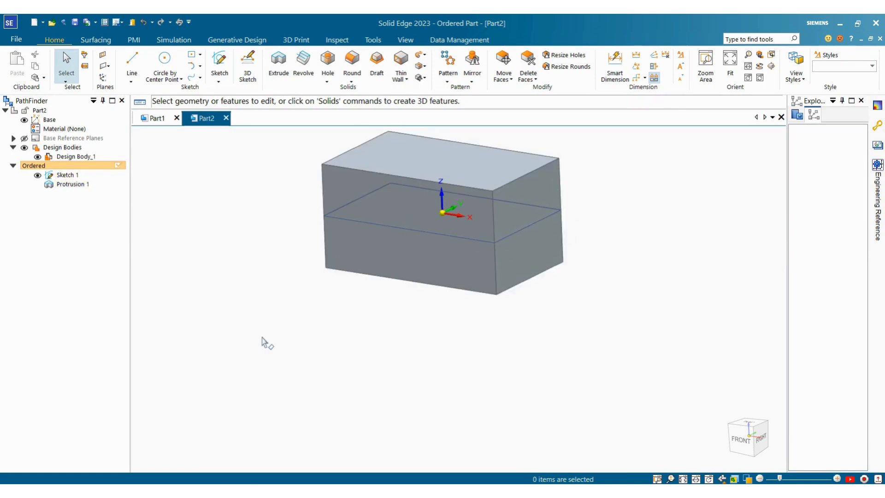
Hide Sketch 1 so only the solid block is displayed
left_click(38, 175)
scroll(375, 323, "down", 2)
middle_click_drag(376, 324, 398, 318)
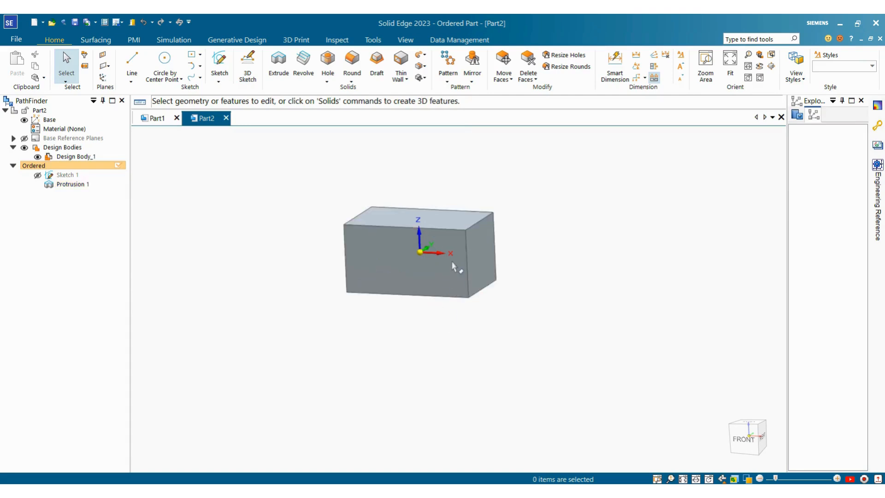
scroll(442, 290, "up", 2)
middle_click_drag(443, 290, 588, 293)
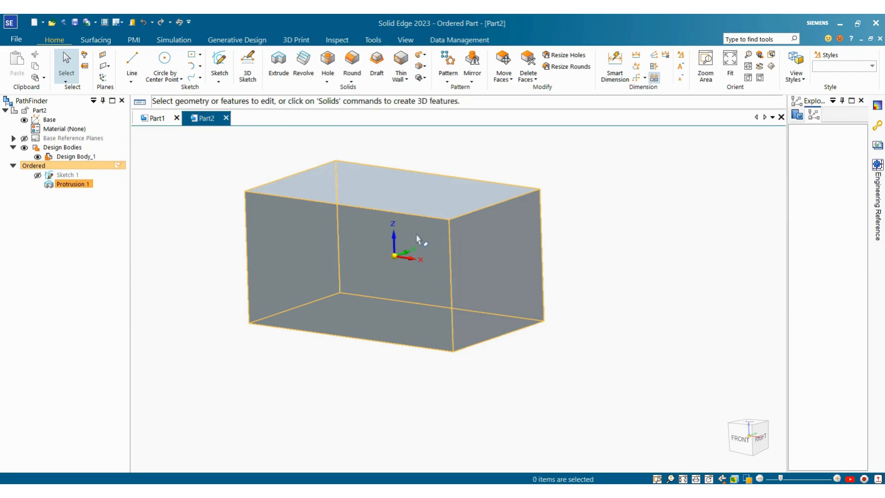
Edit the definition of Protrusion 1 to a non-symmetric finite extent of 30 mm above and 50 mm below the sketch plane
left_click(70, 184)
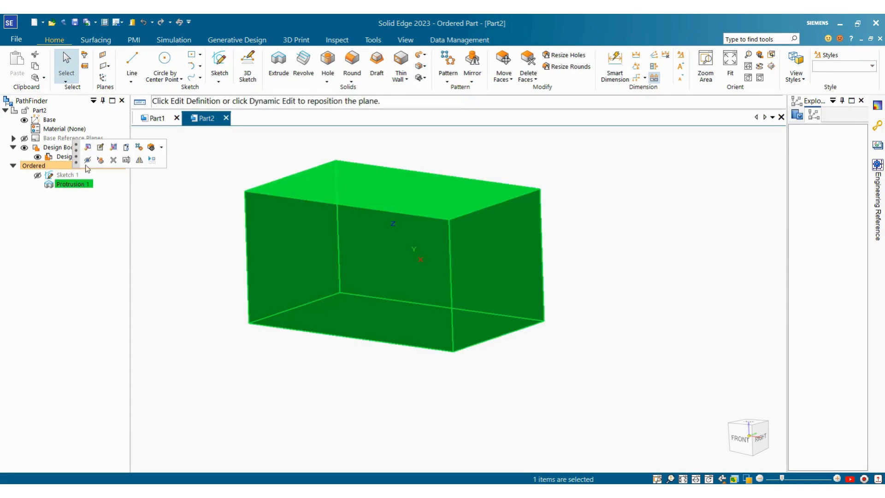
left_click(88, 147)
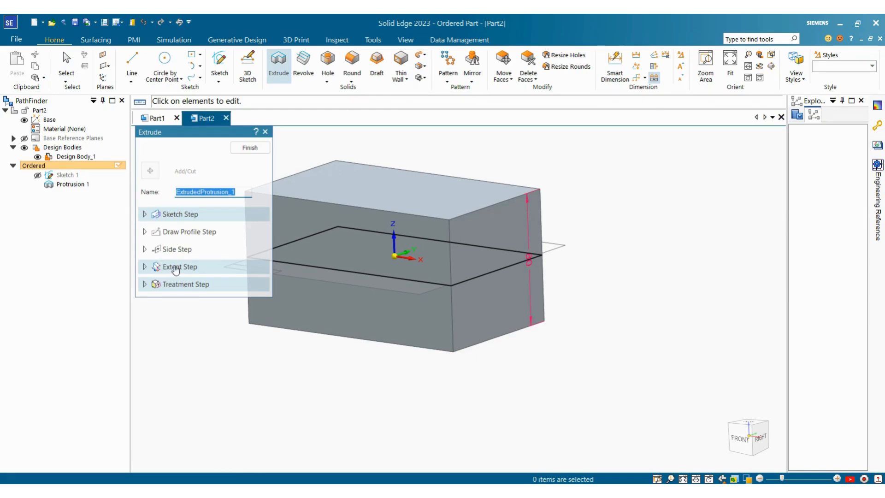
left_click(176, 270)
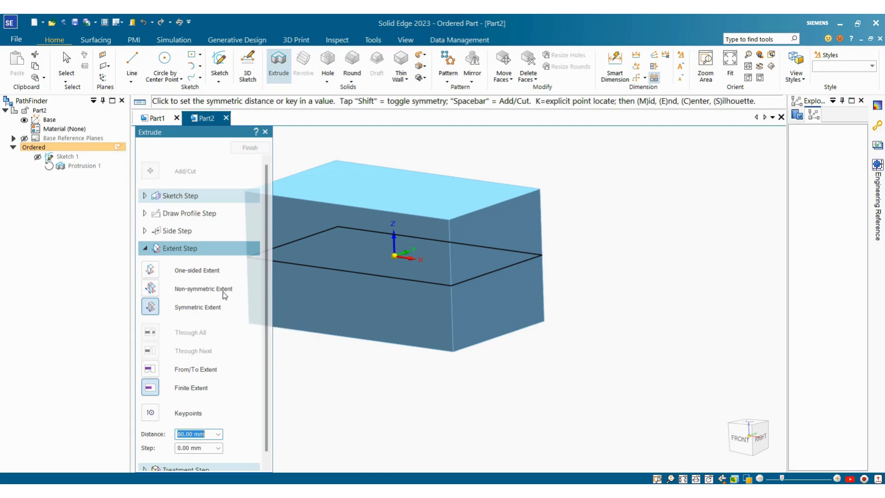
left_click(151, 288)
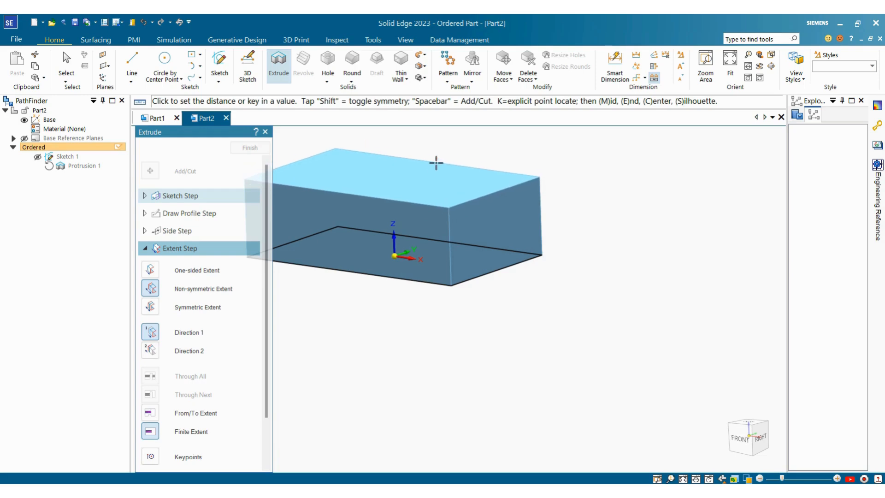
left_click_drag(235, 132, 232, 46)
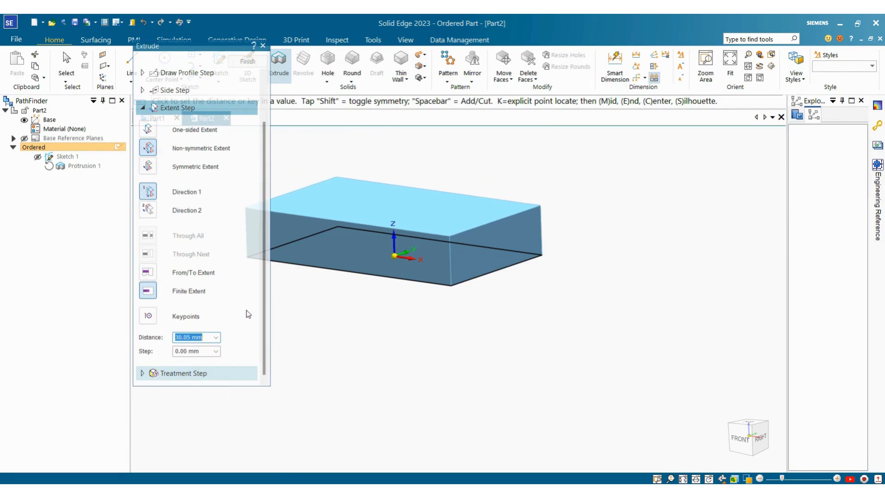
type("30")
key("Return")
left_click(557, 178)
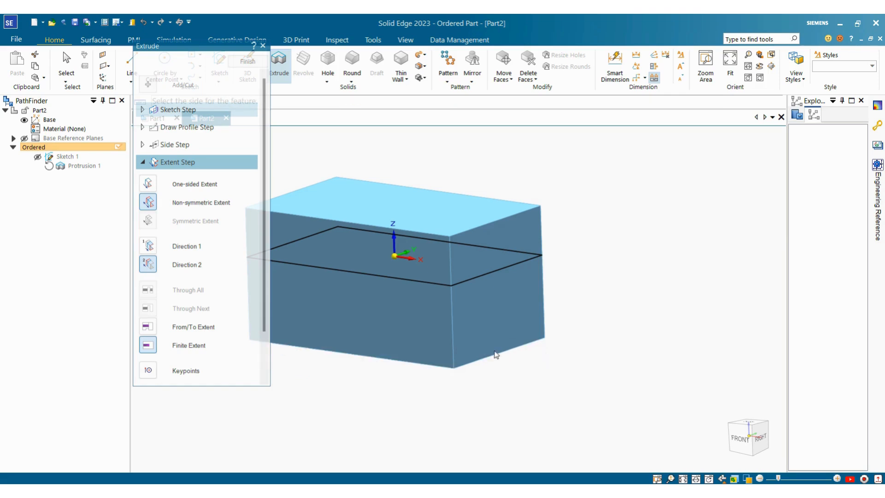
left_click(508, 348)
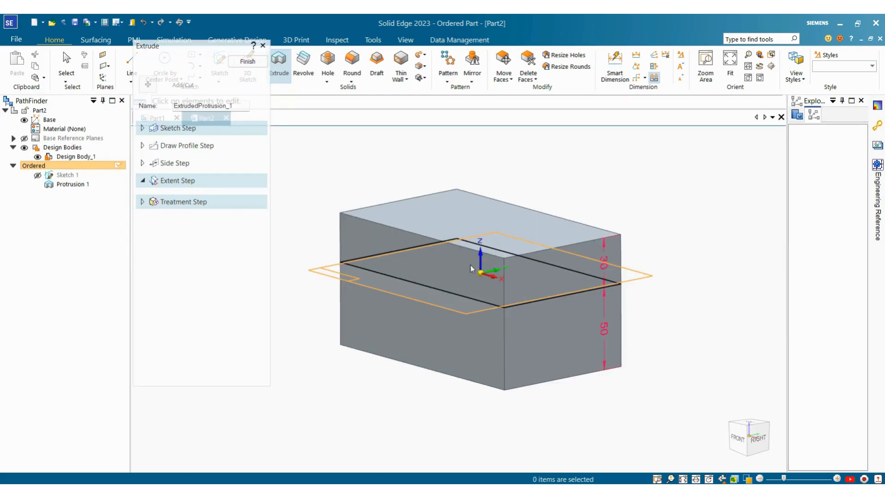
scroll(608, 338, "up", 1)
middle_click_drag(615, 334, 617, 318)
scroll(615, 319, "down", 3)
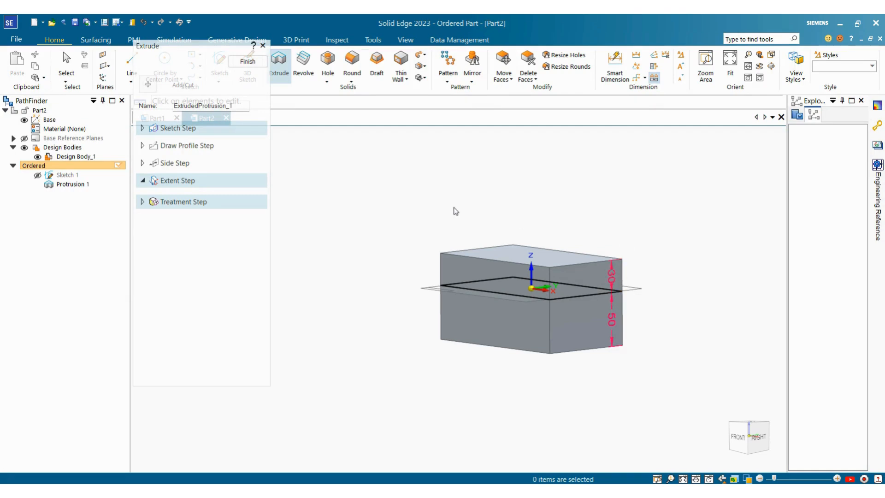
left_click(182, 180)
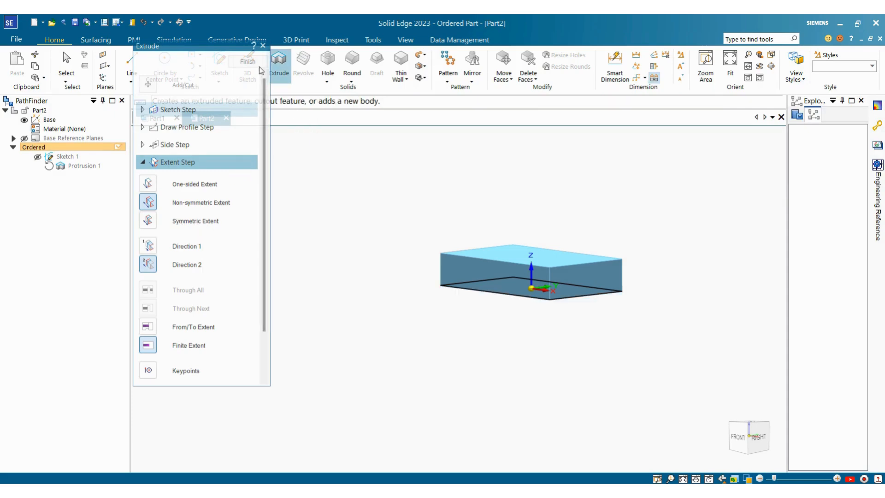
left_click(382, 214)
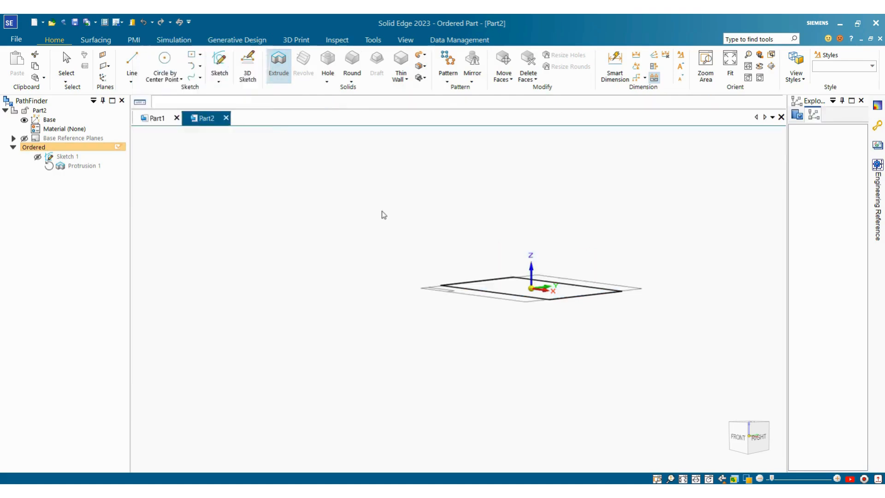
key("Escape")
Create a parallel reference plane about 87 mm outward from the block's front face
middle_click_drag(383, 215, 573, 283)
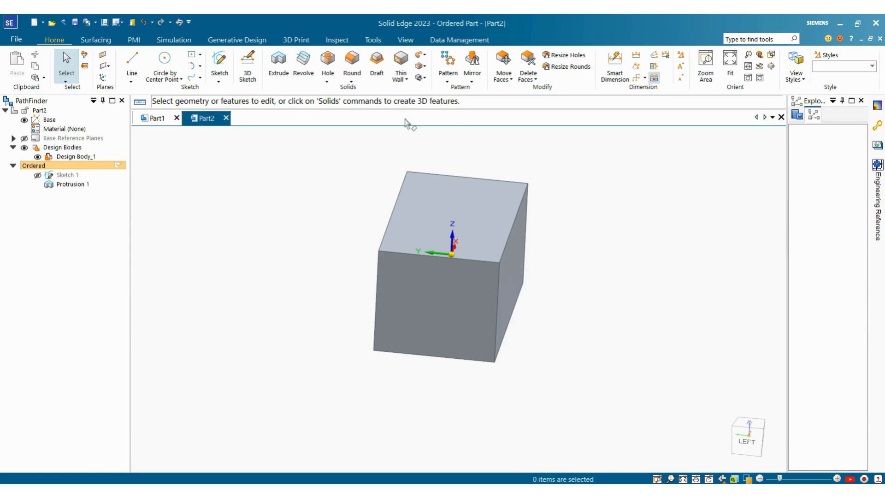
left_click(108, 66)
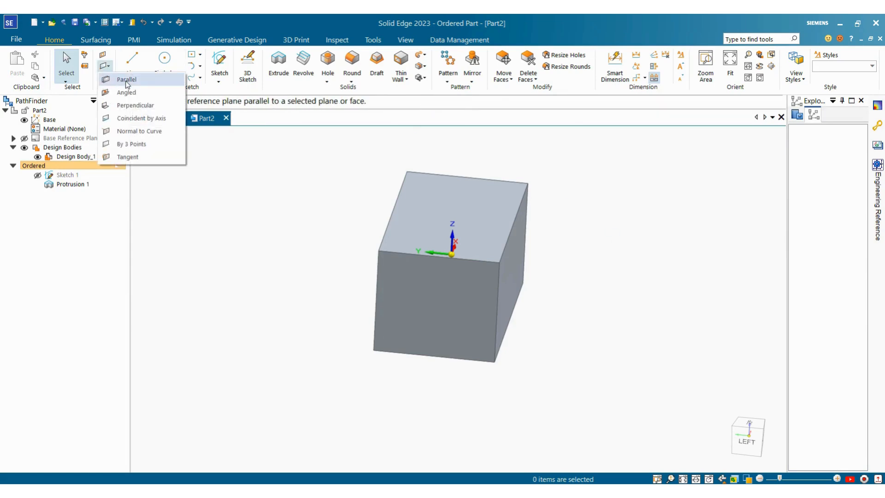
left_click(125, 83)
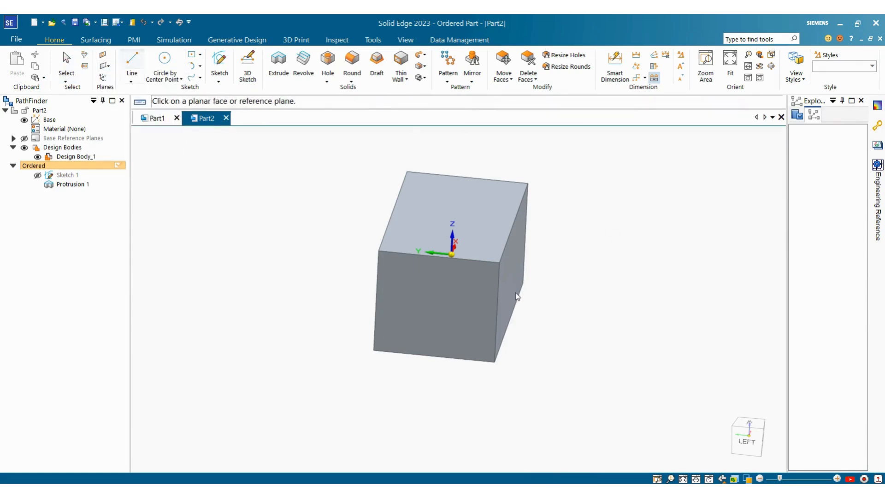
left_click(516, 264)
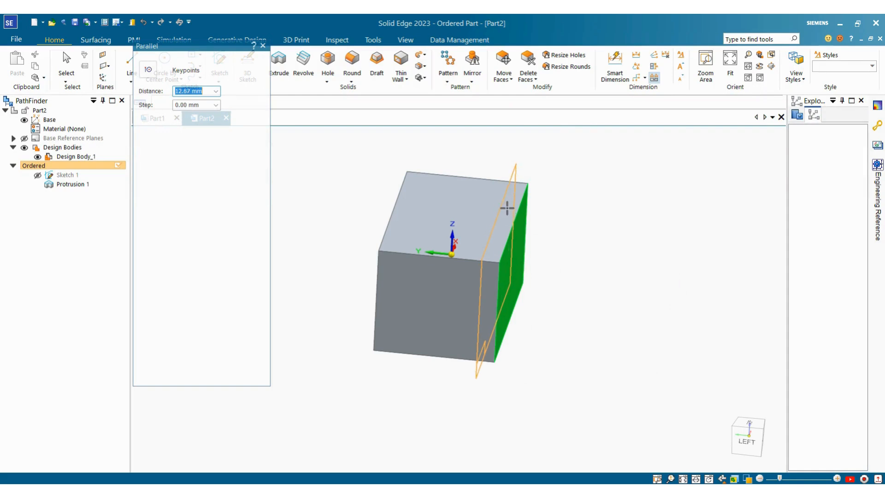
middle_click_drag(655, 261, 647, 257)
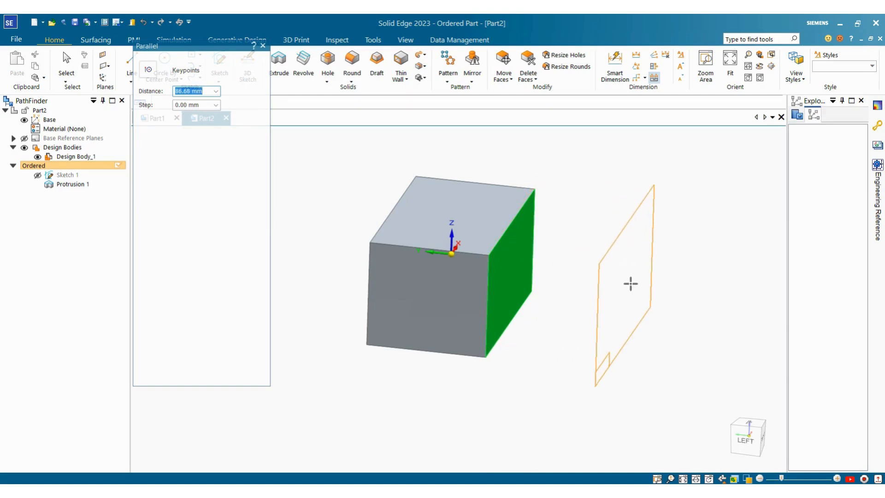
left_click(630, 284)
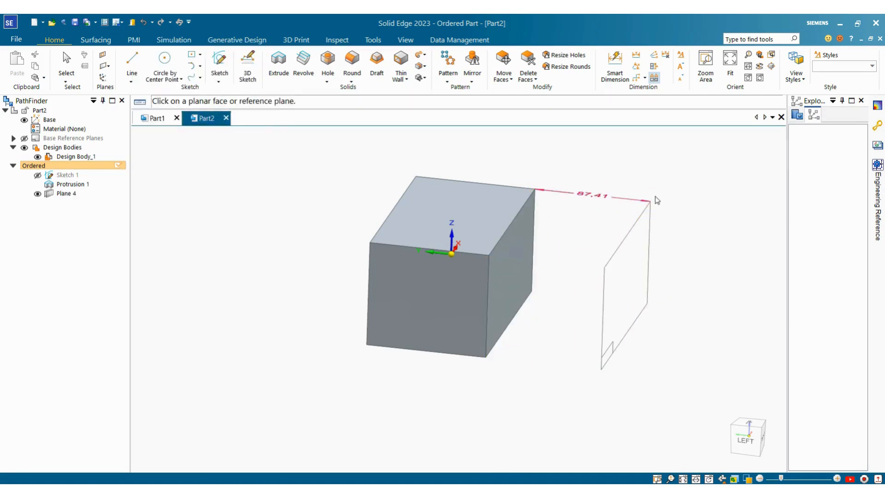
key("Escape")
Set the parallel reference plane's offset from the block's front face to 100 mm
left_click(636, 224)
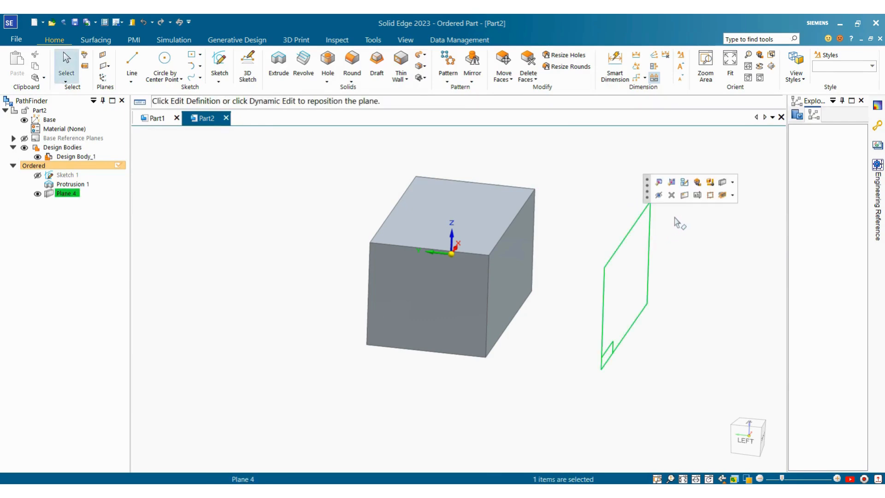
left_click(671, 182)
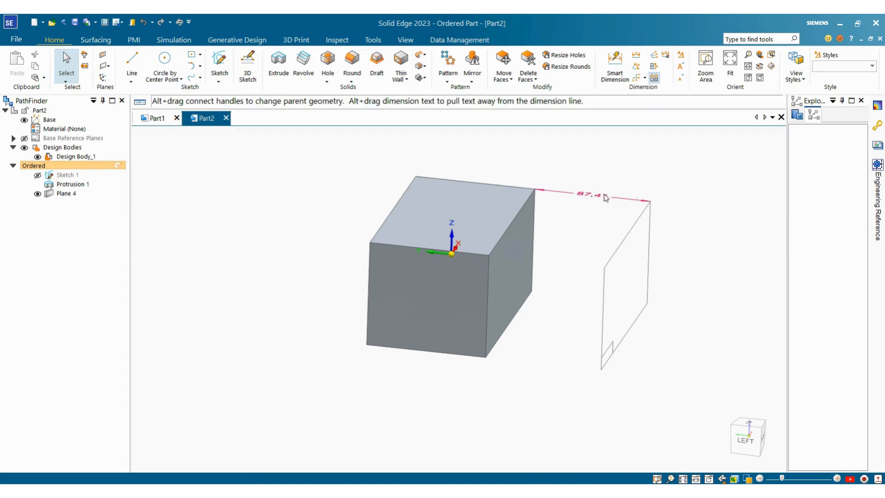
left_click(605, 198)
type("100")
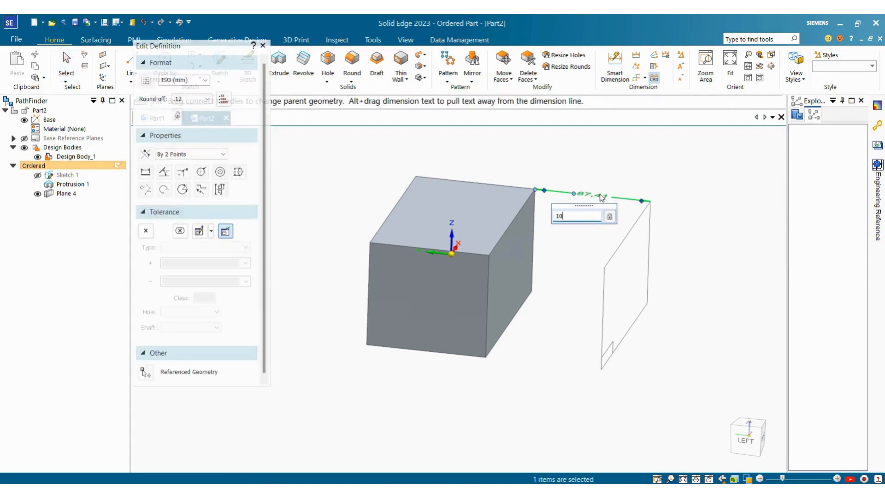
key("Return")
key("Escape")
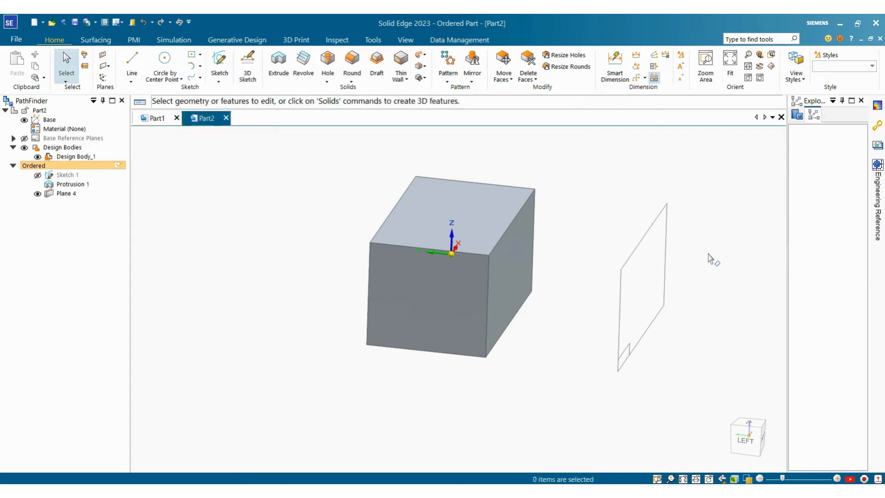
Start a sketch on the offset plane and draw a centre rectangle about 32 by 21 mm over the block's lower-left area
left_click(653, 239)
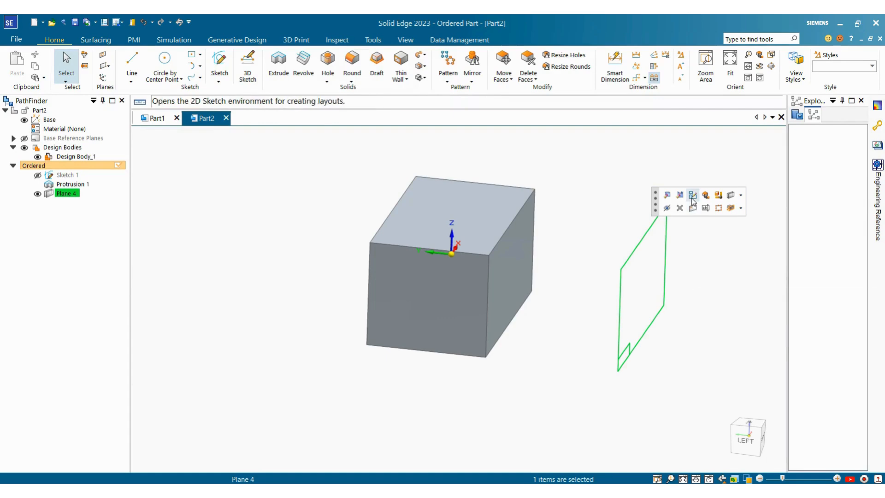
left_click(693, 206)
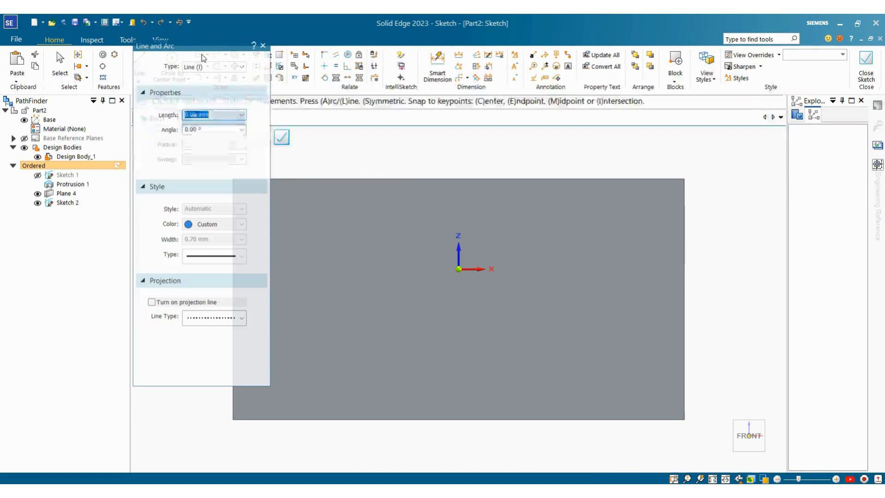
left_click(347, 146)
key("Escape")
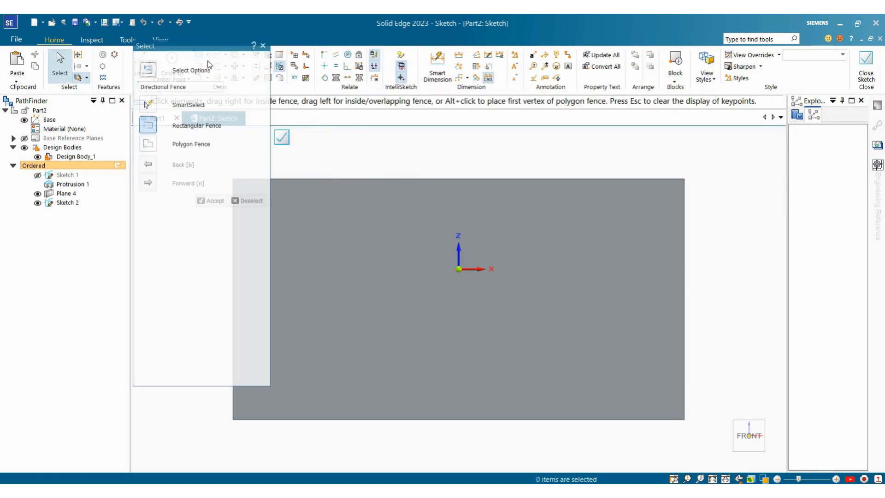
left_click_drag(216, 46, 806, 144)
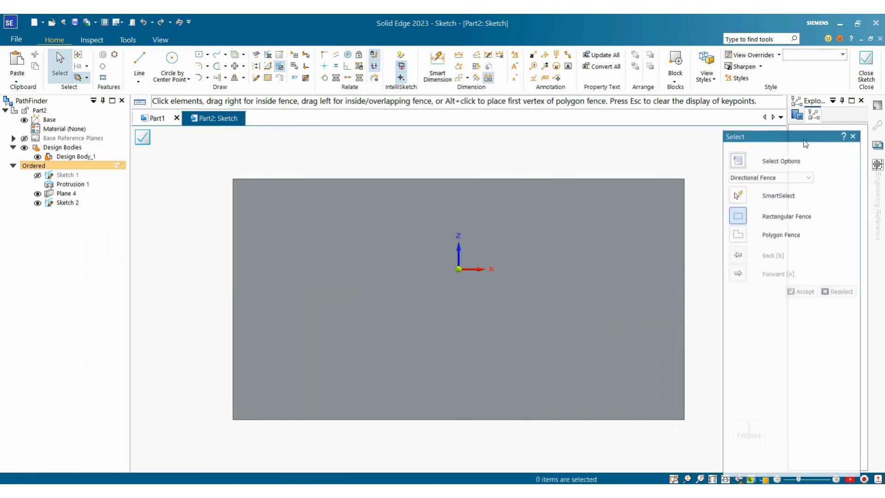
left_click(208, 55)
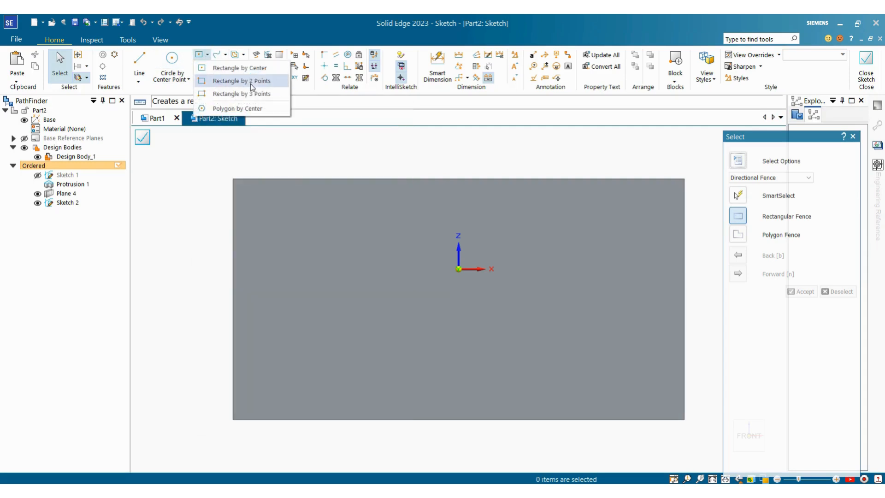
left_click(340, 312)
left_click(386, 280)
key("Escape")
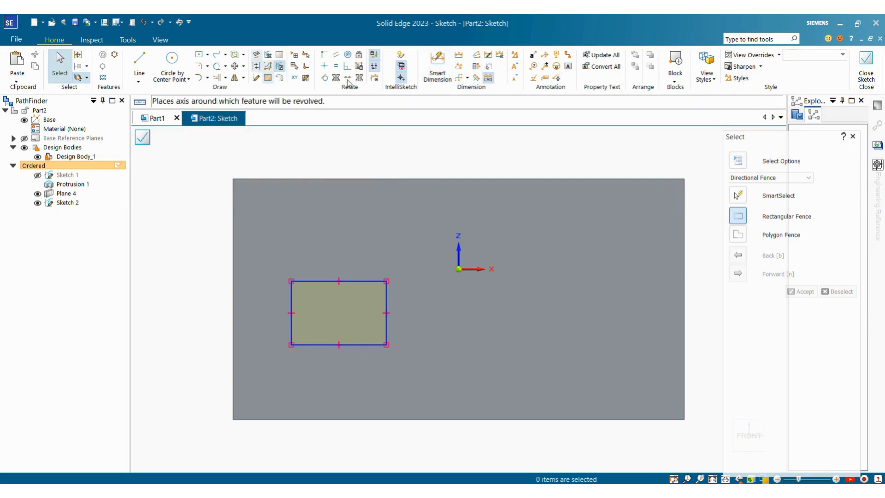
Dimension the small rectangle's width and height at their drawn sizes
left_click(437, 66)
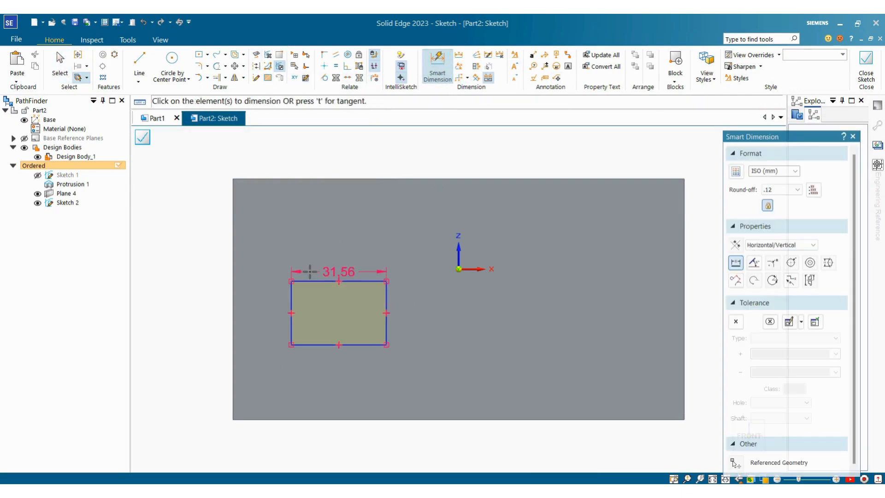
left_click(310, 272)
left_click(386, 300)
left_click(417, 311)
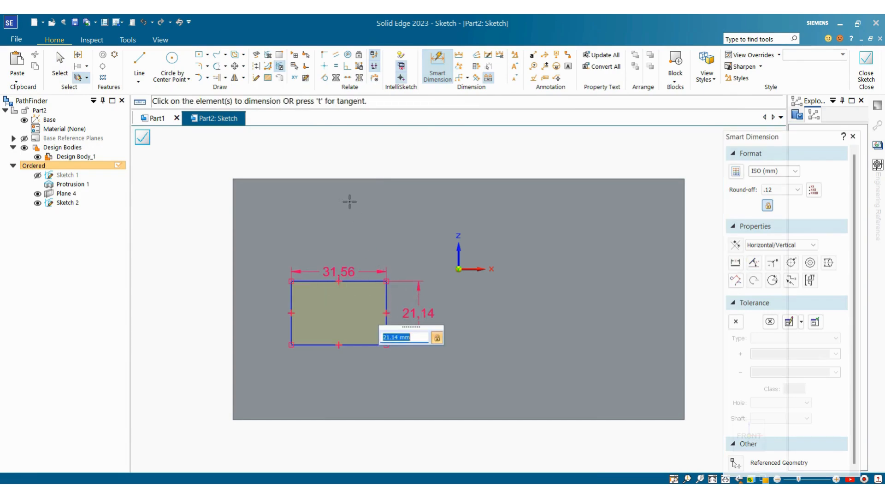
Position the rectangle with its upper edge 35 mm from the block's top edge and its left side 20 mm from the block's left edge
left_click(340, 179)
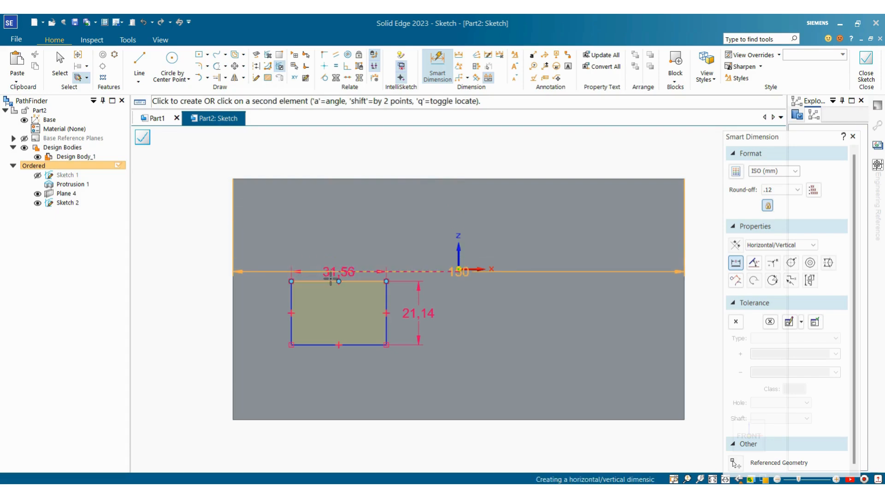
left_click(331, 281)
left_click(211, 230)
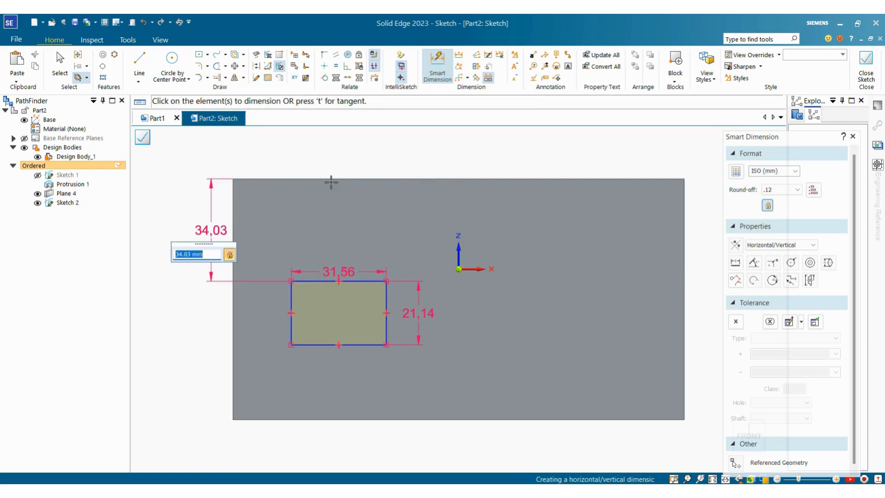
type("35")
key("Return")
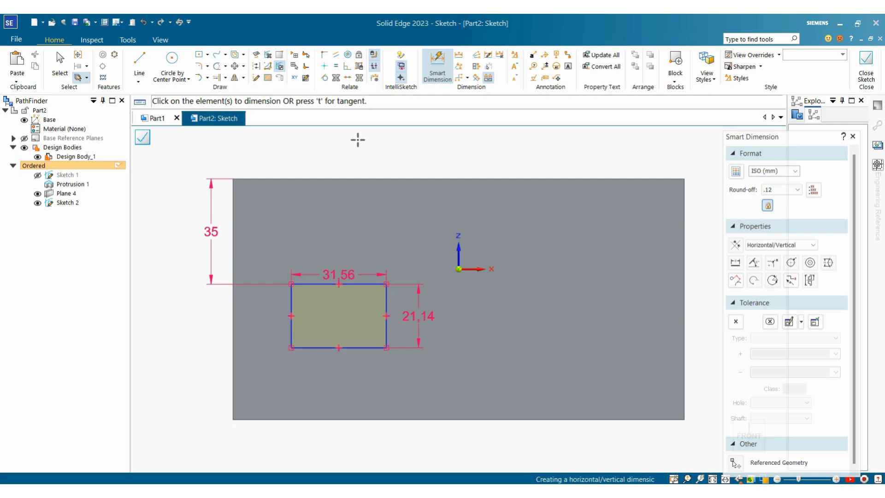
left_click(306, 339)
type("20")
key("Return")
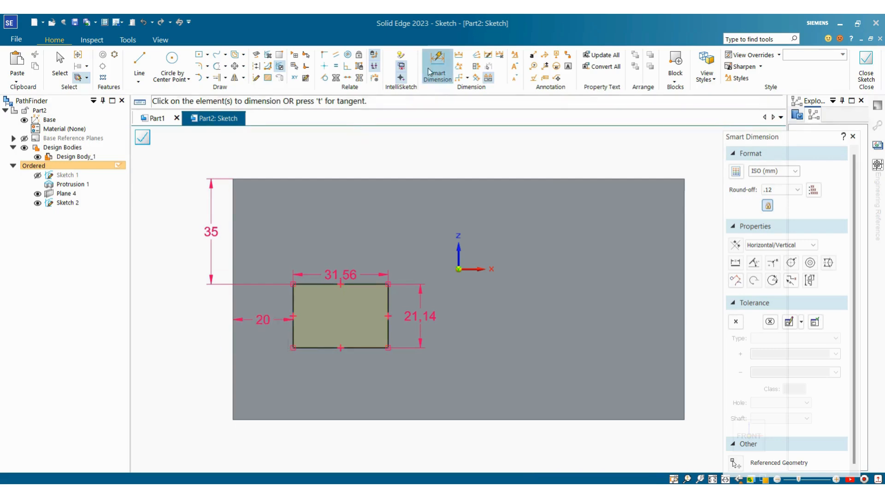
key("Escape")
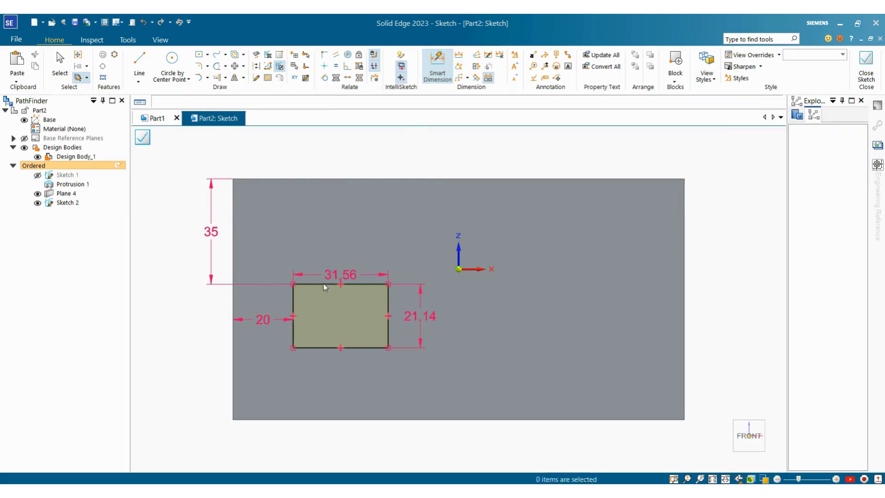
Close and finish the rectangle sketch on the offset plane
scroll(449, 220, "down", 2)
scroll(470, 284, "up", 2)
scroll(461, 207, "down", 3)
middle_click_drag(456, 207, 670, 287)
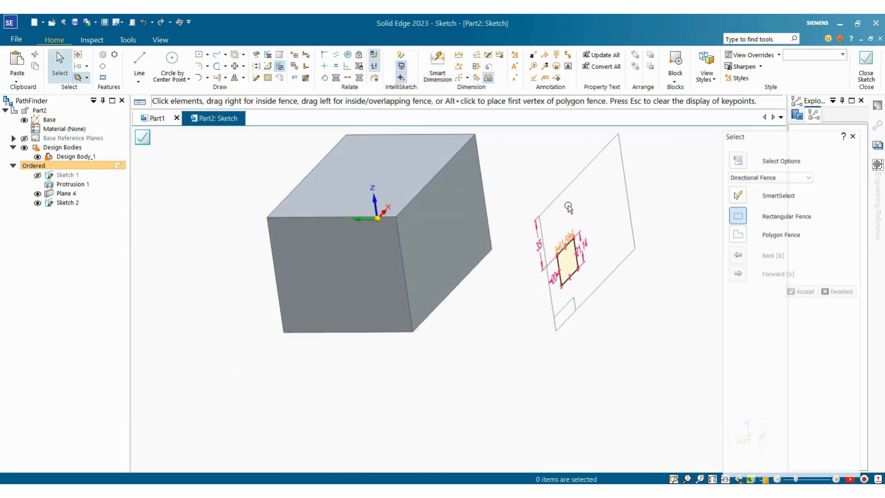
left_click(871, 78)
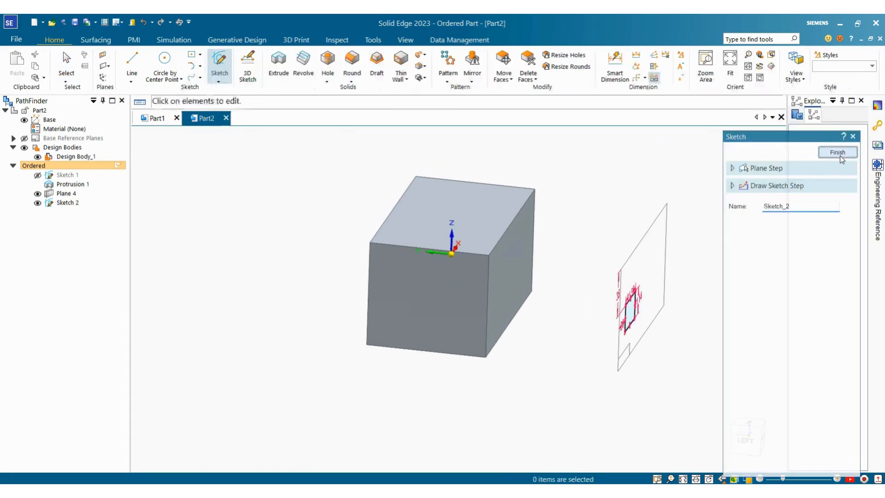
left_click(837, 153)
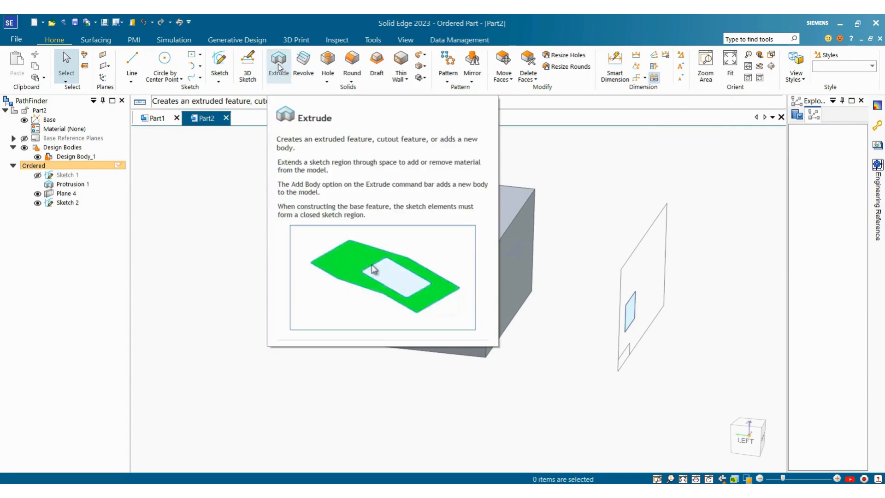
Extrude the small rectangle's profile, trying the one-sided Through All and Through Next extents towards the block
left_click(280, 67)
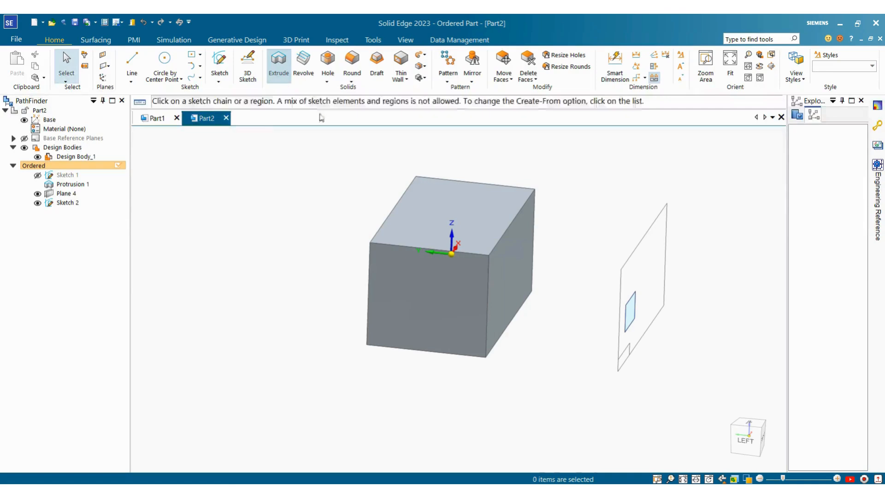
left_click(633, 299)
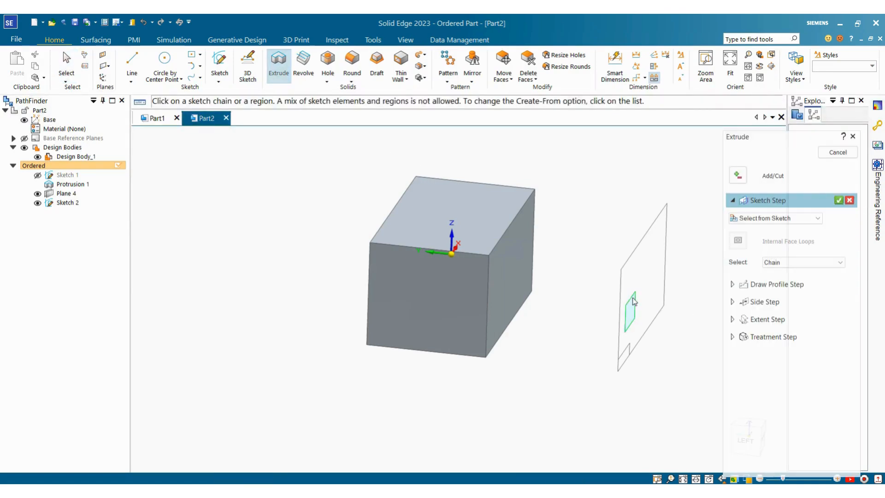
left_click(838, 200)
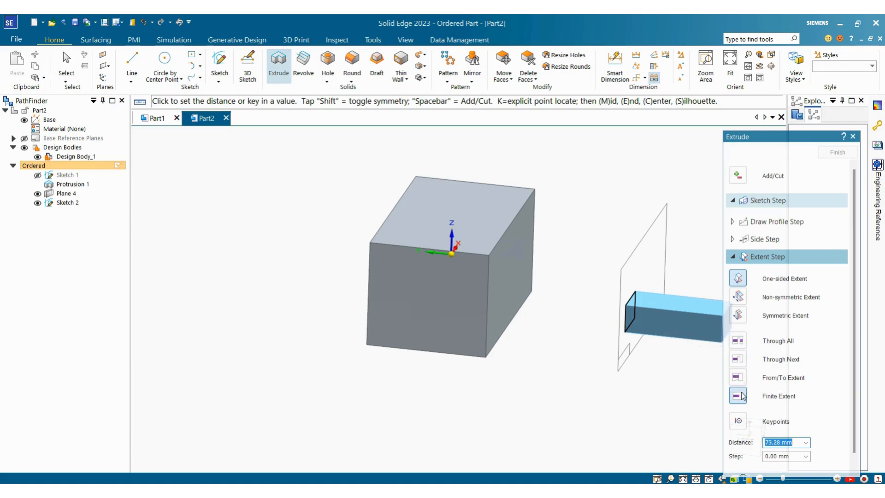
left_click(738, 341)
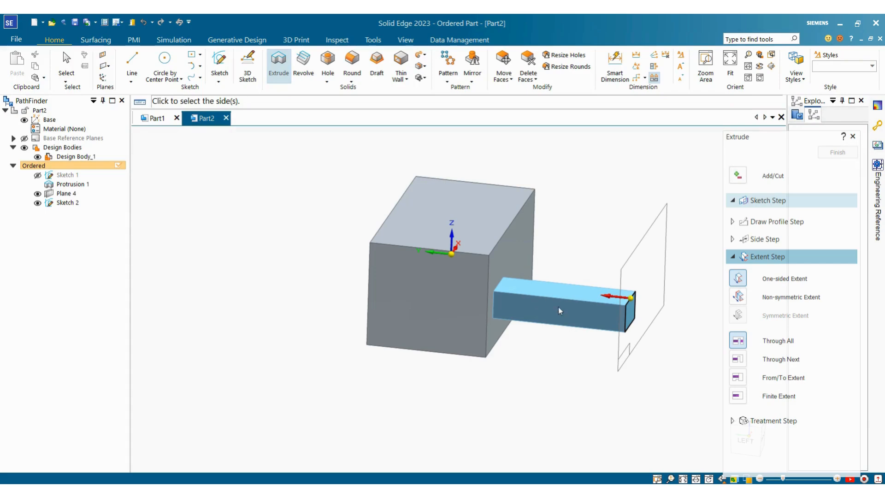
left_click(738, 358)
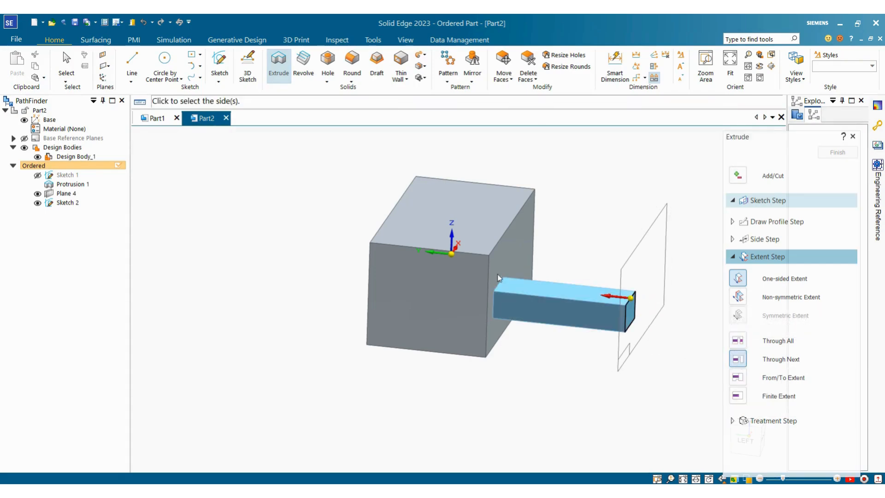
Use a From/To extent from the offset plane to the block's front face and finish the extrusion
left_click(738, 379)
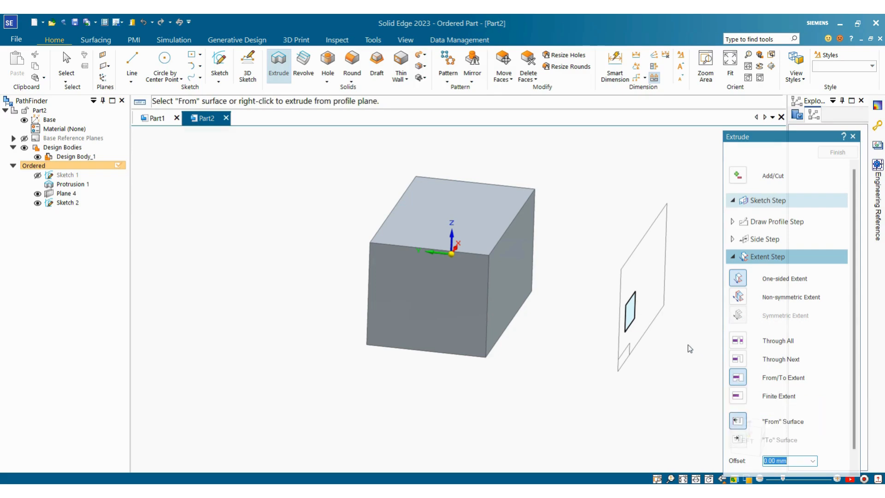
left_click(646, 243)
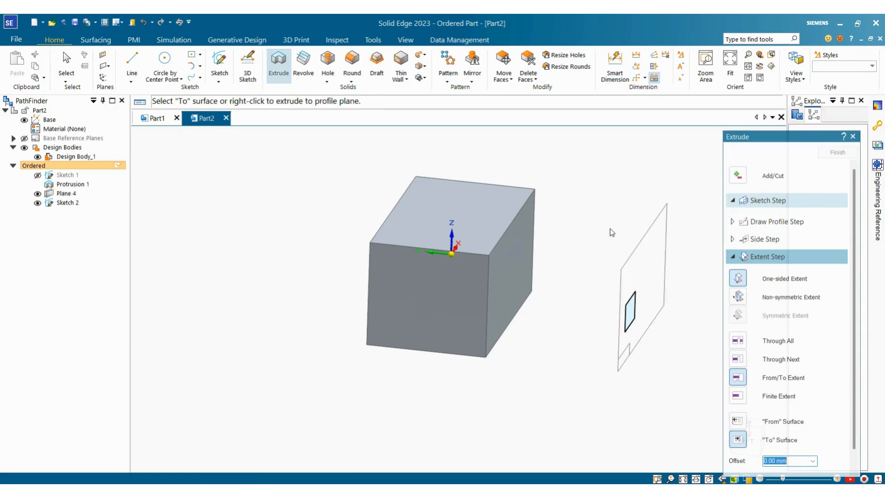
left_click(519, 231)
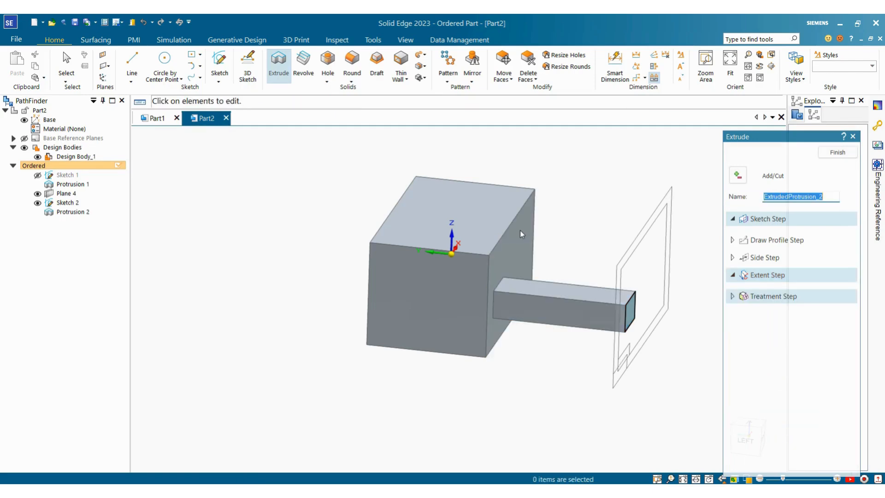
right_click(592, 239)
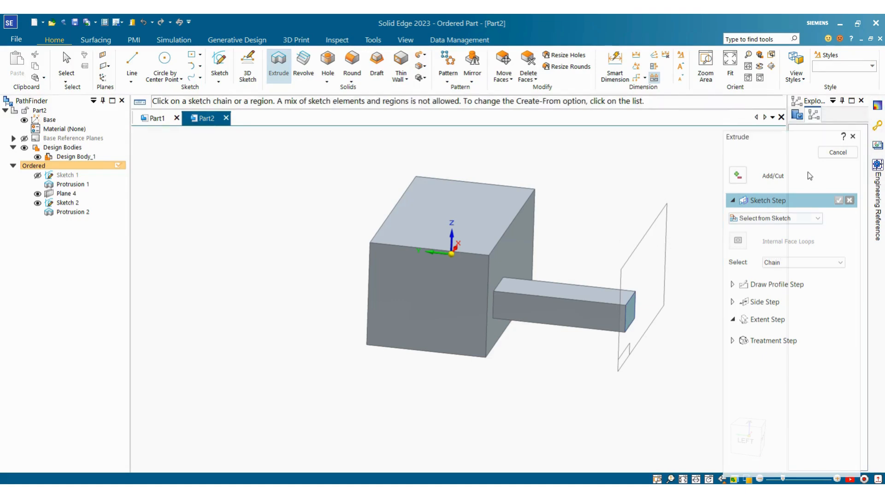
left_click(835, 153)
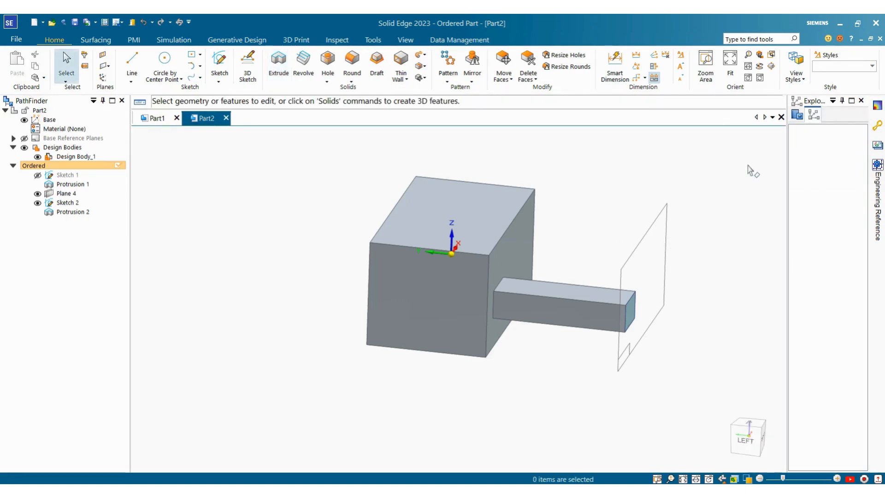
Hide Plane 4 and Sketch 2 so only the solid bodies are displayed
left_click(38, 194)
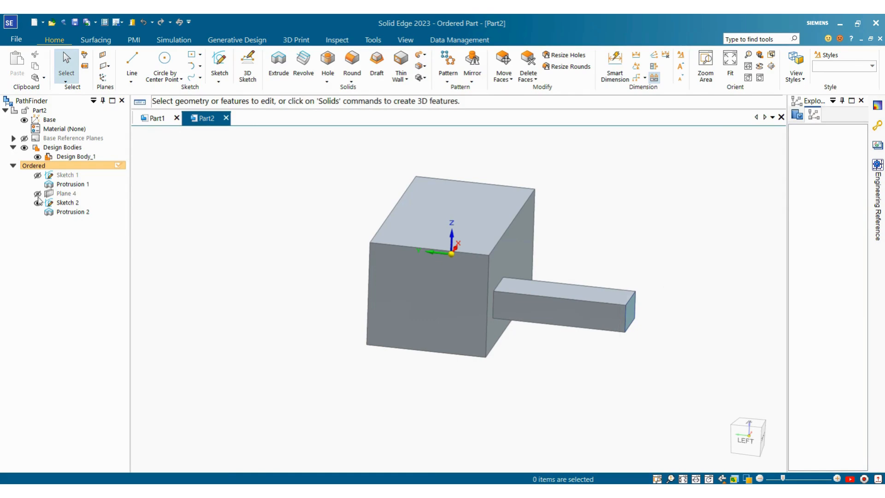
left_click(38, 204)
Edit the small bar's extrusion and change its one-sided extent to Finite Extent
mouse_move(438, 292)
middle_mouse_down()
mouse_move(505, 276)
mouse_move(414, 311)
mouse_move(456, 273)
mouse_move(529, 327)
mouse_move(552, 309)
mouse_move(552, 270)
middle_mouse_up()
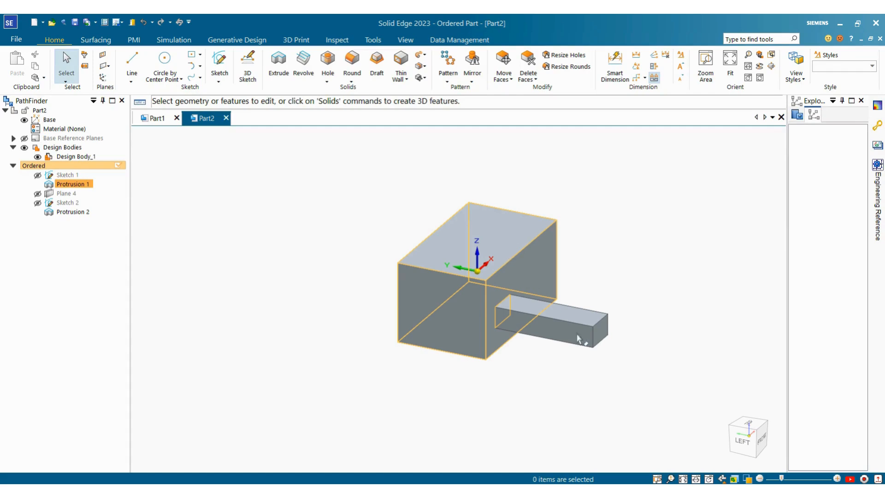
scroll(579, 336, "up", 3)
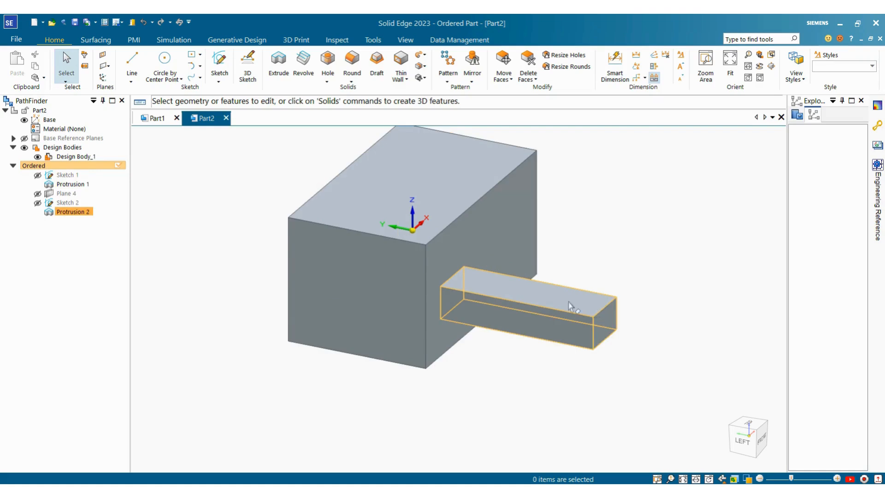
left_click(73, 212)
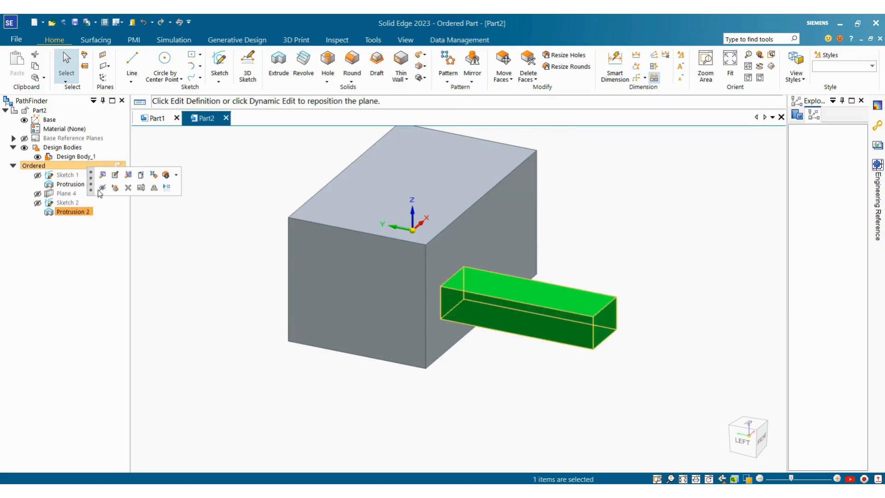
left_click(103, 176)
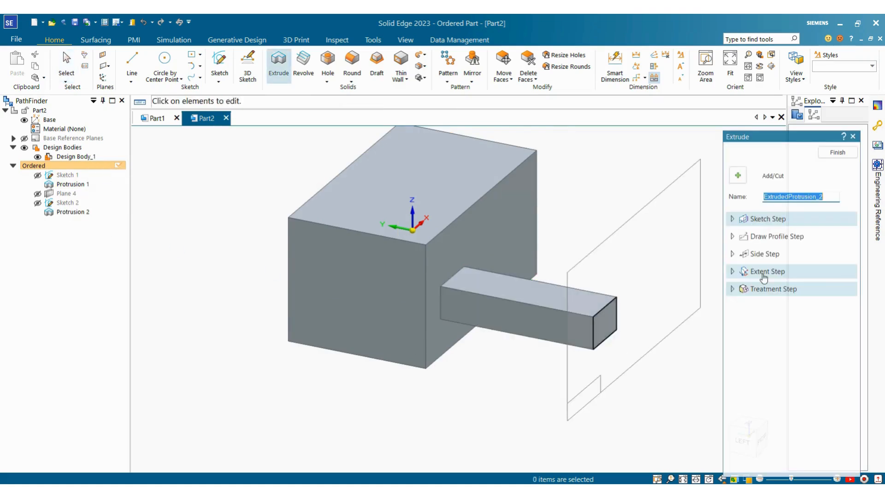
left_click(742, 272)
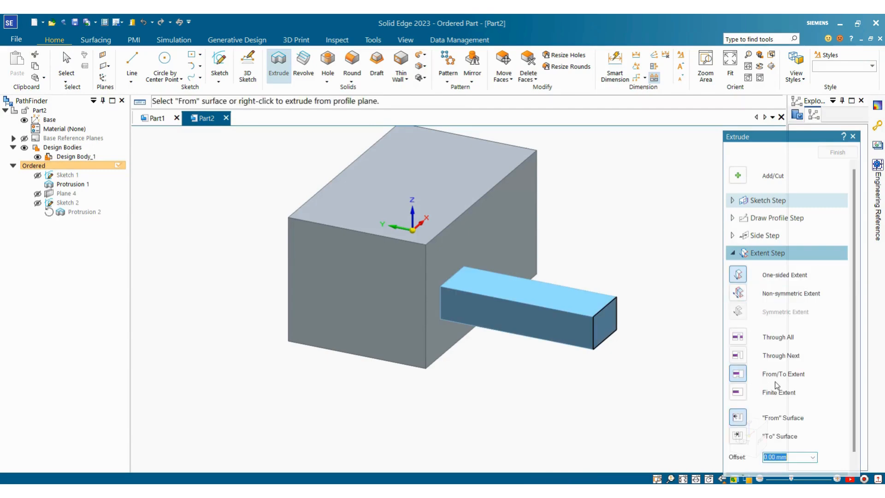
left_click(738, 392)
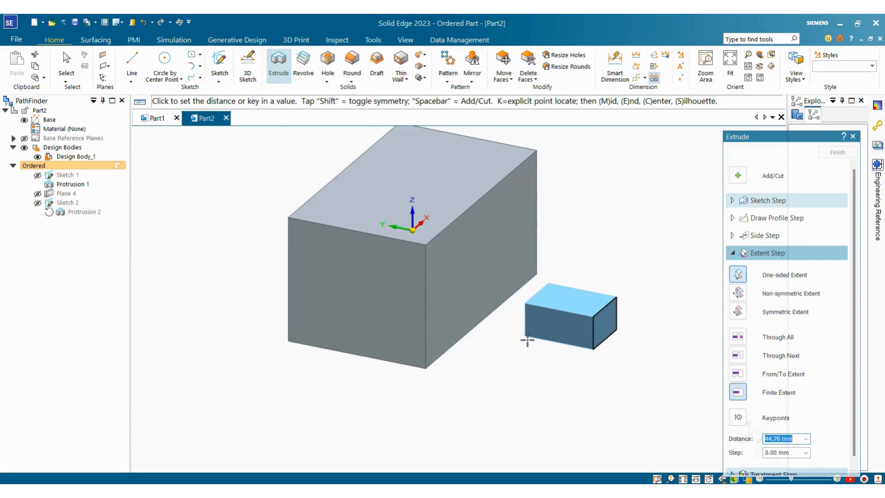
Set the bar's finite extrusion distance to 60 mm towards the block and finish the edit
type("6")
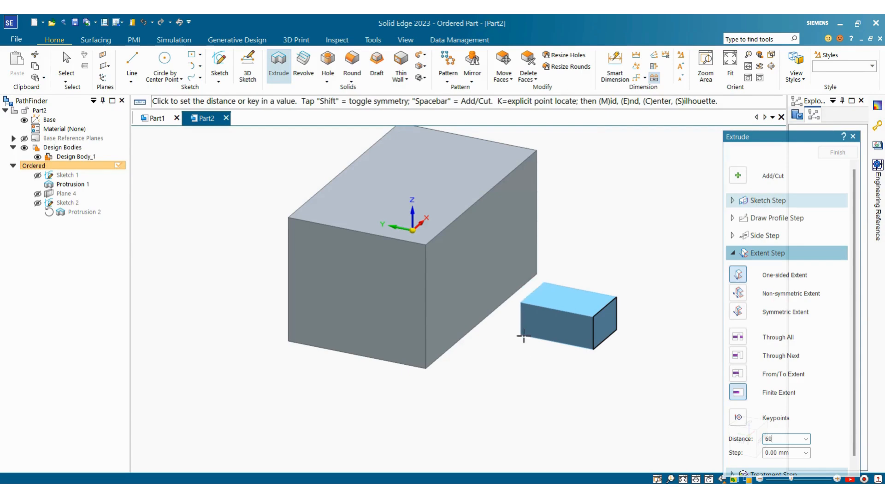
type("0")
key("Return")
left_click(525, 340)
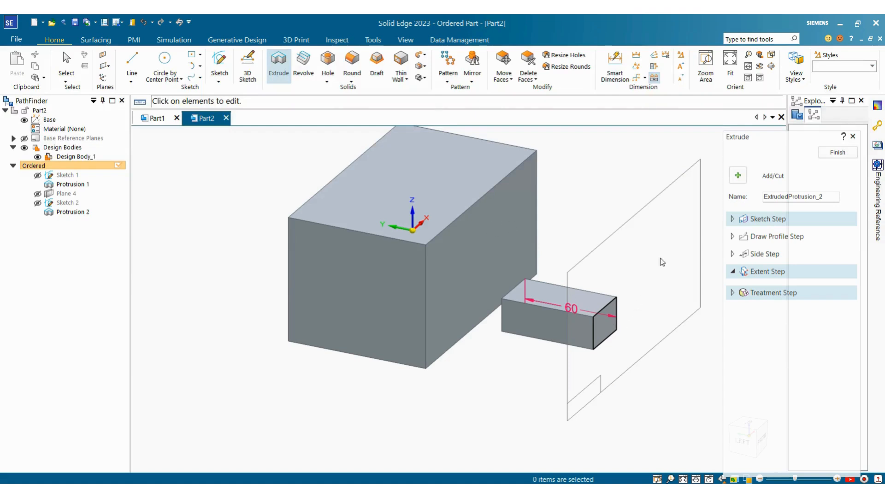
left_click(837, 152)
left_click(669, 228)
middle_click_drag(669, 227, 559, 302)
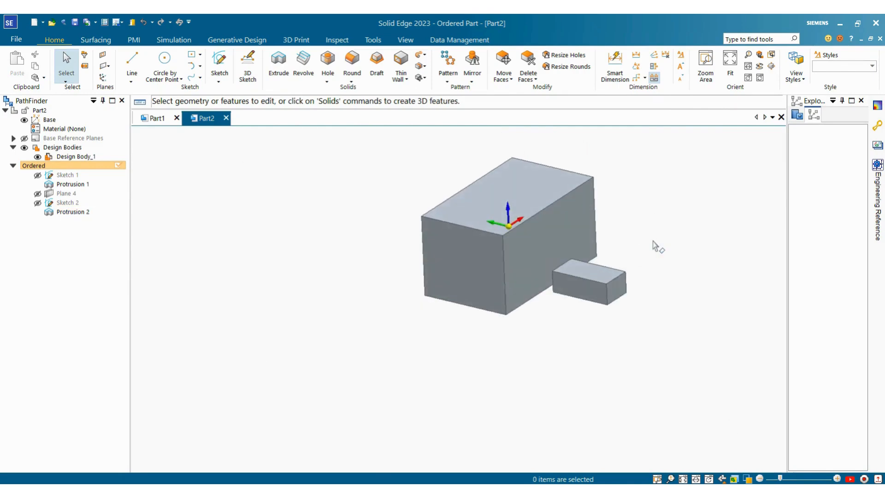
middle_click_drag(653, 244, 649, 225)
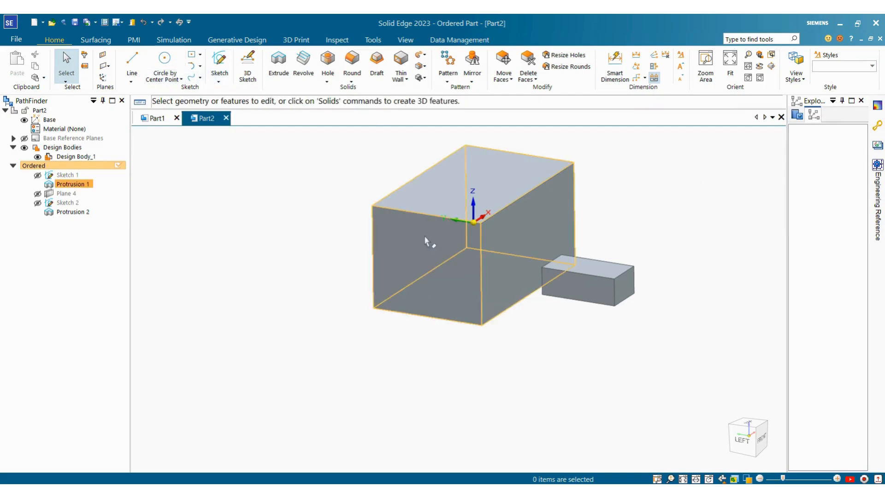
On the block's end face parallel to the YZ plane, sketch a six-sided polygon centred on the origin, By Midpoint with about 20 mm distance
left_click(219, 64)
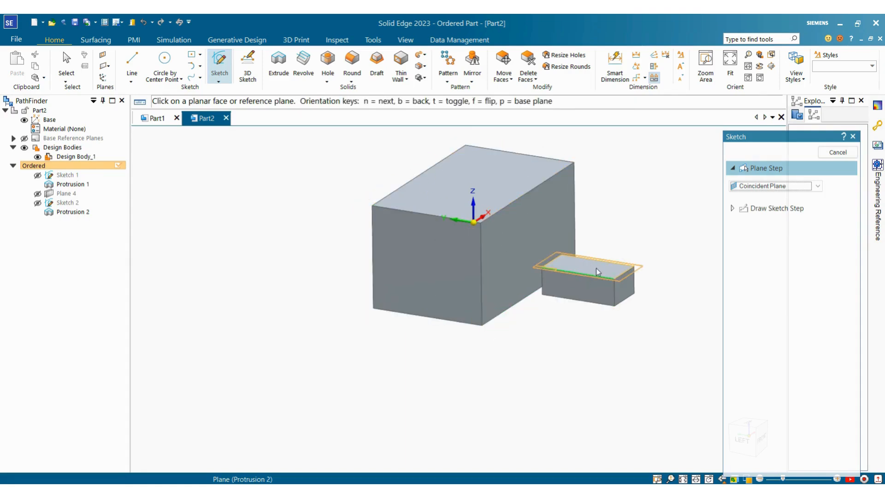
left_click(419, 239)
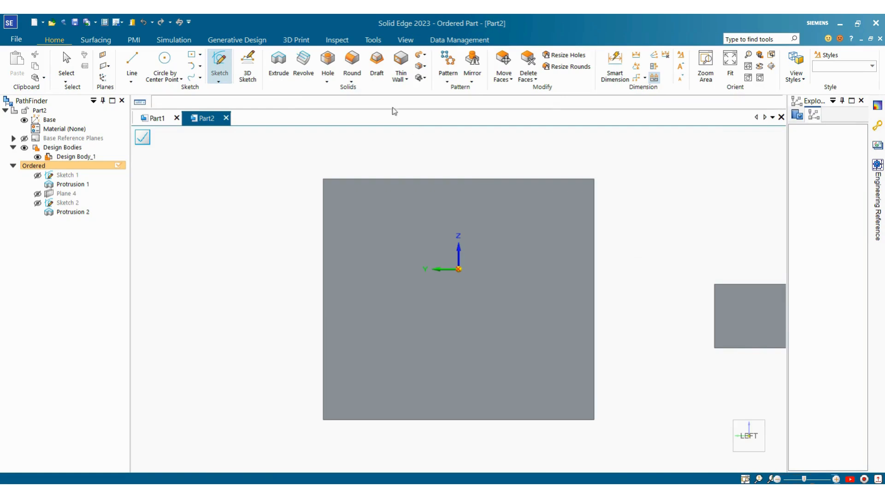
left_click(207, 55)
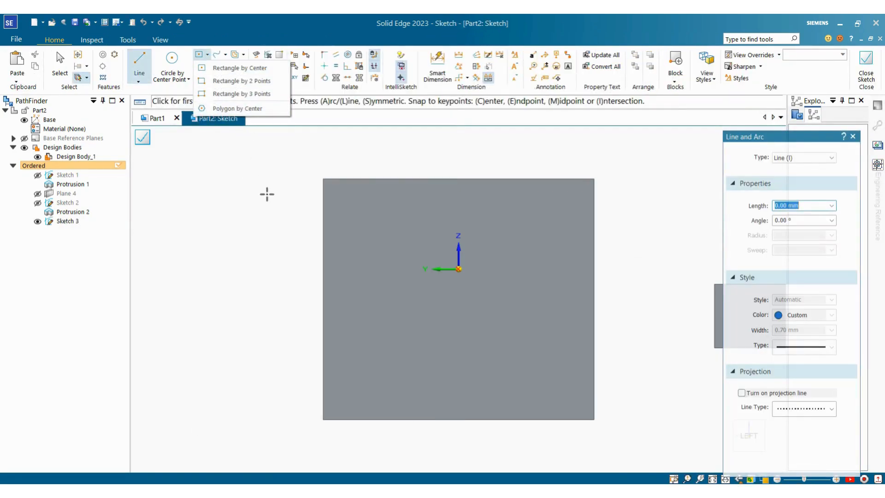
key("Escape")
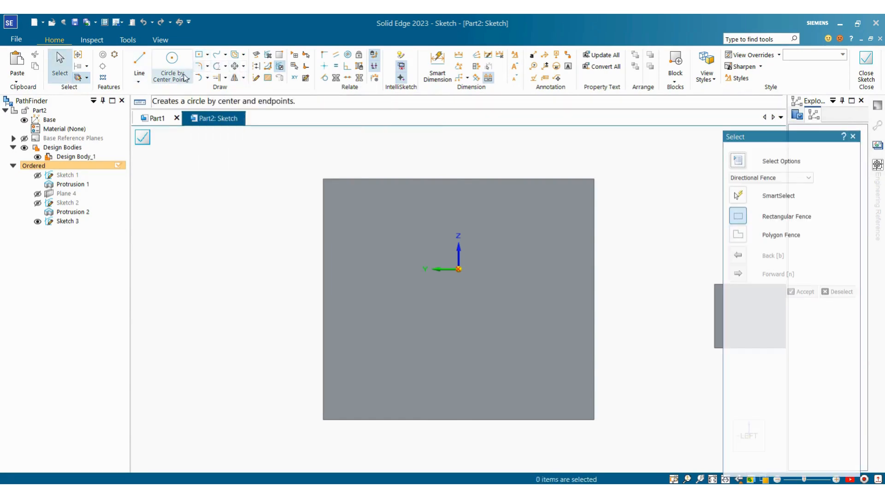
left_click(207, 54)
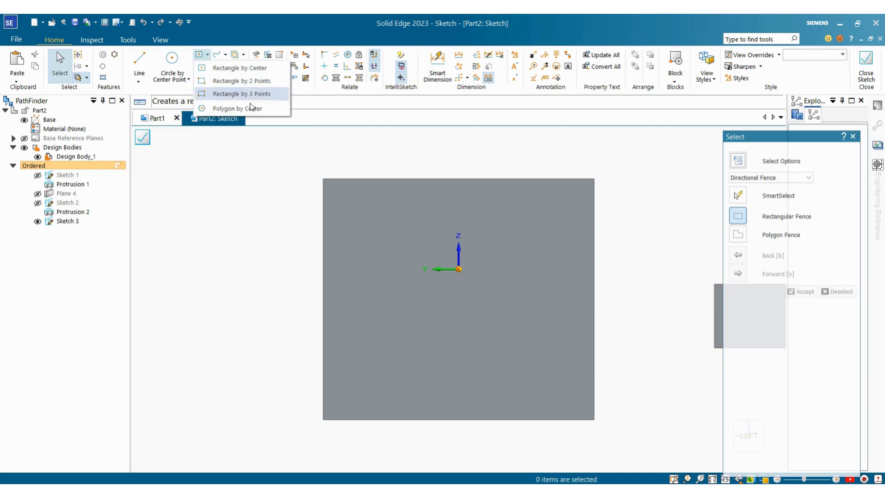
left_click(251, 109)
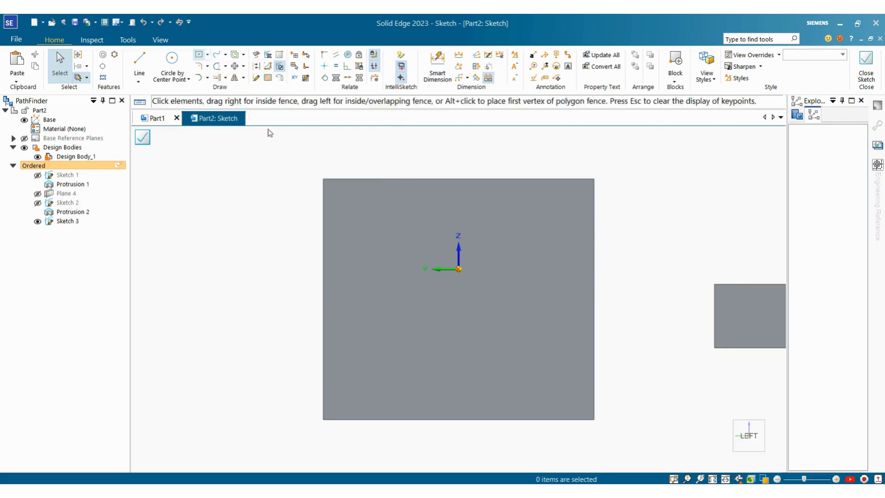
left_click(459, 270)
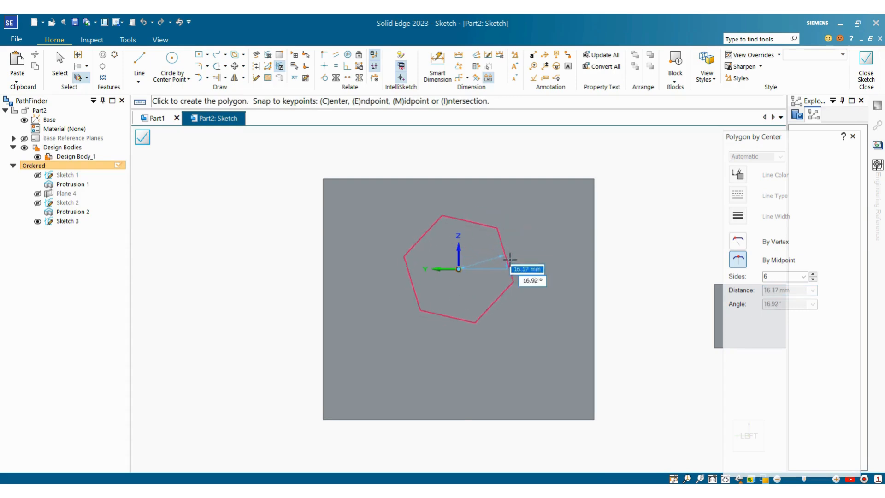
left_click(519, 269)
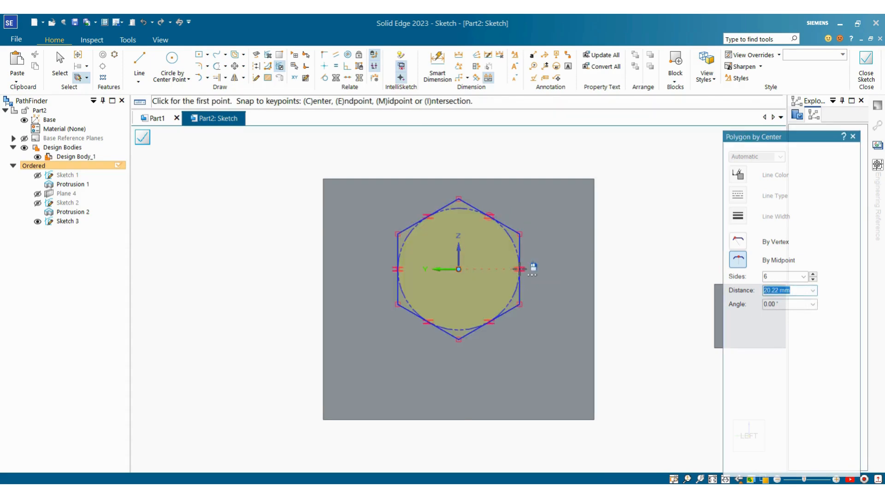
key("Escape")
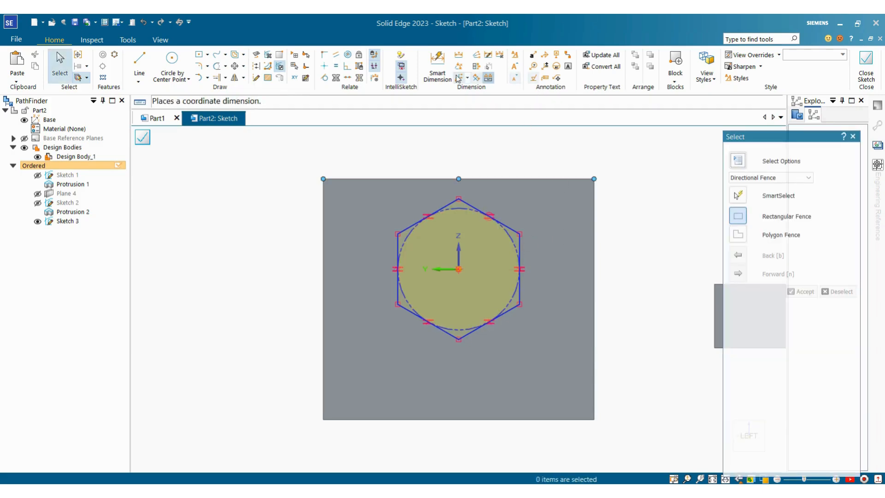
Dimension the hexagon's inscribed circle to a 20 mm diameter and suppress the Auto-Scale Sketch message for the current session
left_click(437, 67)
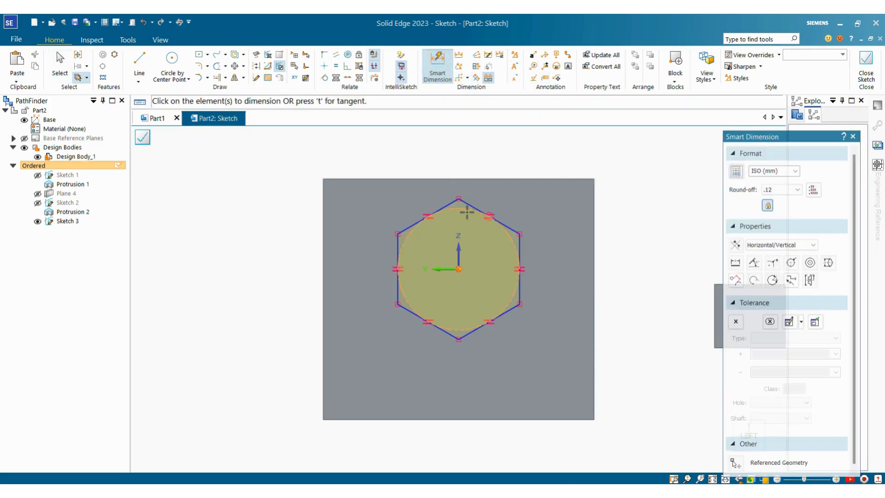
left_click(467, 212)
left_click(524, 197)
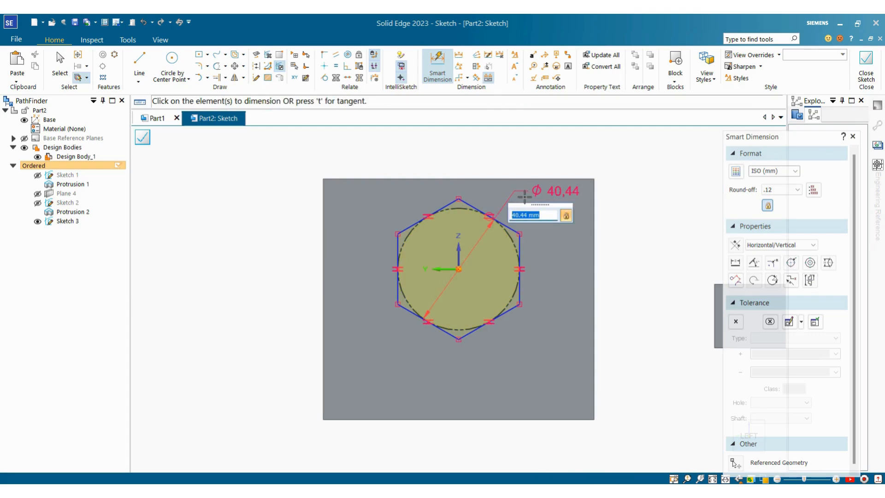
type("420")
key("Return")
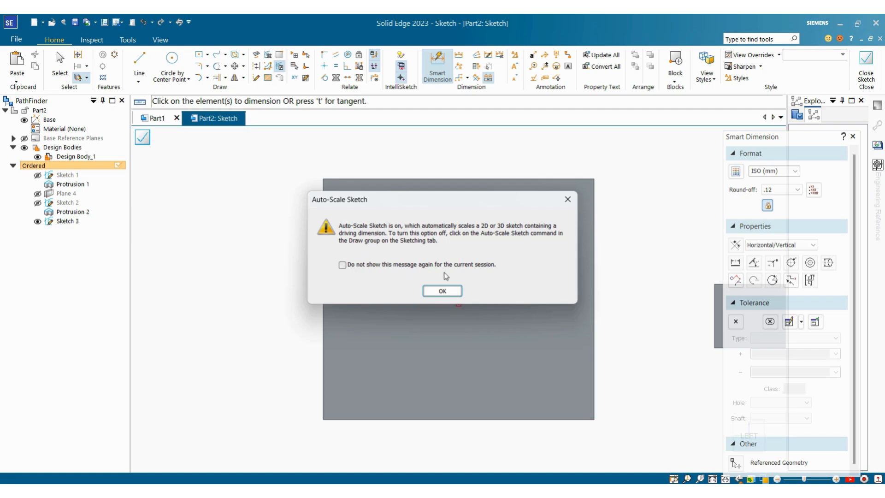
left_click(347, 266)
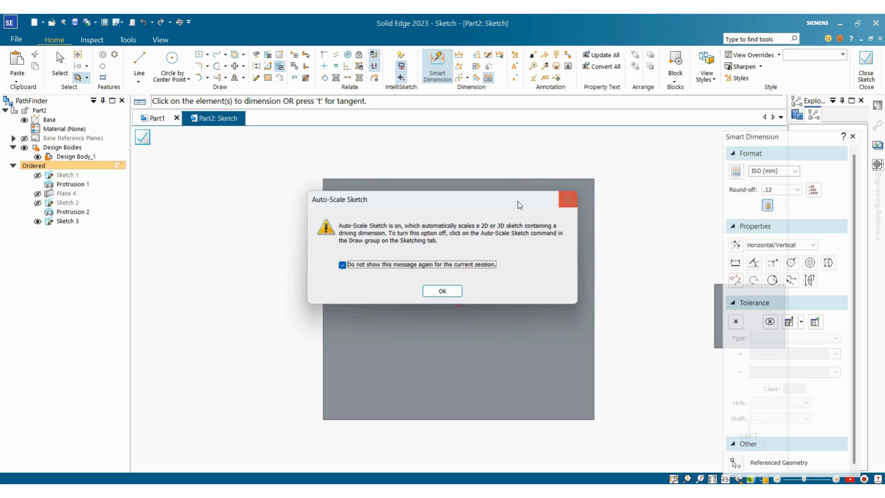
mouse_move(514, 202)
left_mouse_down()
mouse_move(344, 144)
mouse_move(324, 84)
left_mouse_up()
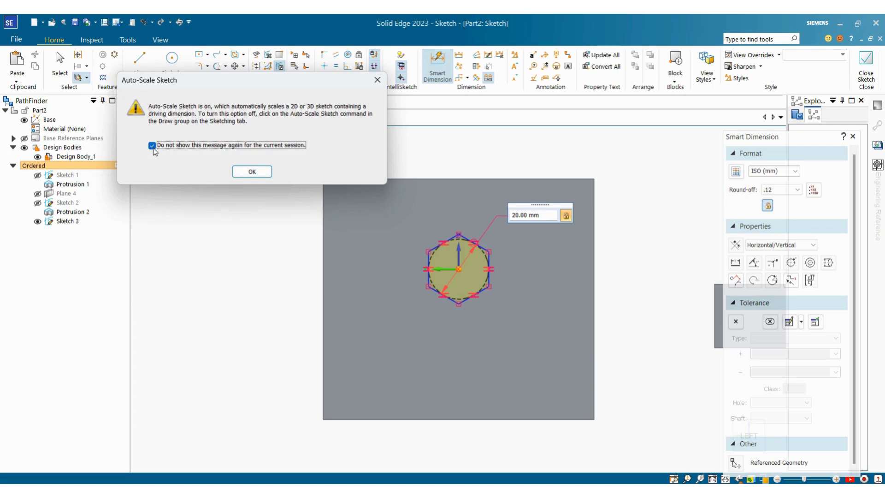
left_click(252, 172)
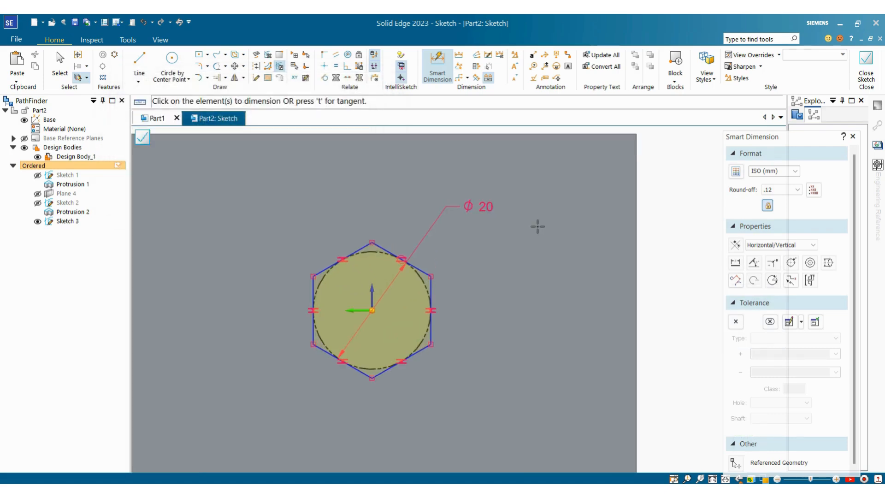
key("Escape")
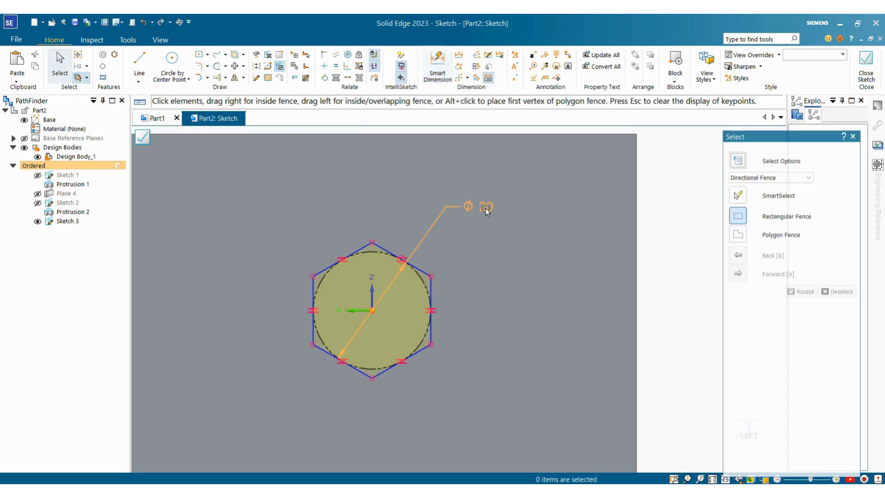
Apply a Horizontal/Vertical relationship to the hexagon's vertical side nearest the small bar
scroll(493, 215, "down", 1)
scroll(507, 215, "up", 1)
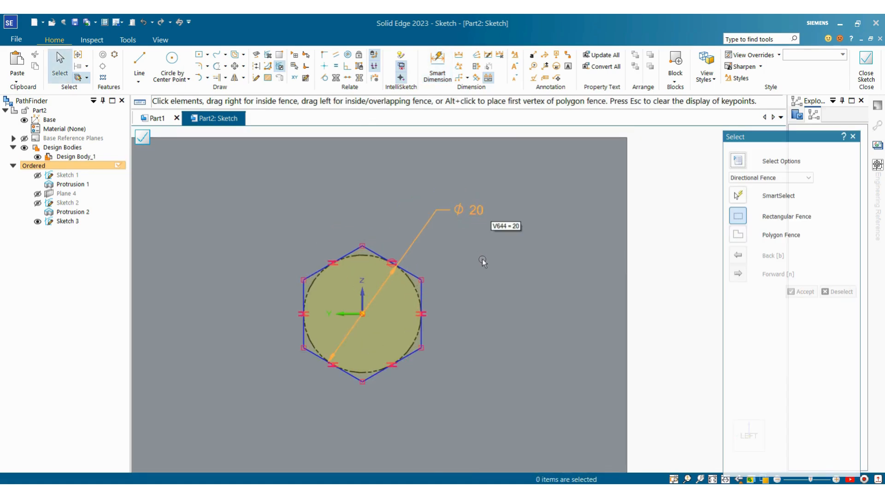
scroll(483, 261, "down", 2)
scroll(466, 294, "up", 2)
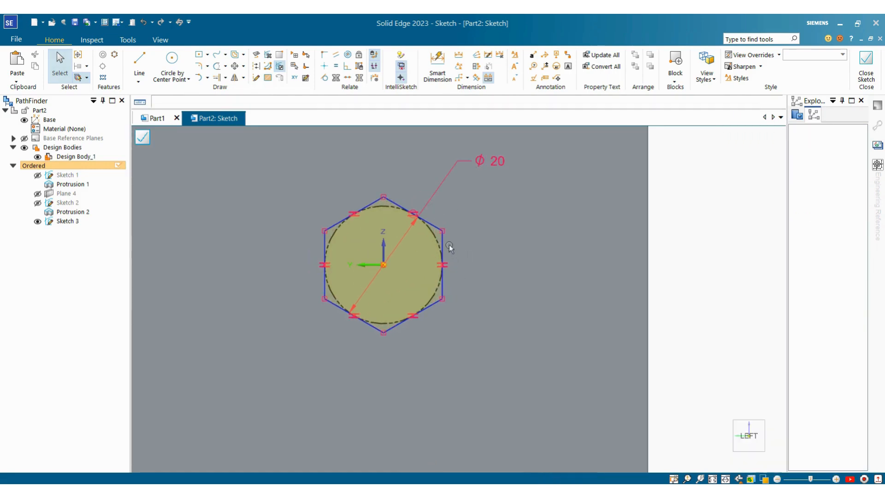
left_click(442, 244)
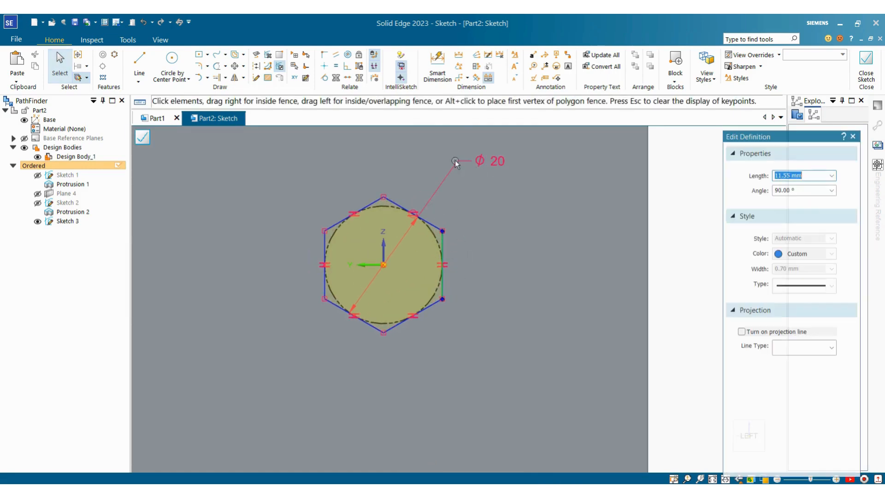
left_click(324, 67)
left_click(443, 243)
key("Escape")
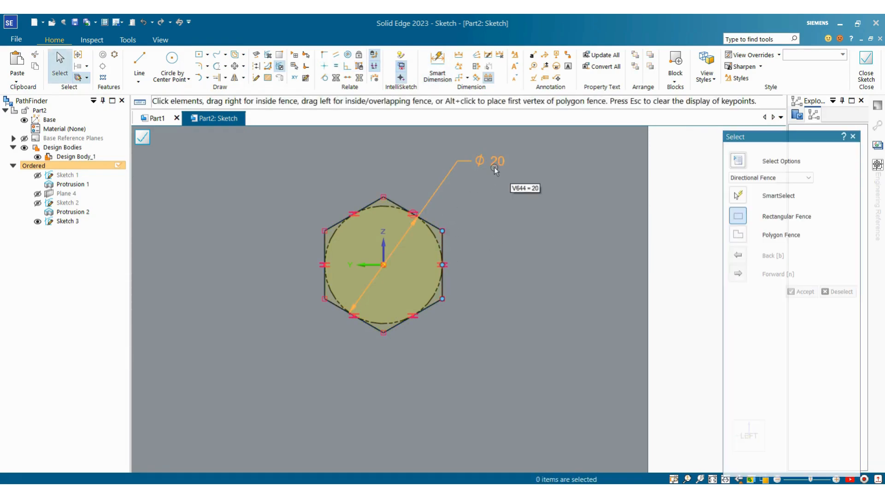
Close the hexagon sketch on the block's end face
scroll(435, 277, "down", 3)
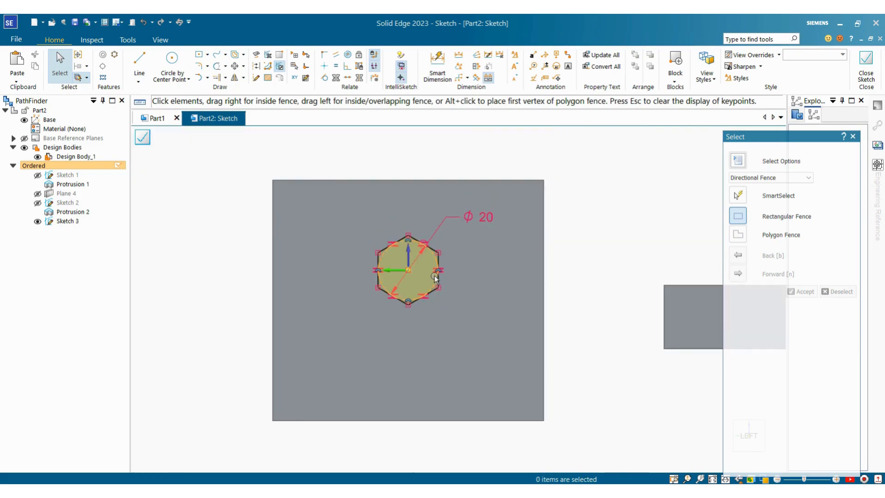
scroll(435, 277, "up", 2)
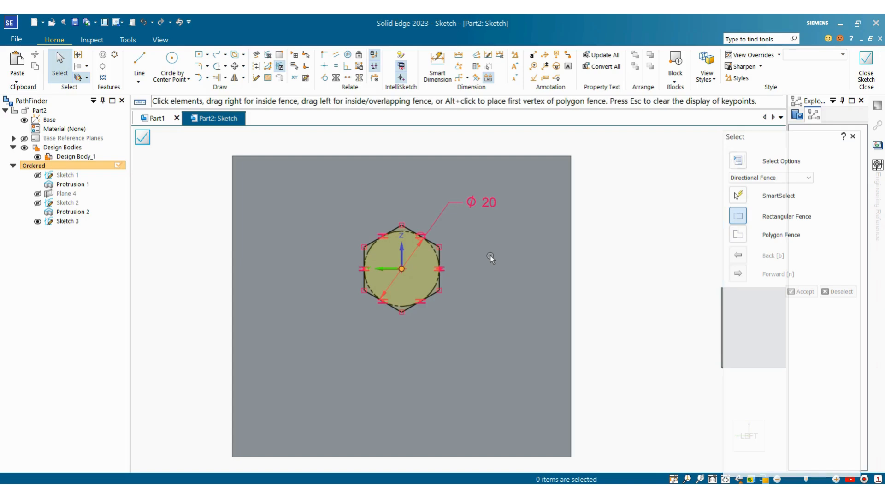
middle_click_drag(557, 243, 516, 268)
scroll(515, 269, "down", 6)
scroll(545, 259, "up", 3)
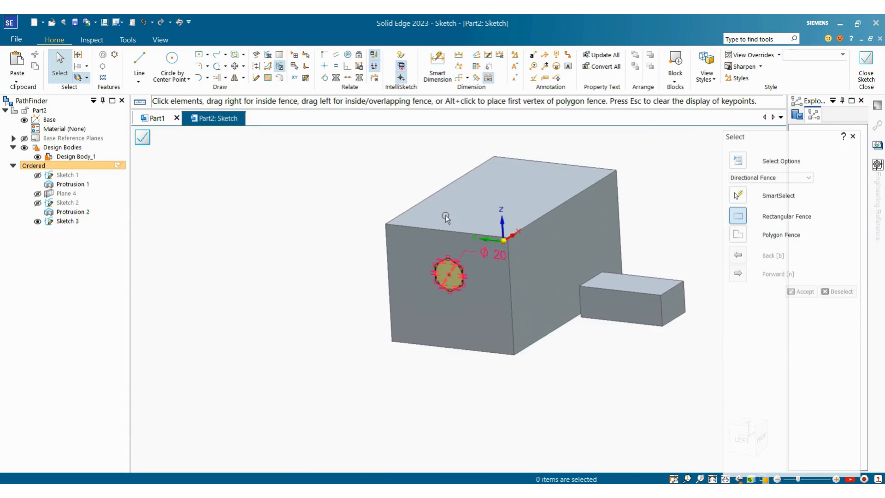
left_click(866, 74)
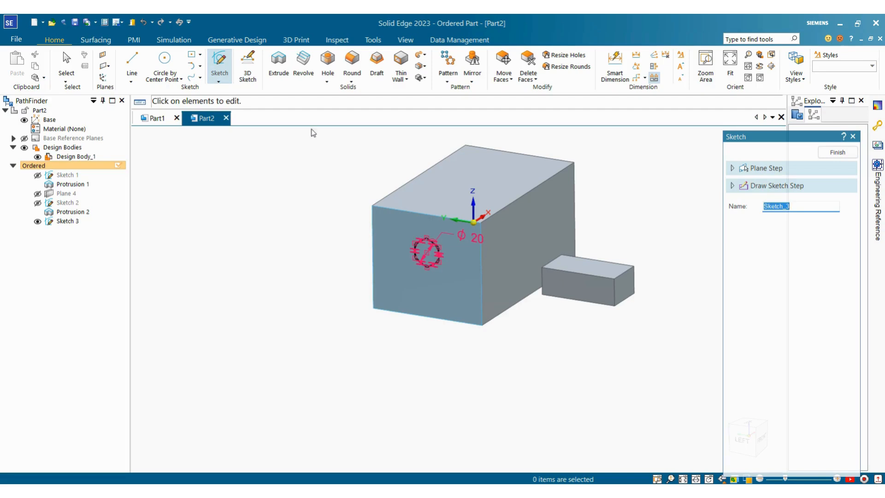
Start an Extrude from the hexagon sketch chain on the block's end face and set the operation to Cut
left_click(278, 65)
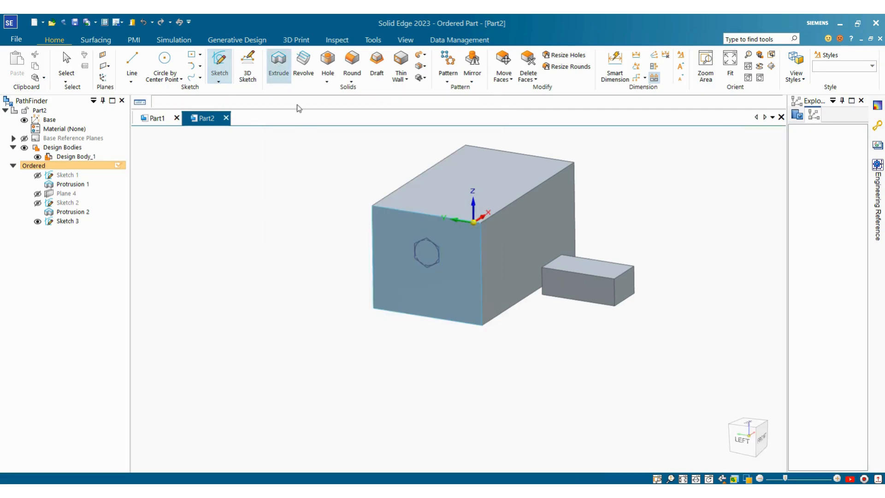
left_click(428, 239)
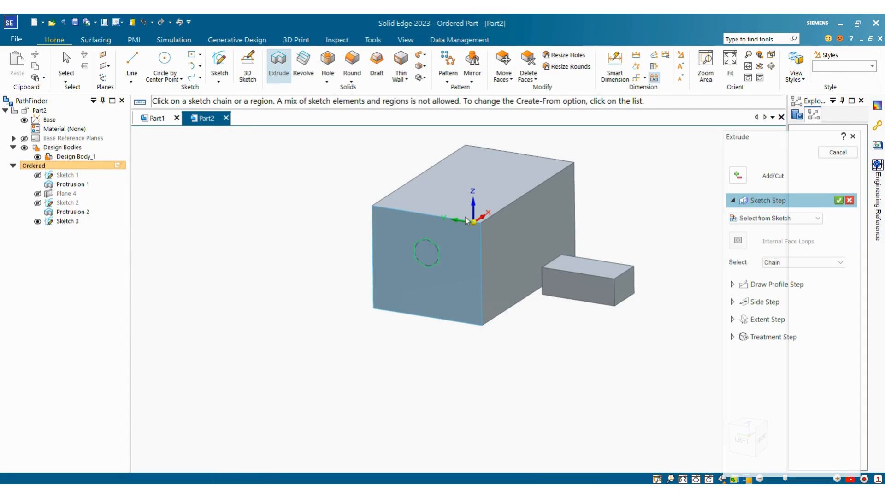
left_click(838, 200)
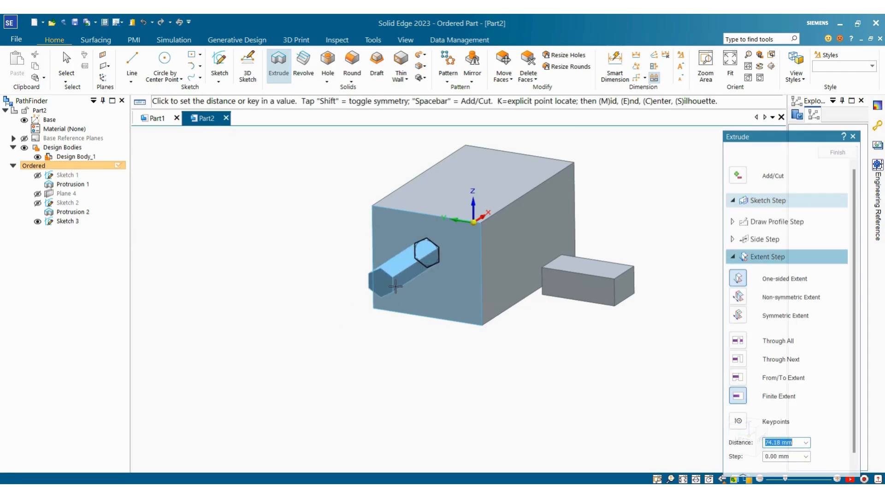
middle_click_drag(394, 283, 332, 286)
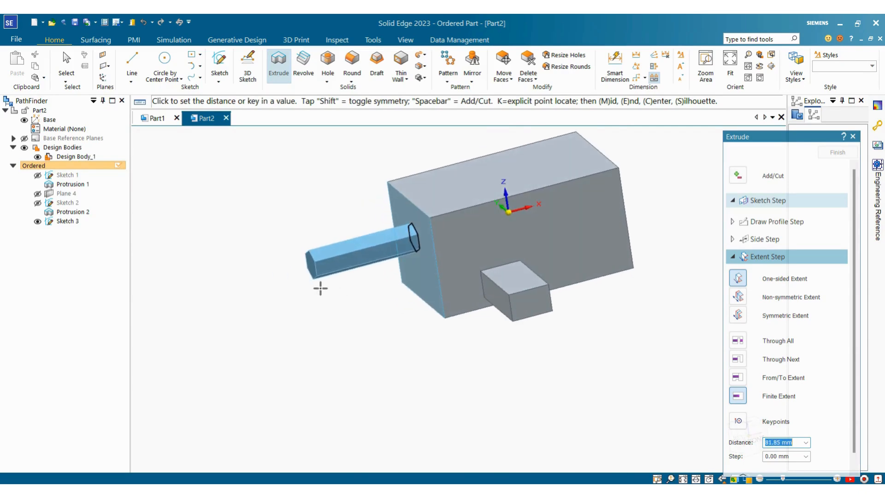
left_click(445, 230)
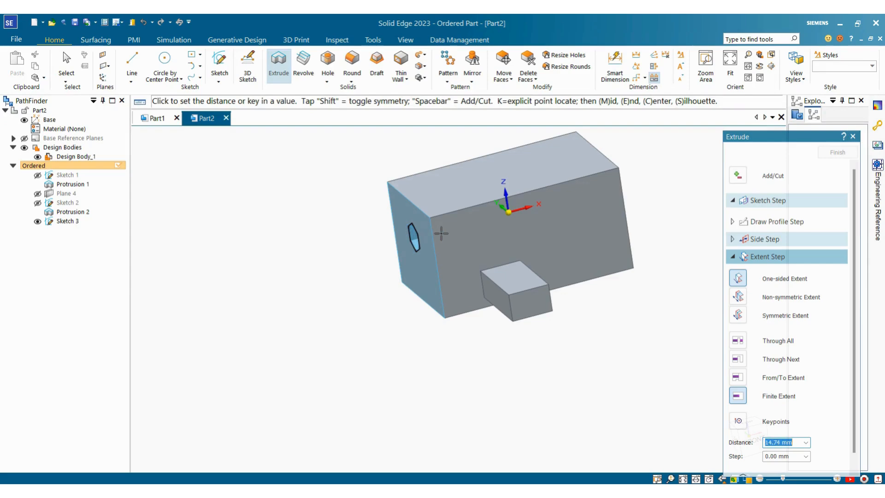
middle_click_drag(444, 230, 503, 211)
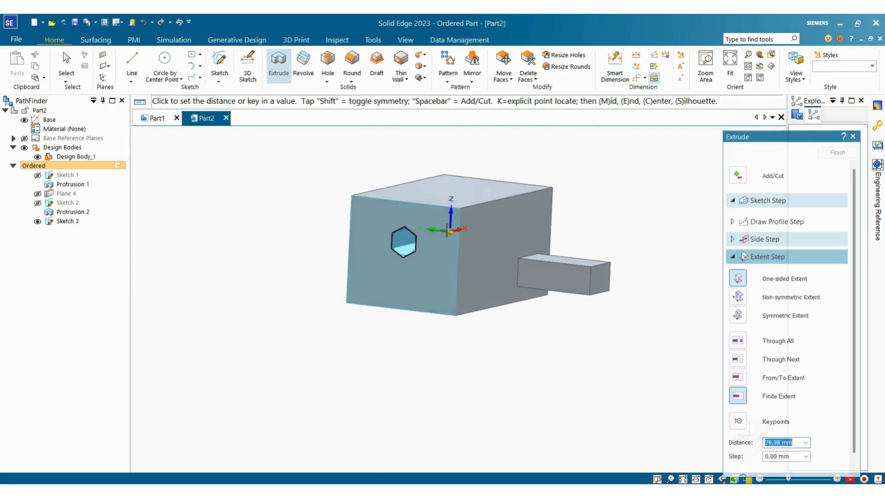
scroll(417, 242, "up", 3)
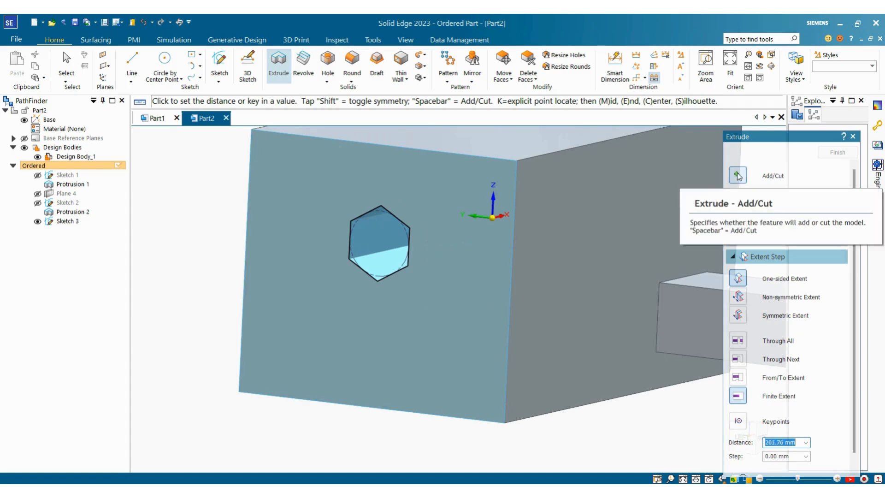
left_click(737, 174)
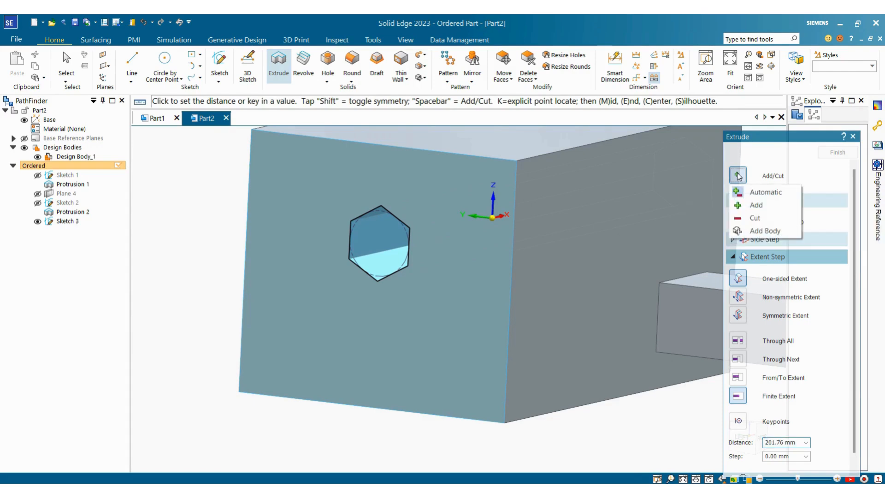
left_click(751, 218)
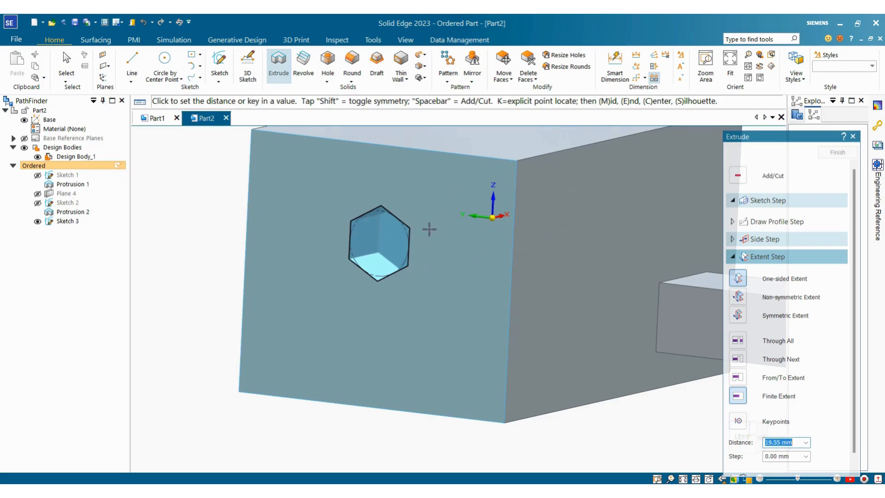
left_click(737, 174)
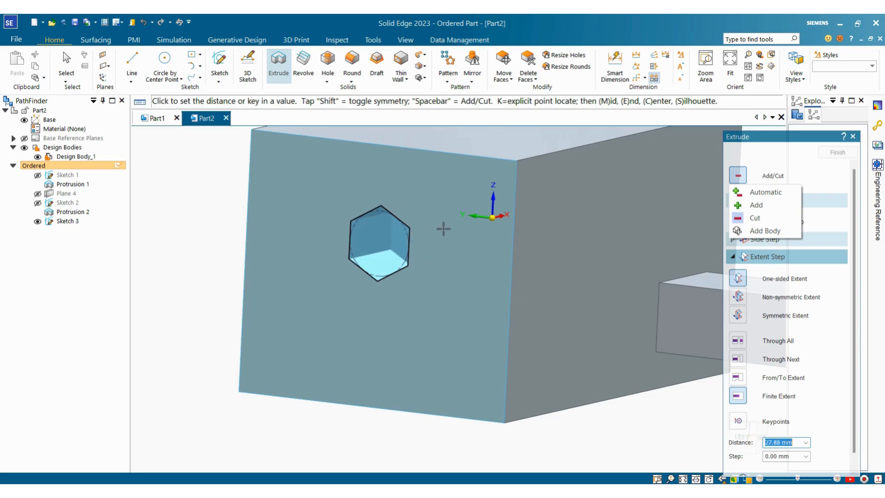
Cut the hexagon 100 mm into the block with a one-sided finite extent and finish the feature
left_click(798, 446)
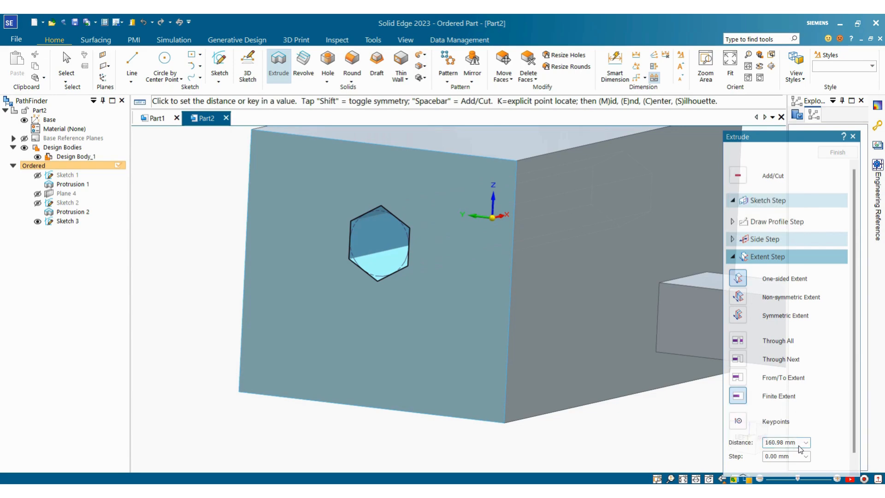
left_click(799, 446)
type("100")
key("Tab")
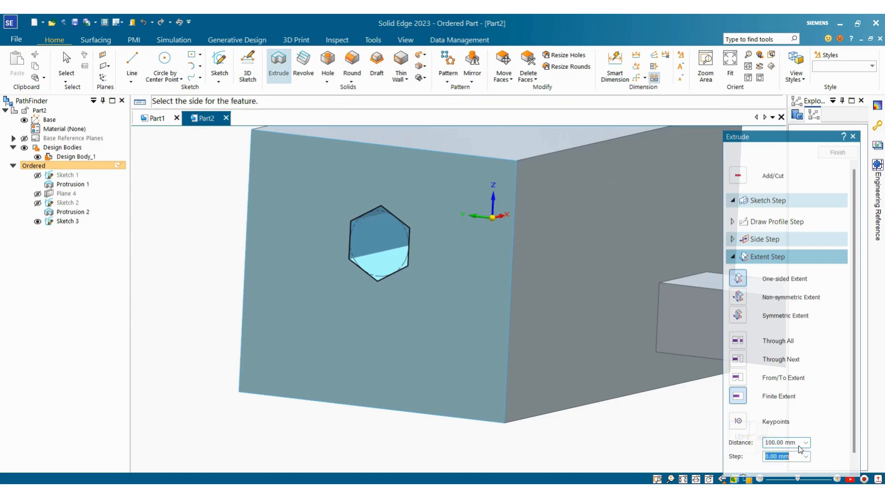
left_click(538, 261)
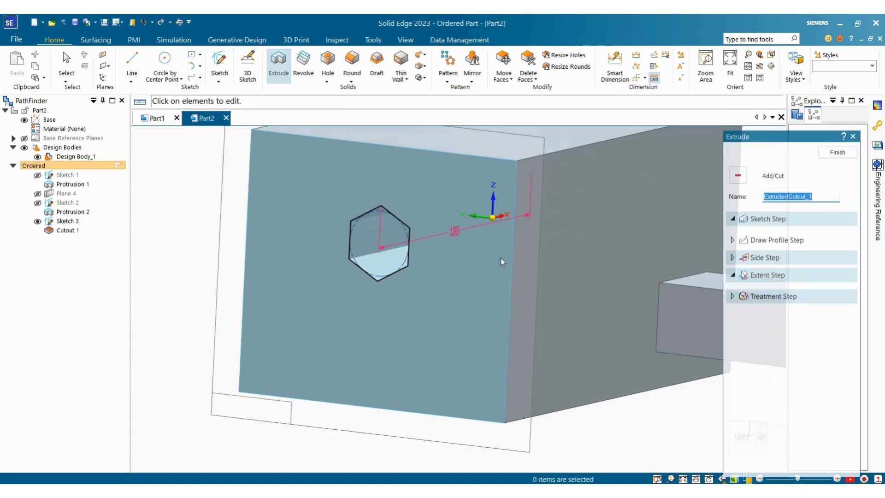
middle_click_drag(537, 245, 542, 250)
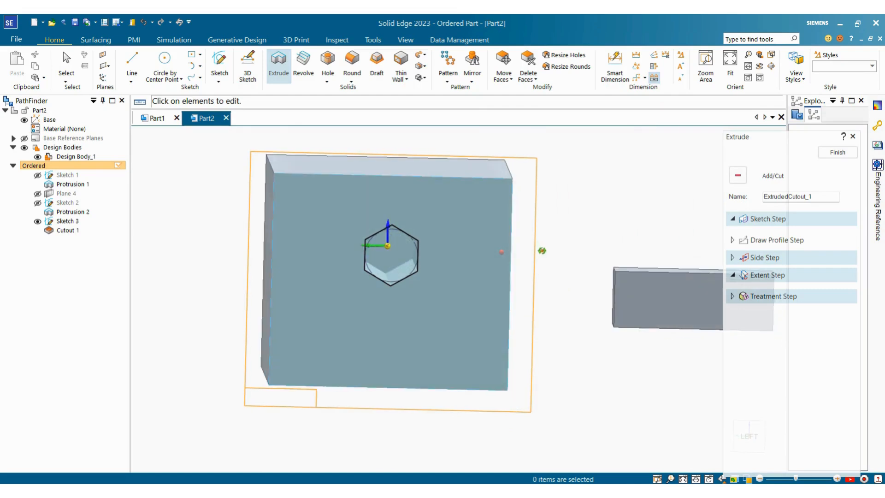
right_click(578, 222)
middle_click_drag(574, 225, 573, 225)
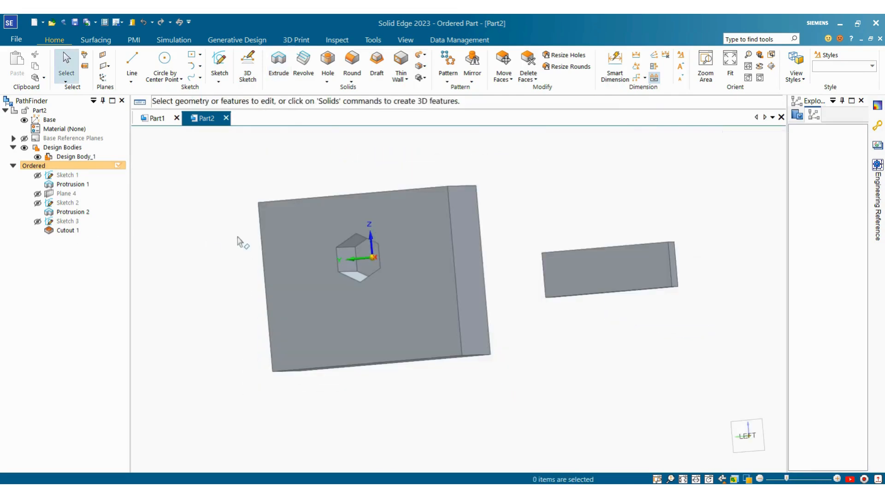
scroll(415, 297, "up", 2)
mouse_move(419, 302)
middle_mouse_down()
mouse_move(414, 293)
mouse_move(430, 288)
mouse_move(418, 282)
mouse_move(404, 302)
mouse_move(292, 276)
middle_mouse_up()
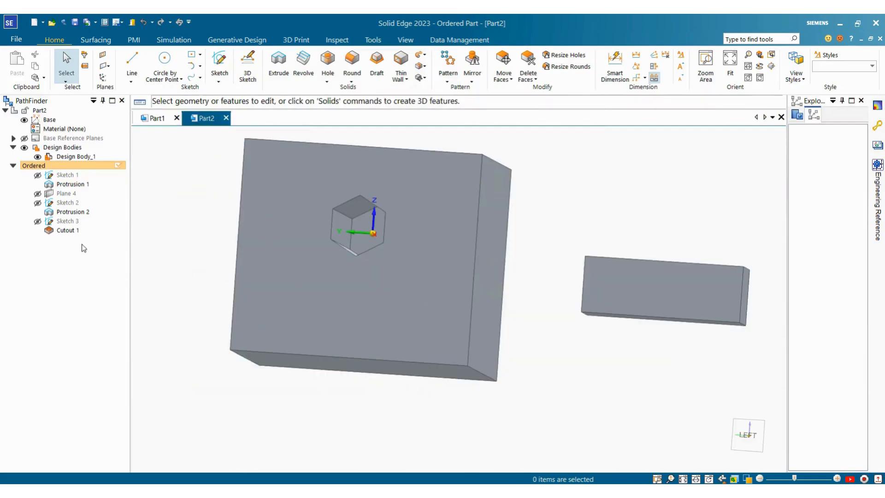
Open the hexagonal cutout's extent definition for editing
left_click(67, 230)
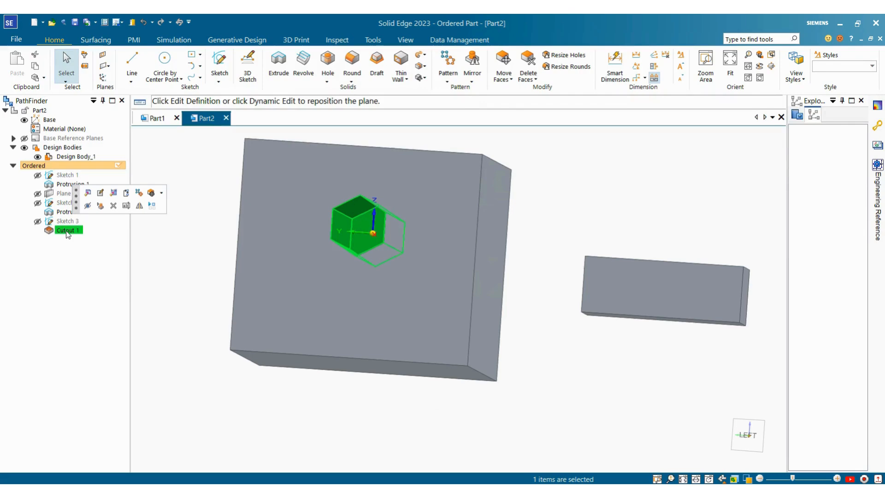
left_click(88, 195)
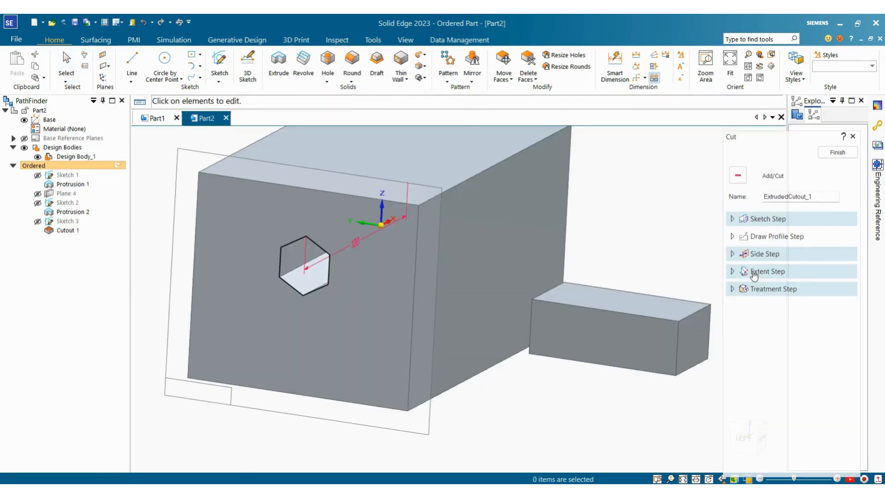
left_click(753, 273)
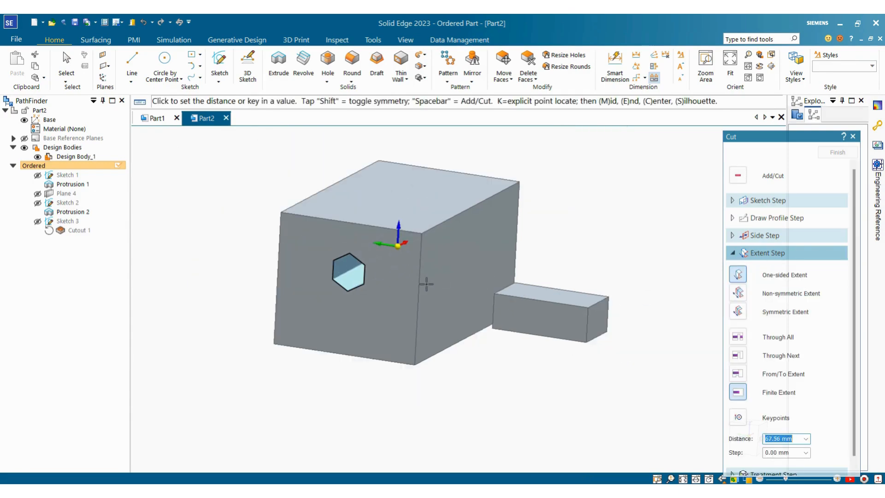
middle_click_drag(427, 284, 321, 296)
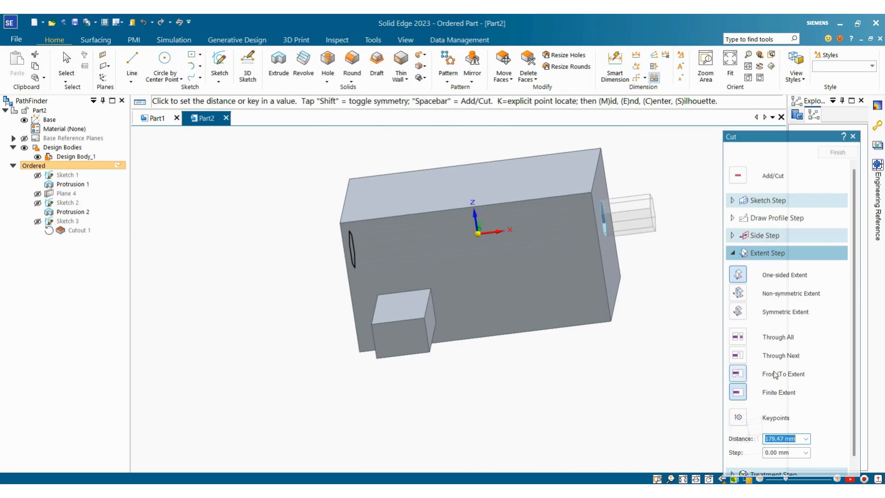
Try the Through All and Through Next extents on the hexagonal cutout
left_click(737, 336)
middle_click_drag(710, 292, 689, 293)
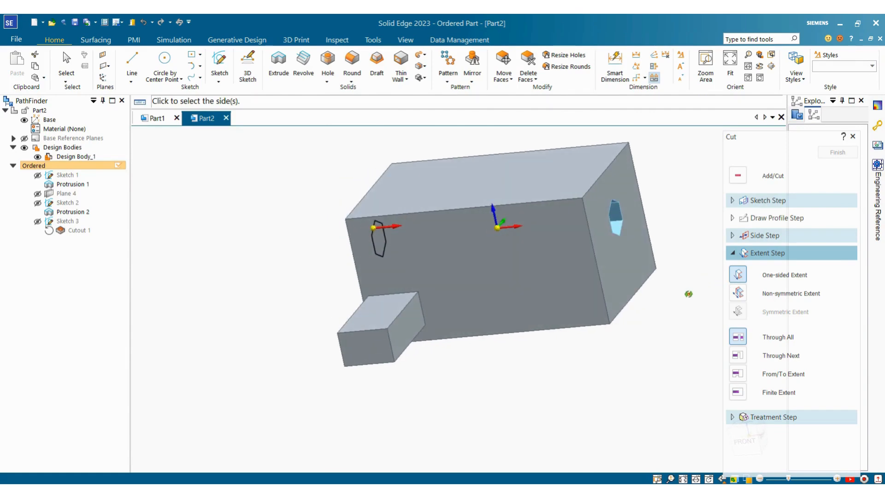
left_click(738, 354)
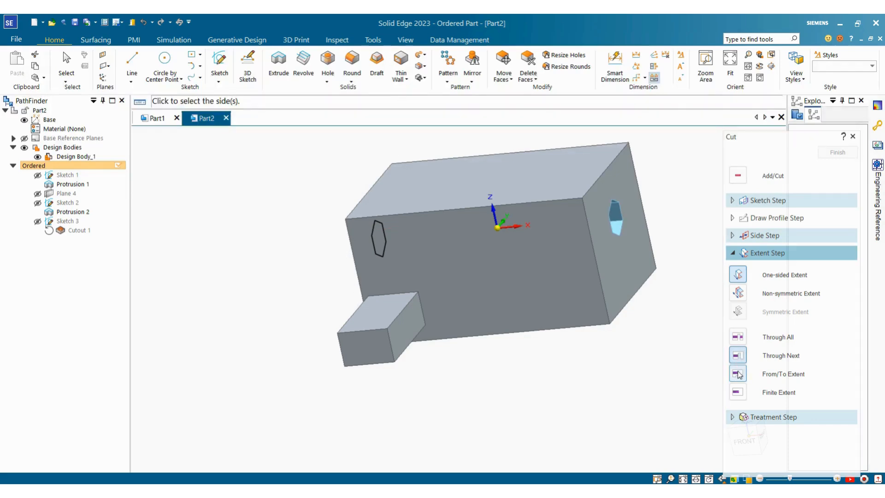
Set the cutout to From/To Extent, from the block's hexagon face to the small bar's far parallel end face, and close the edit
left_click(737, 374)
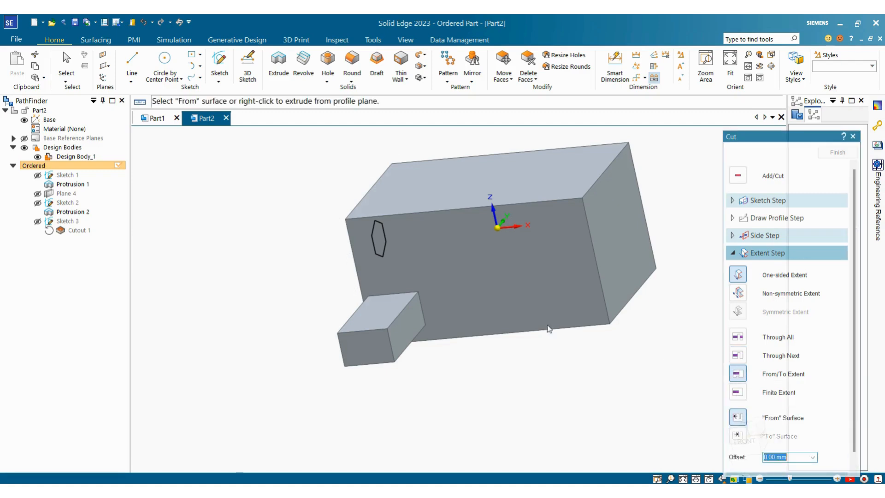
middle_click_drag(544, 302, 607, 297)
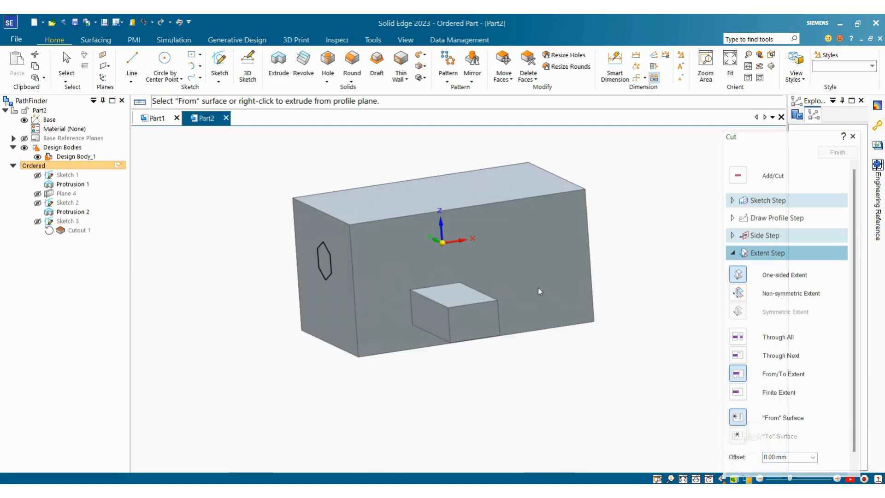
left_click(344, 234)
middle_click_drag(454, 284, 396, 310)
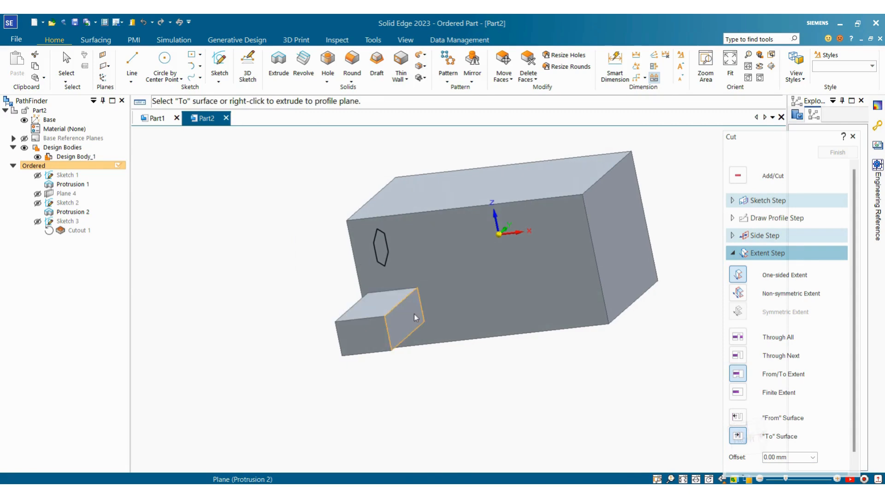
left_click(410, 309)
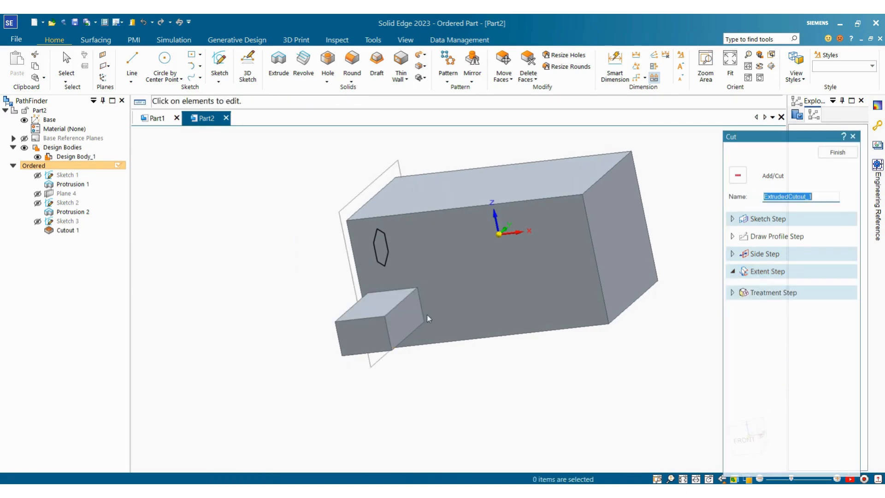
mouse_move(440, 295)
middle_mouse_down()
mouse_move(565, 245)
mouse_move(510, 276)
mouse_move(456, 290)
middle_mouse_up()
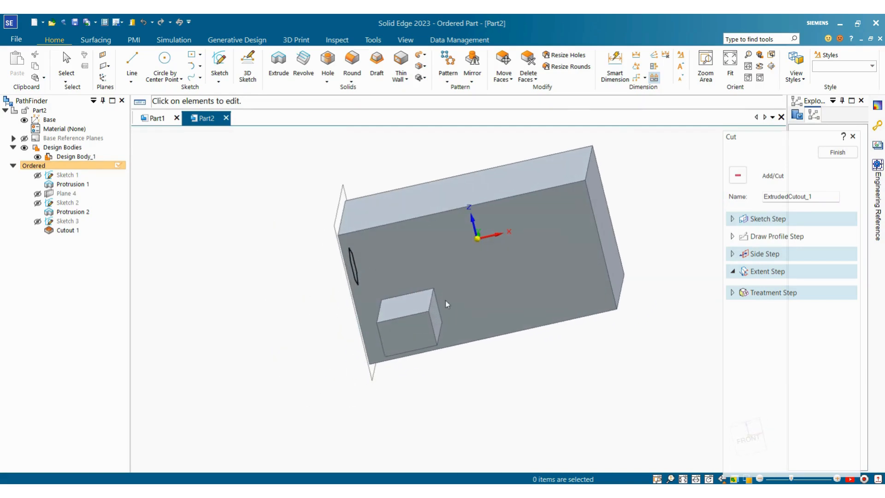
middle_click_drag(378, 288, 366, 267)
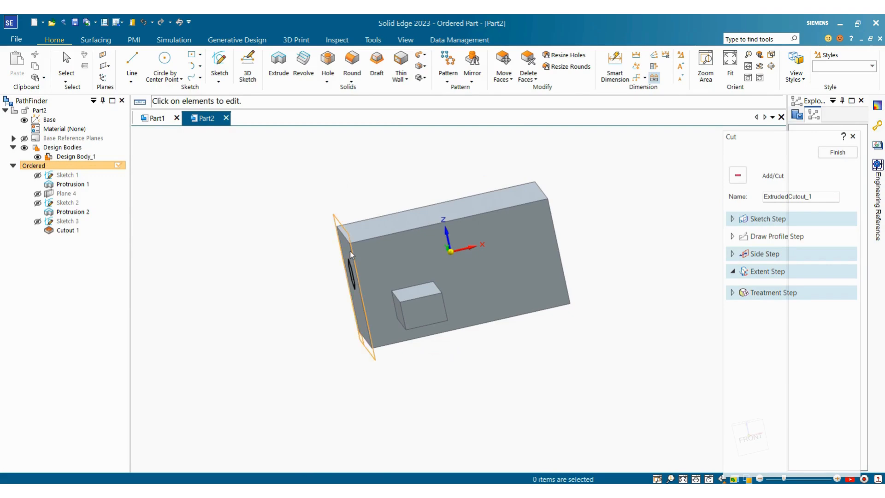
middle_click_drag(452, 300, 421, 308)
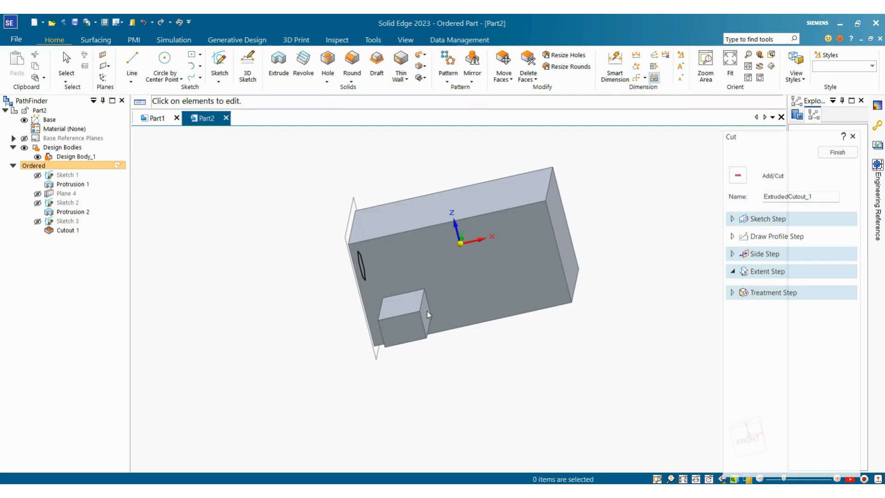
middle_click_drag(426, 310, 549, 250)
scroll(467, 260, "up", 3)
scroll(346, 313, "up", 3)
key("Escape")
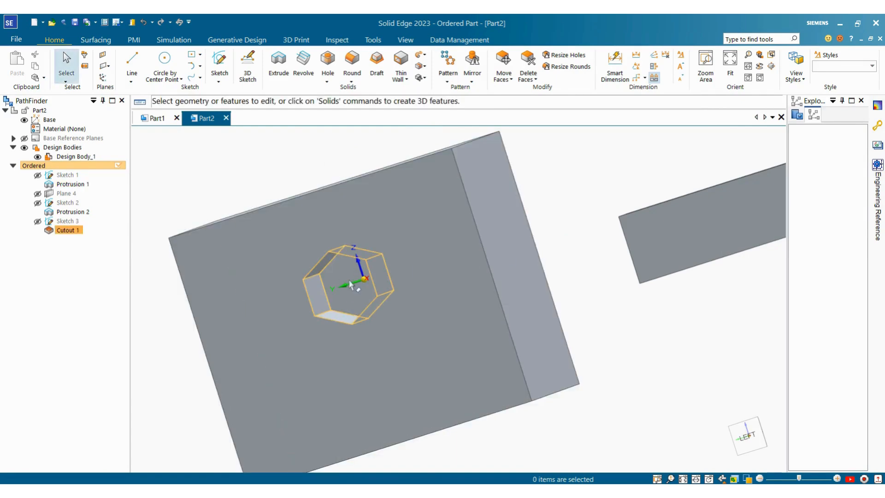
Redefine the hexagonal cutout's extent as a one-sided Finite Extent of 40 mm into the block
mouse_move(422, 278)
middle_mouse_down()
mouse_move(498, 280)
mouse_move(429, 349)
mouse_move(500, 323)
middle_mouse_up()
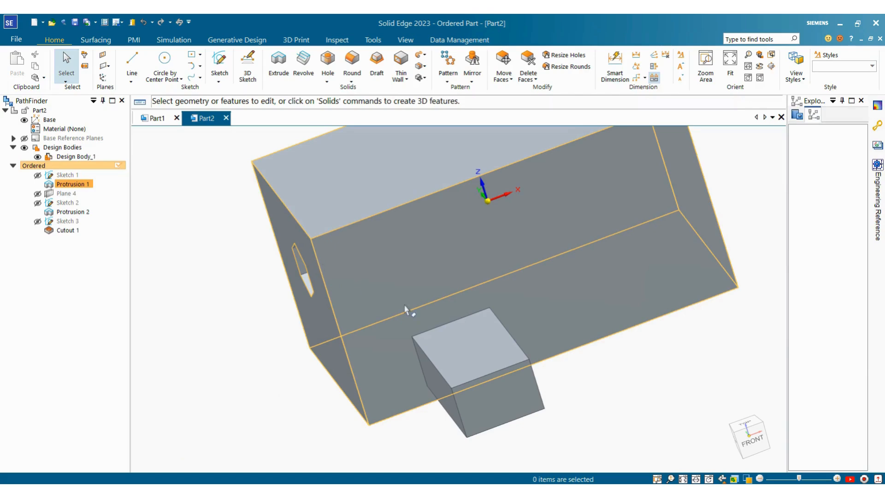
middle_click_drag(406, 308, 538, 330)
middle_click_drag(386, 313, 413, 296)
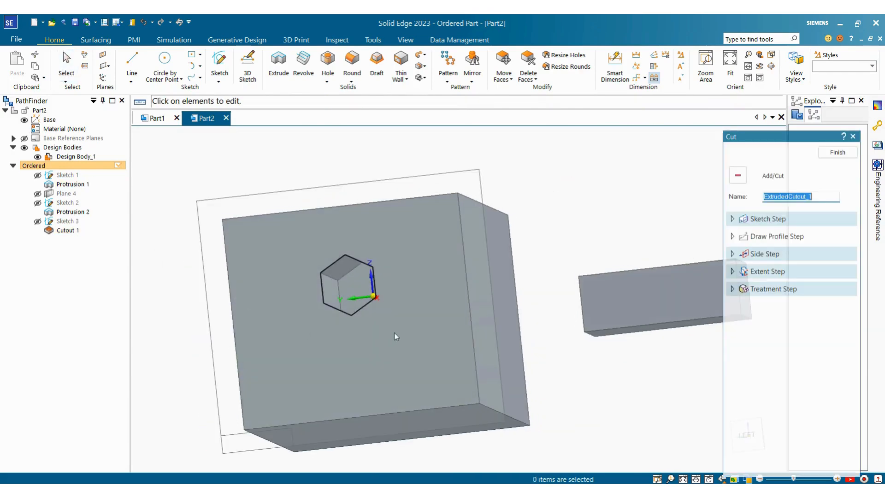
middle_click_drag(524, 303, 481, 337)
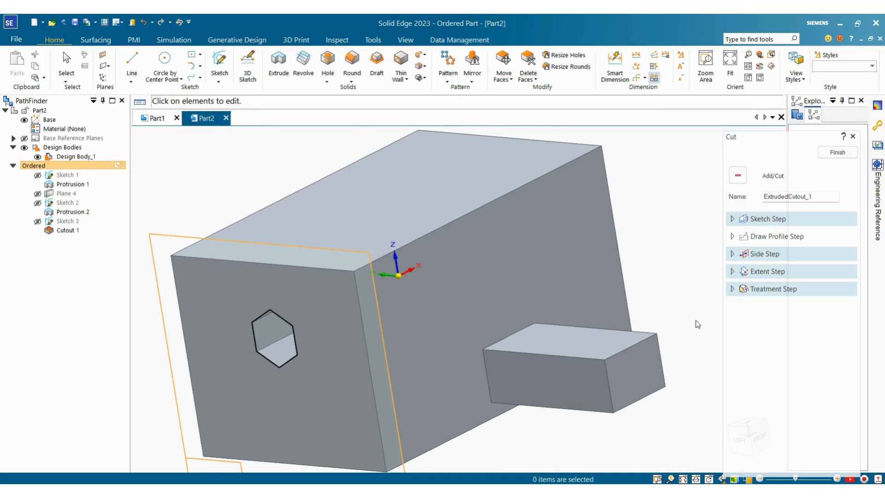
left_click(753, 273)
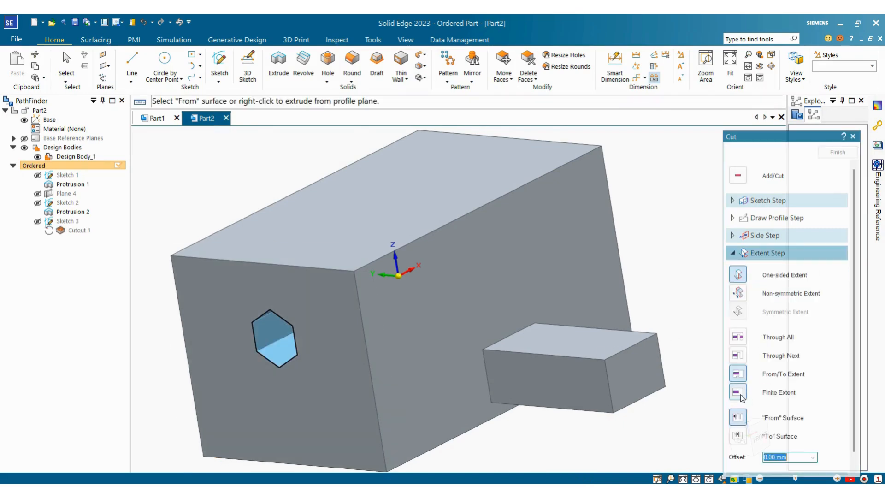
left_click(738, 392)
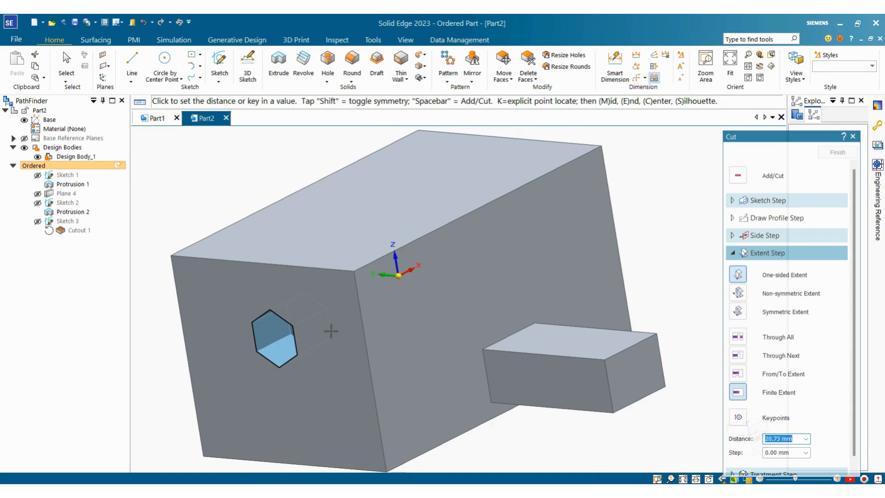
type("40")
key("Return")
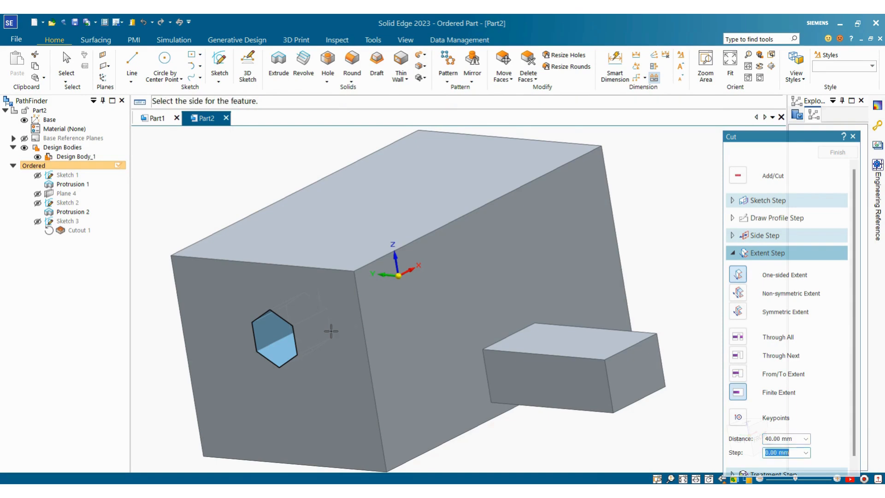
left_click(329, 329)
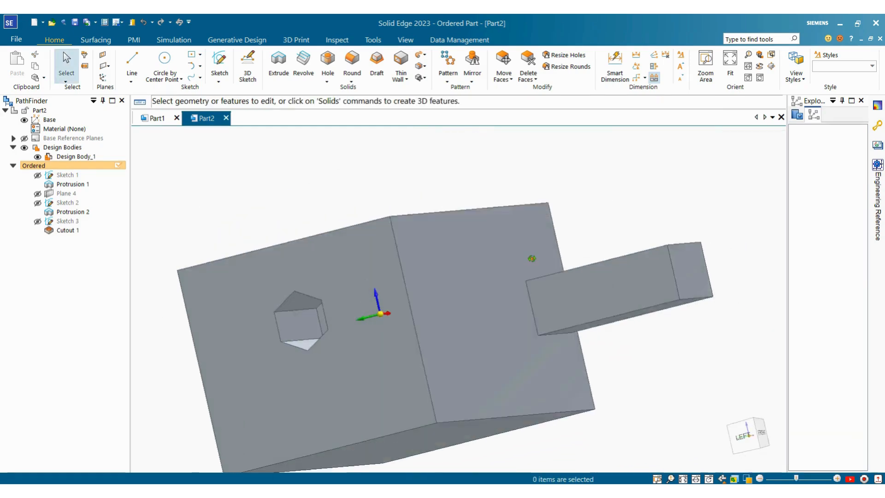
Switch the model display to the Shaded view style and inspect the block and hexagonal cutout
mouse_move(529, 259)
middle_mouse_down()
mouse_move(437, 310)
mouse_move(513, 278)
mouse_move(540, 316)
mouse_move(634, 320)
mouse_move(424, 417)
mouse_move(519, 294)
mouse_move(723, 291)
mouse_move(699, 254)
mouse_move(679, 274)
mouse_move(701, 339)
middle_mouse_up()
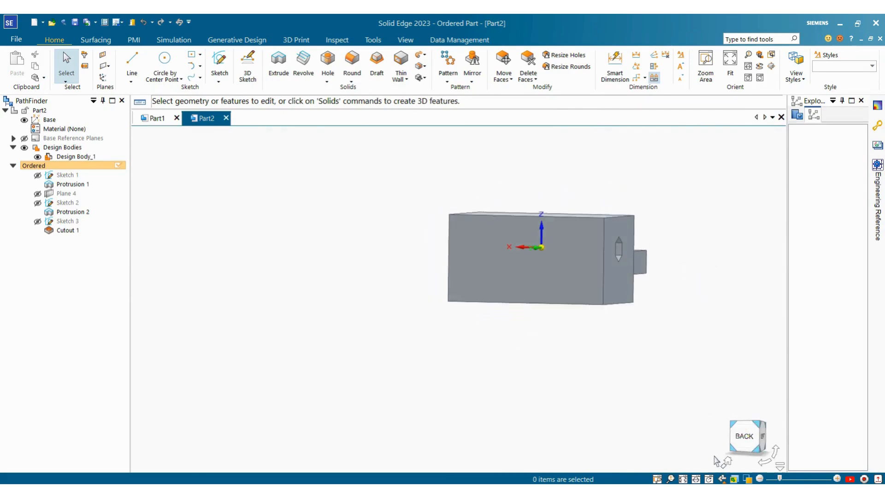
left_click(746, 480)
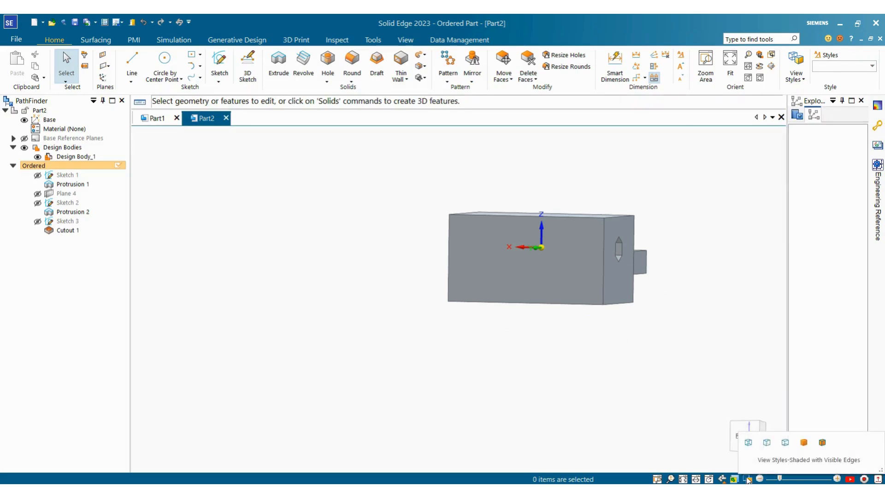
left_click(804, 445)
middle_click_drag(660, 324, 639, 340)
scroll(638, 341, "up", 3)
middle_click_drag(636, 306, 682, 405)
scroll(605, 329, "down", 3)
Try the Visible Edges view style on the model and examine the block from several angles
left_click(746, 479)
left_click(785, 443)
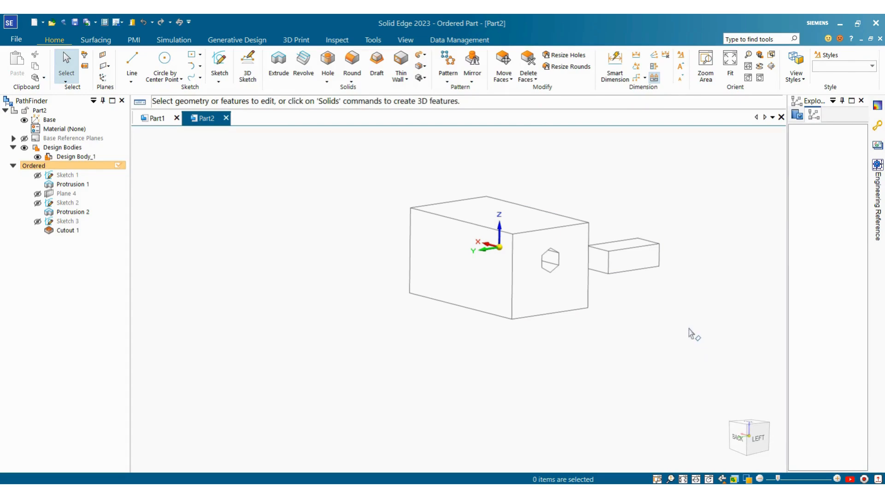
middle_click_drag(677, 328, 598, 319)
scroll(660, 345, "up", 6)
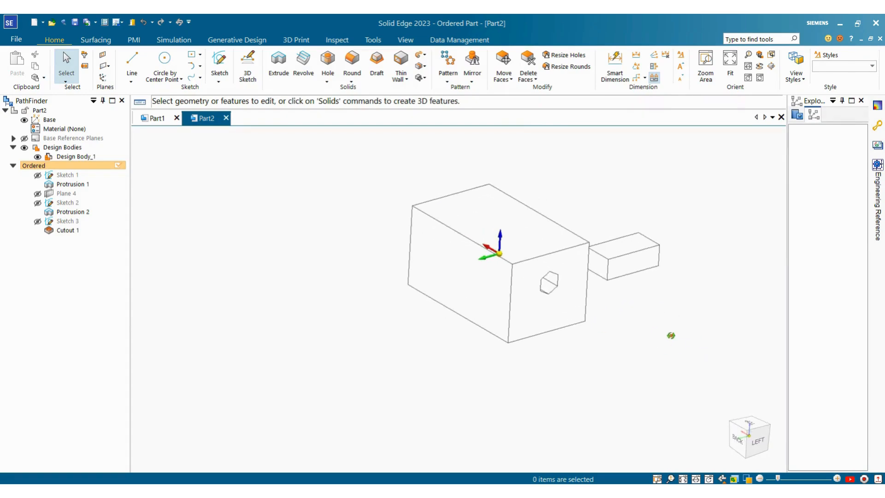
scroll(636, 300, "down", 6)
middle_click_drag(643, 332, 692, 297)
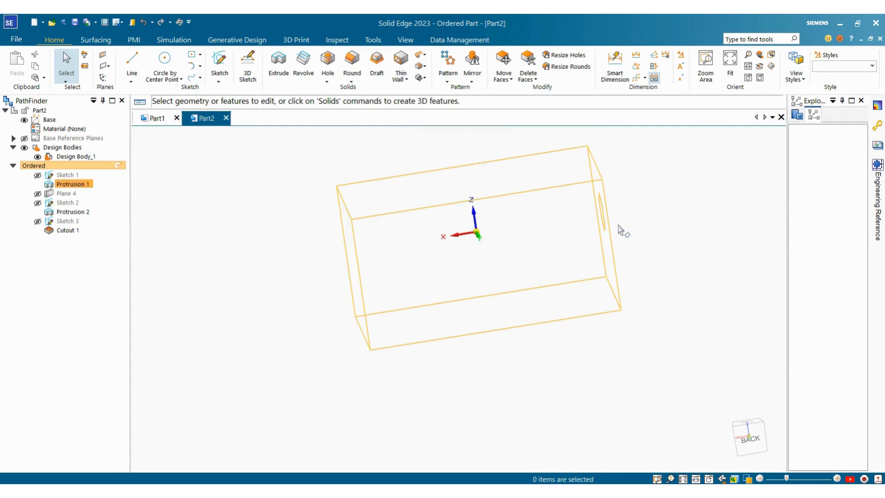
middle_click_drag(619, 225, 629, 286)
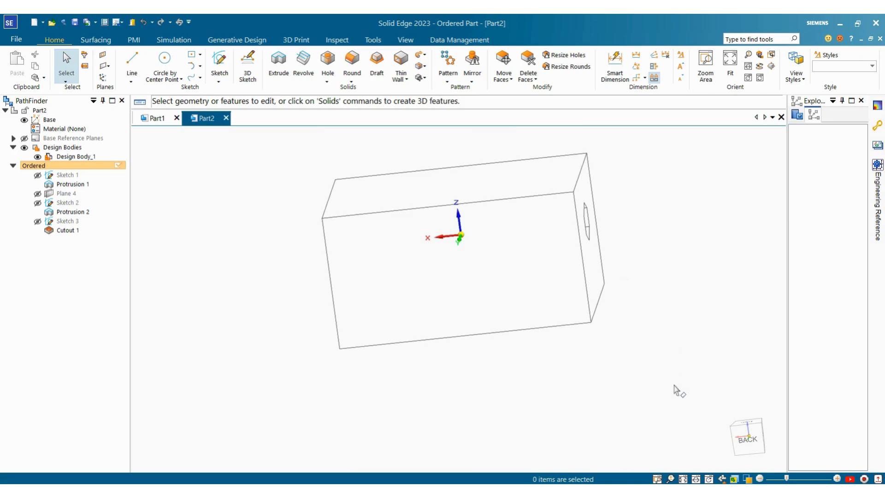
Set the view style to Visible and Hidden Edges to inspect the hexagonal cutout inside the block
mouse_move(745, 478)
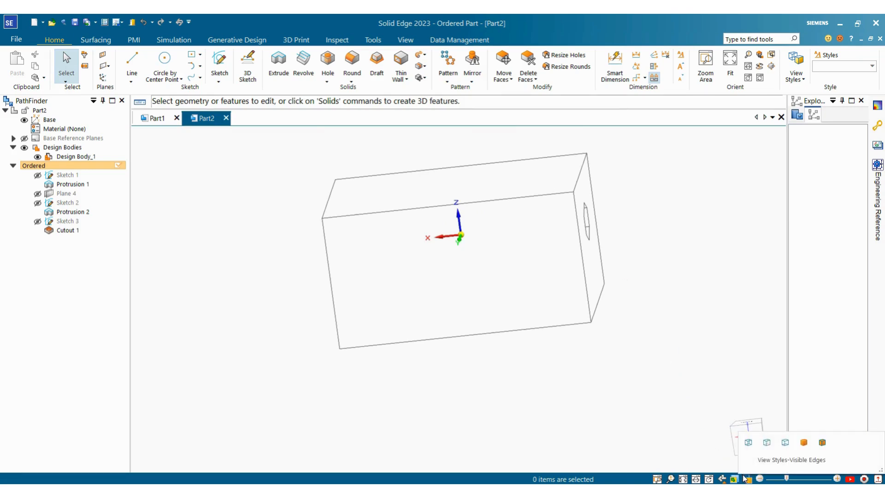
left_click(767, 445)
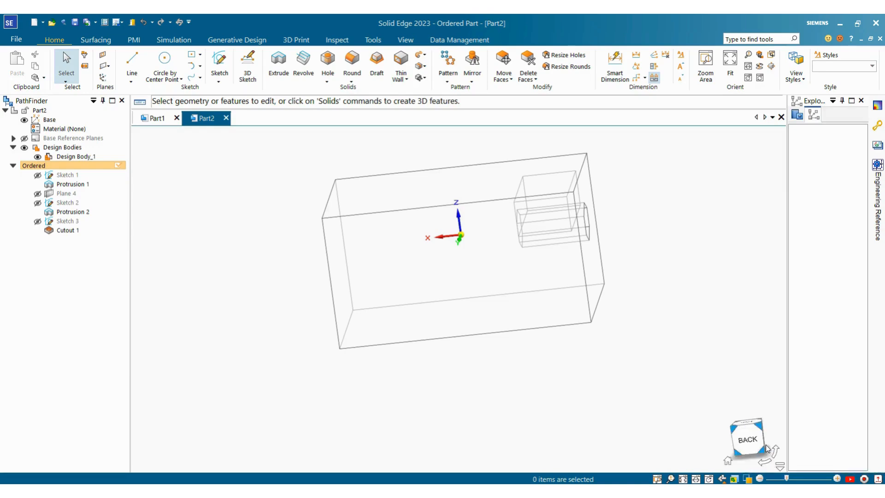
middle_click_drag(669, 326, 386, 217)
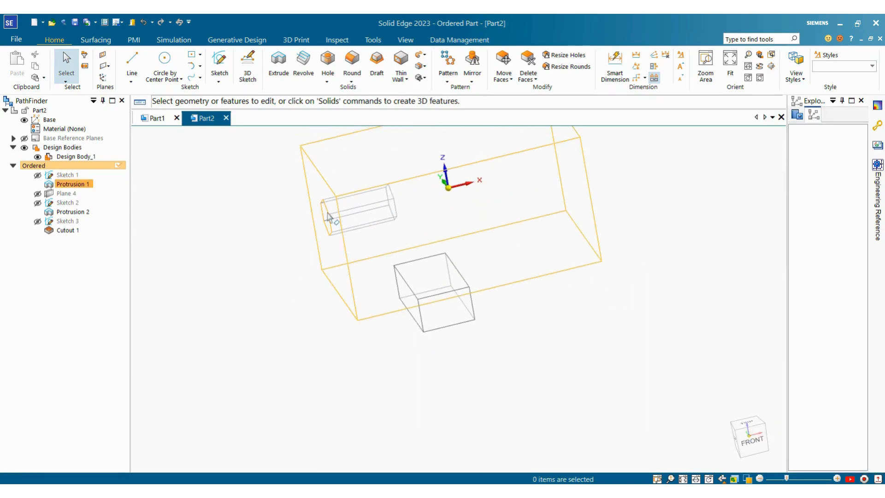
scroll(386, 222, "up", 5)
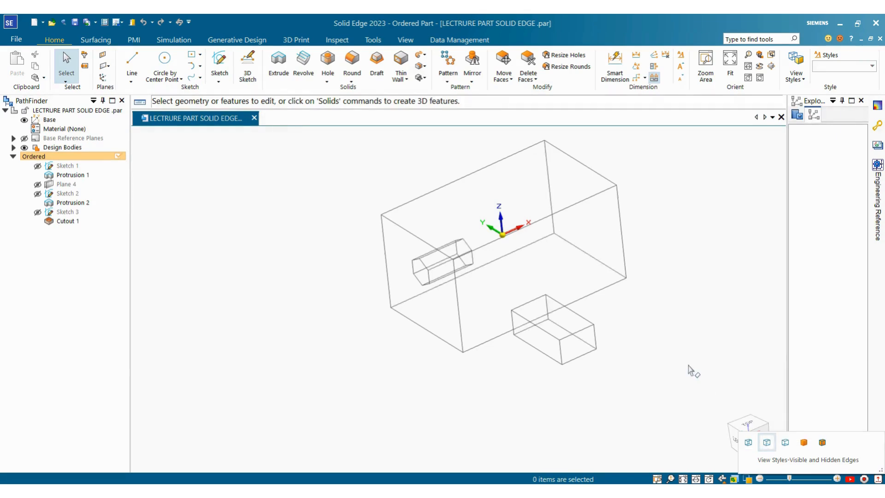
middle_click_drag(668, 352, 691, 335)
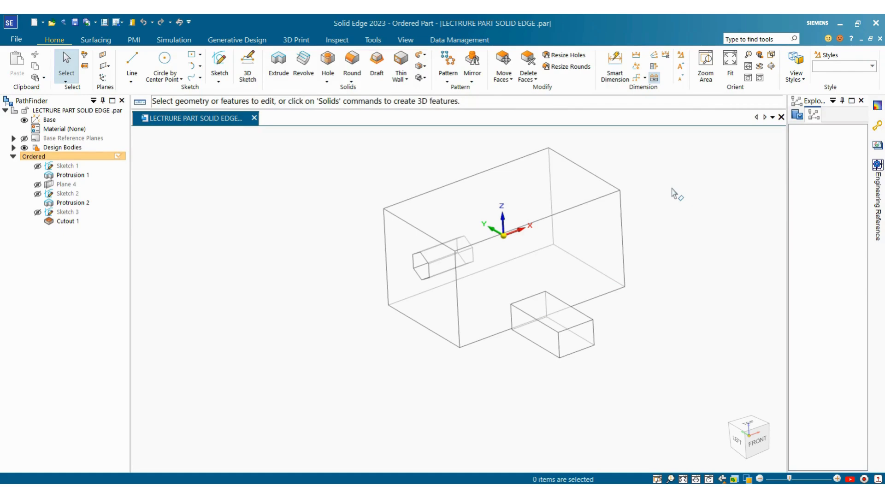
scroll(627, 264, "down", 1)
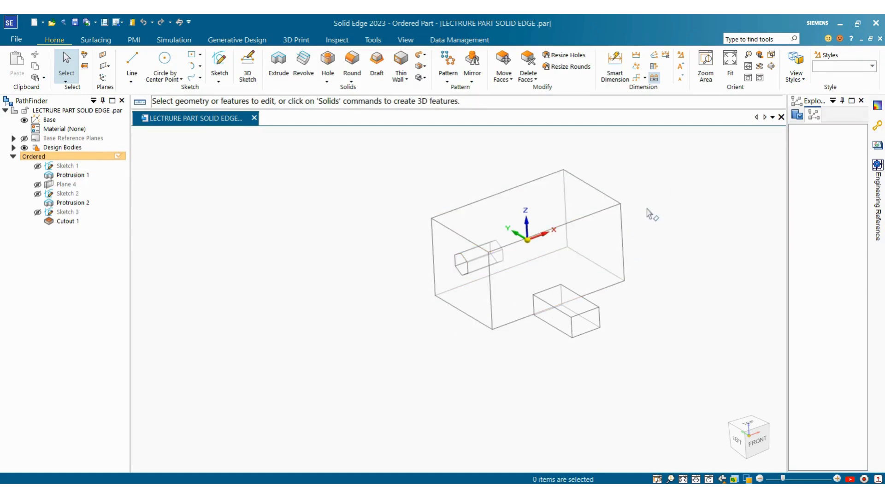
scroll(649, 211, "up", 3)
middle_click_drag(645, 232, 641, 213)
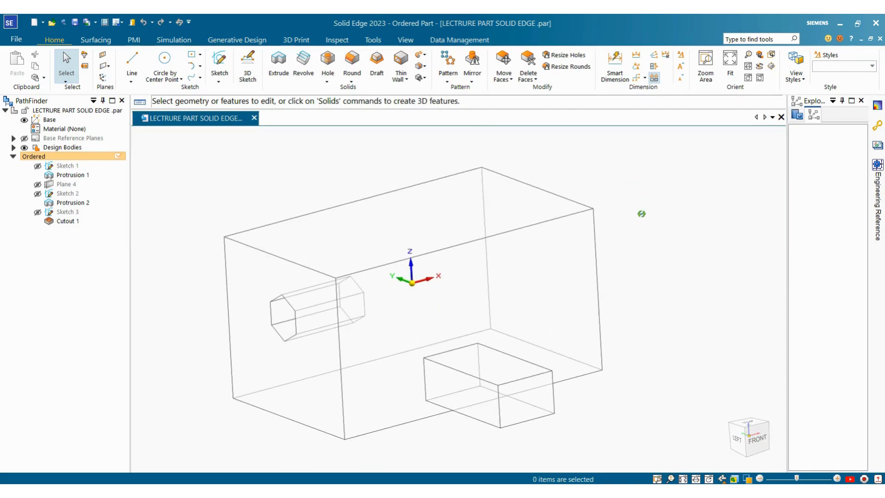